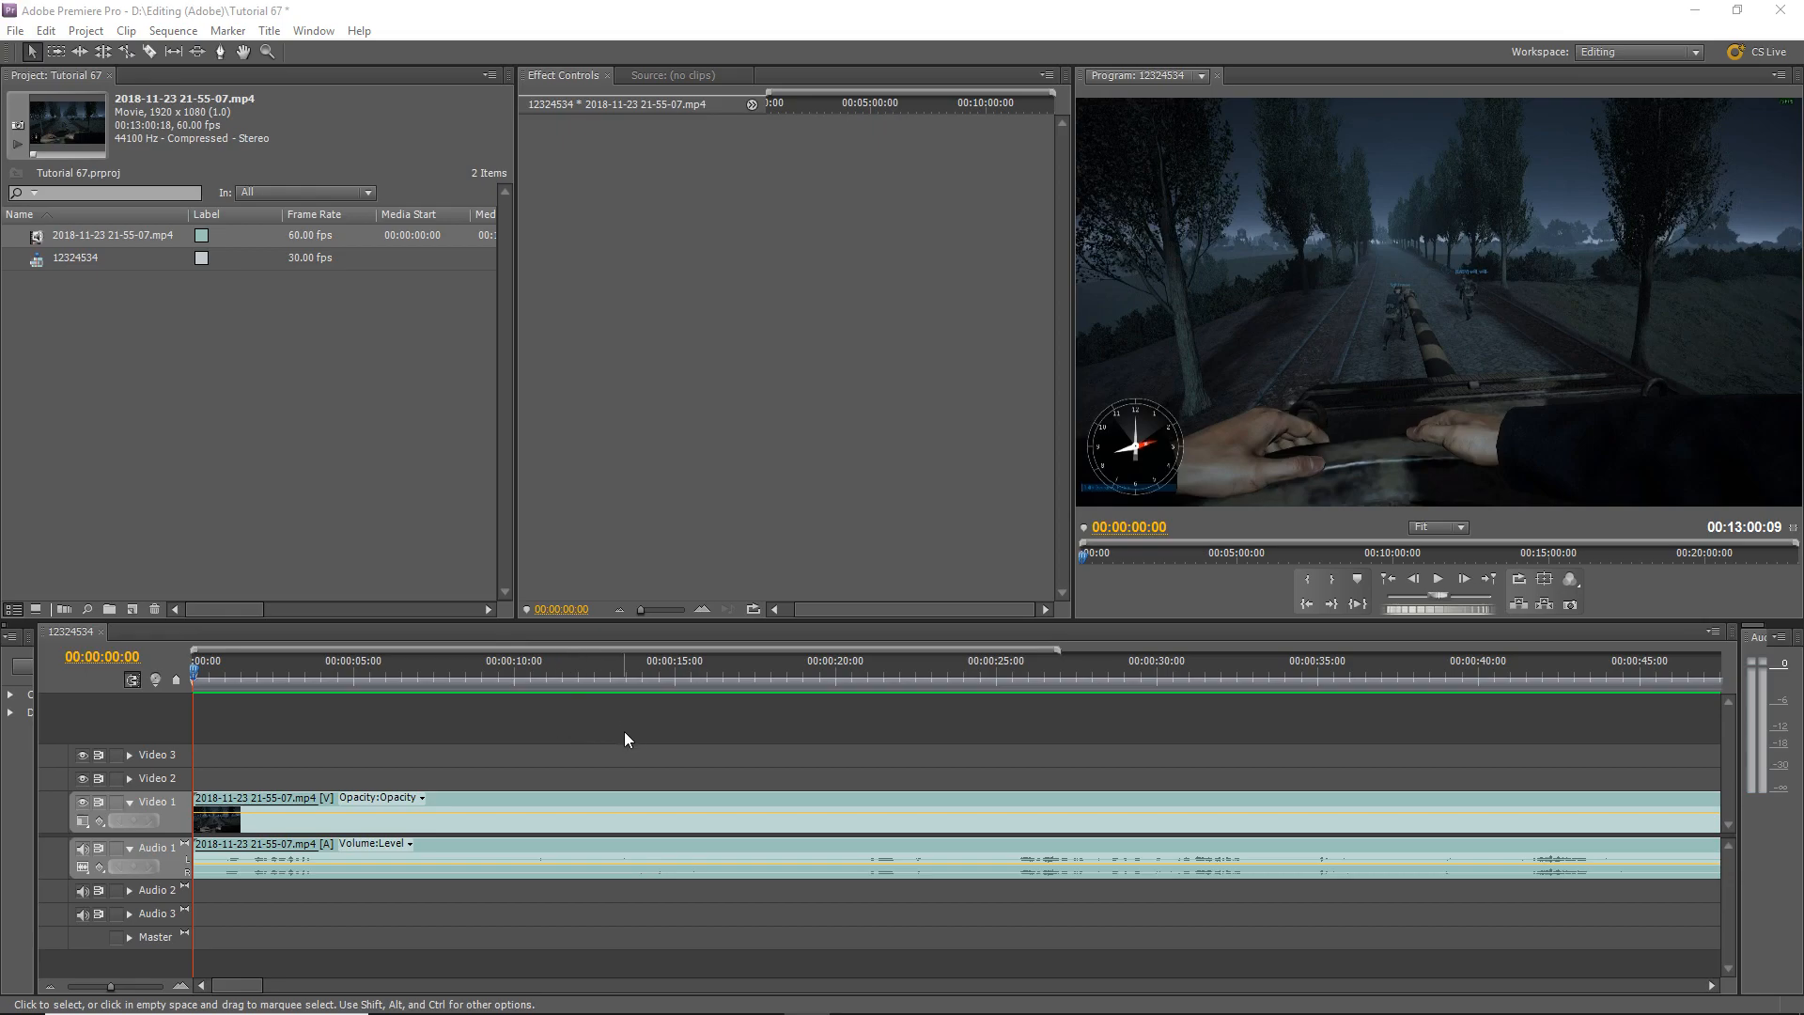
pyautogui.click(571, 799)
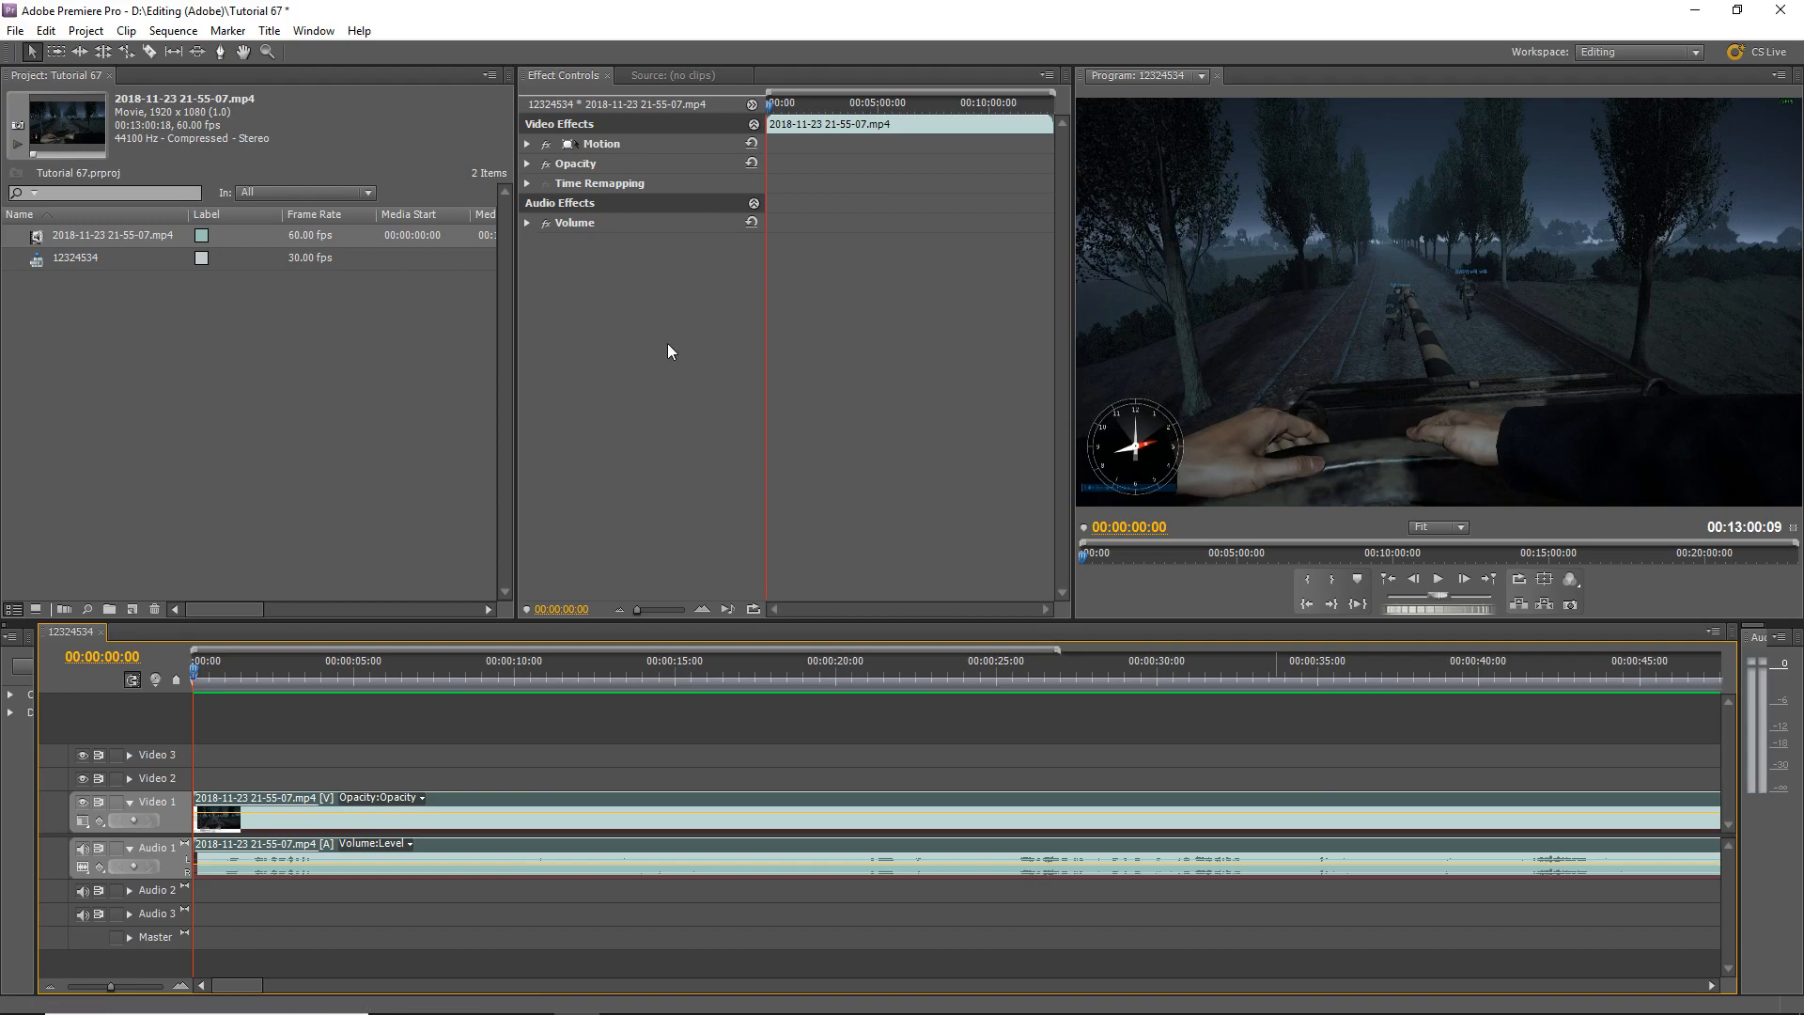
pyautogui.moveTo(447, 806)
pyautogui.mouseDown()
pyautogui.moveTo(451, 742)
pyautogui.moveTo(970, 770)
pyautogui.moveTo(910, 815)
pyautogui.moveTo(449, 813)
pyautogui.mouseUp()
pyautogui.click(154, 49)
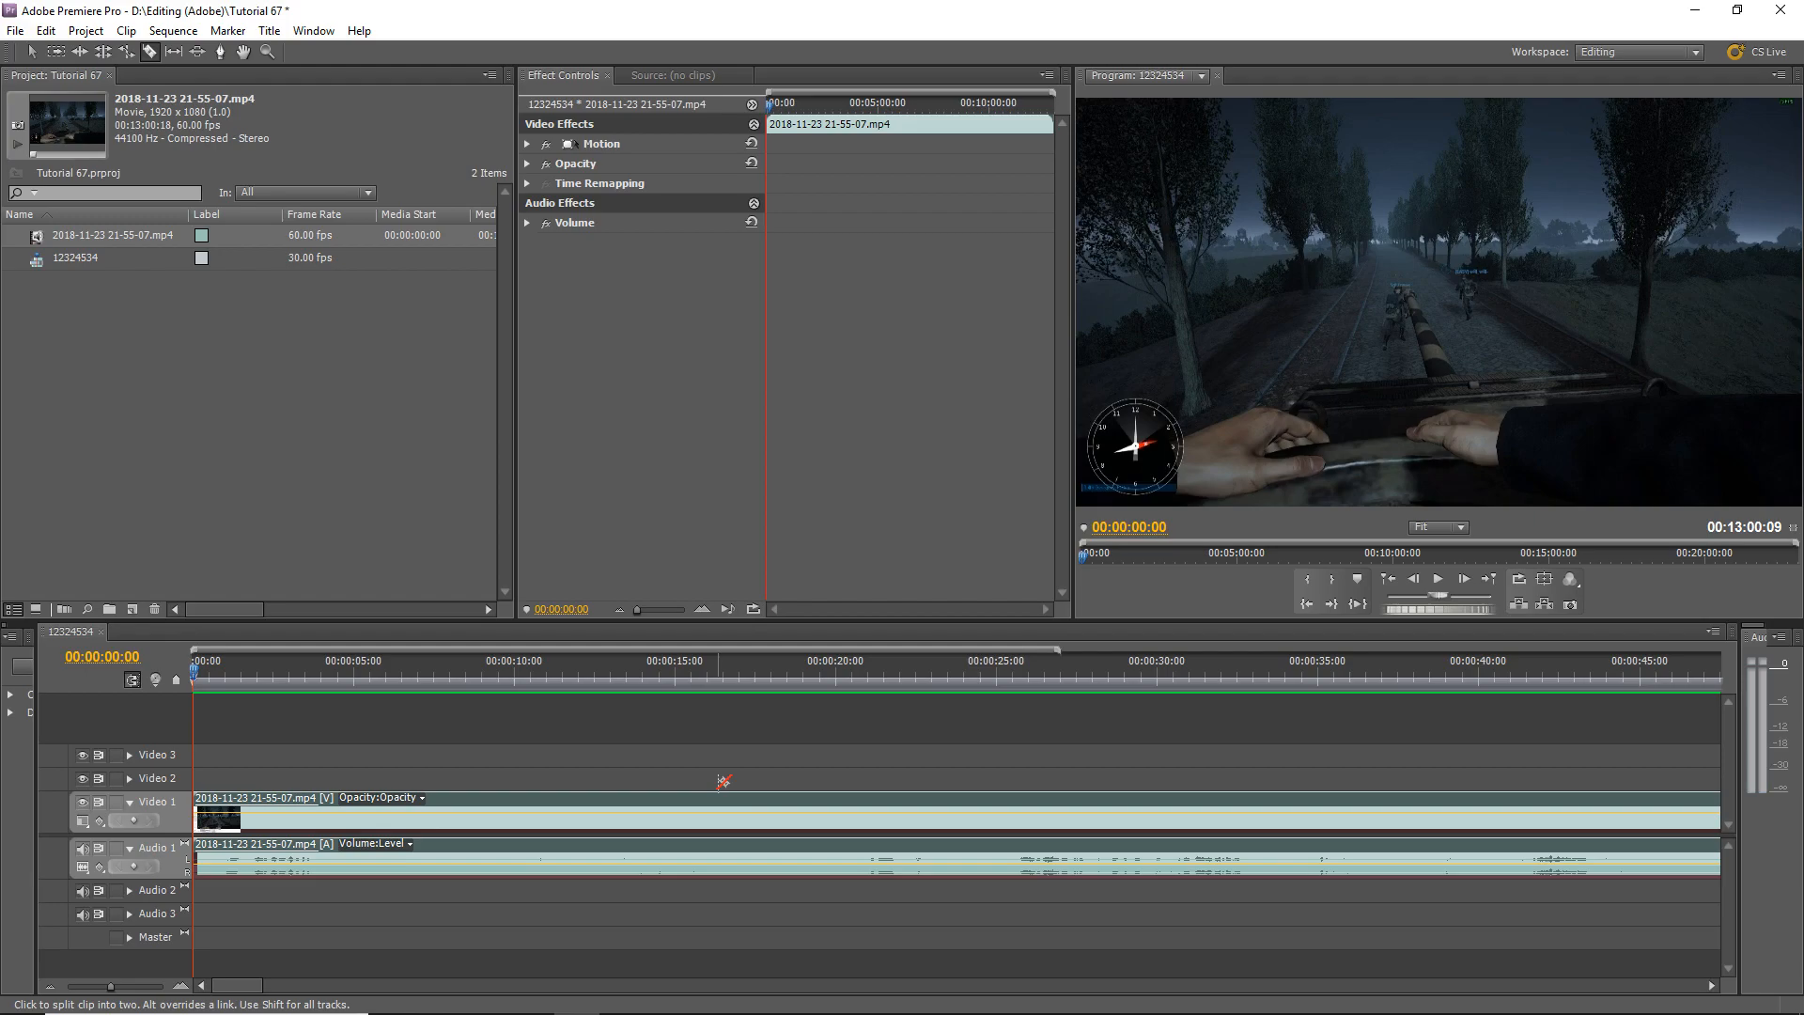
pyautogui.press('v')
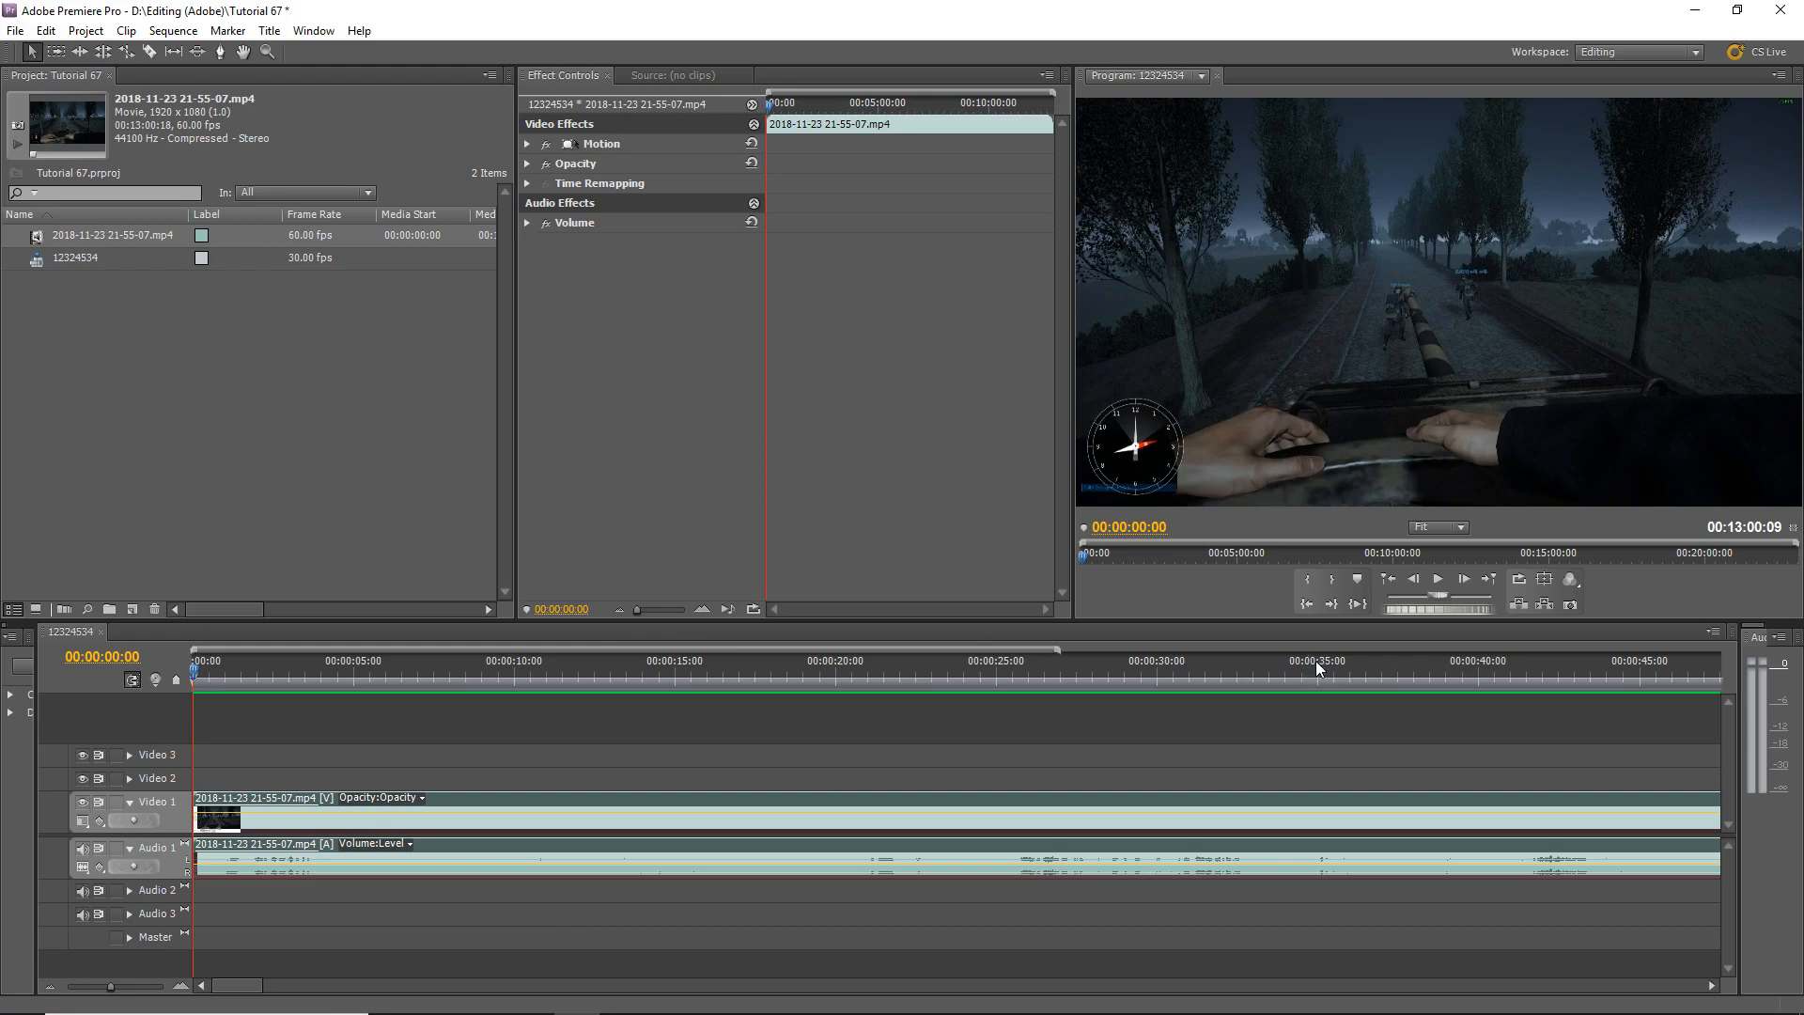
# Play and scrub through the opening of the sequence to locate a cut point, stopping playback at 00:00:17:07
pyautogui.click(1437, 578)
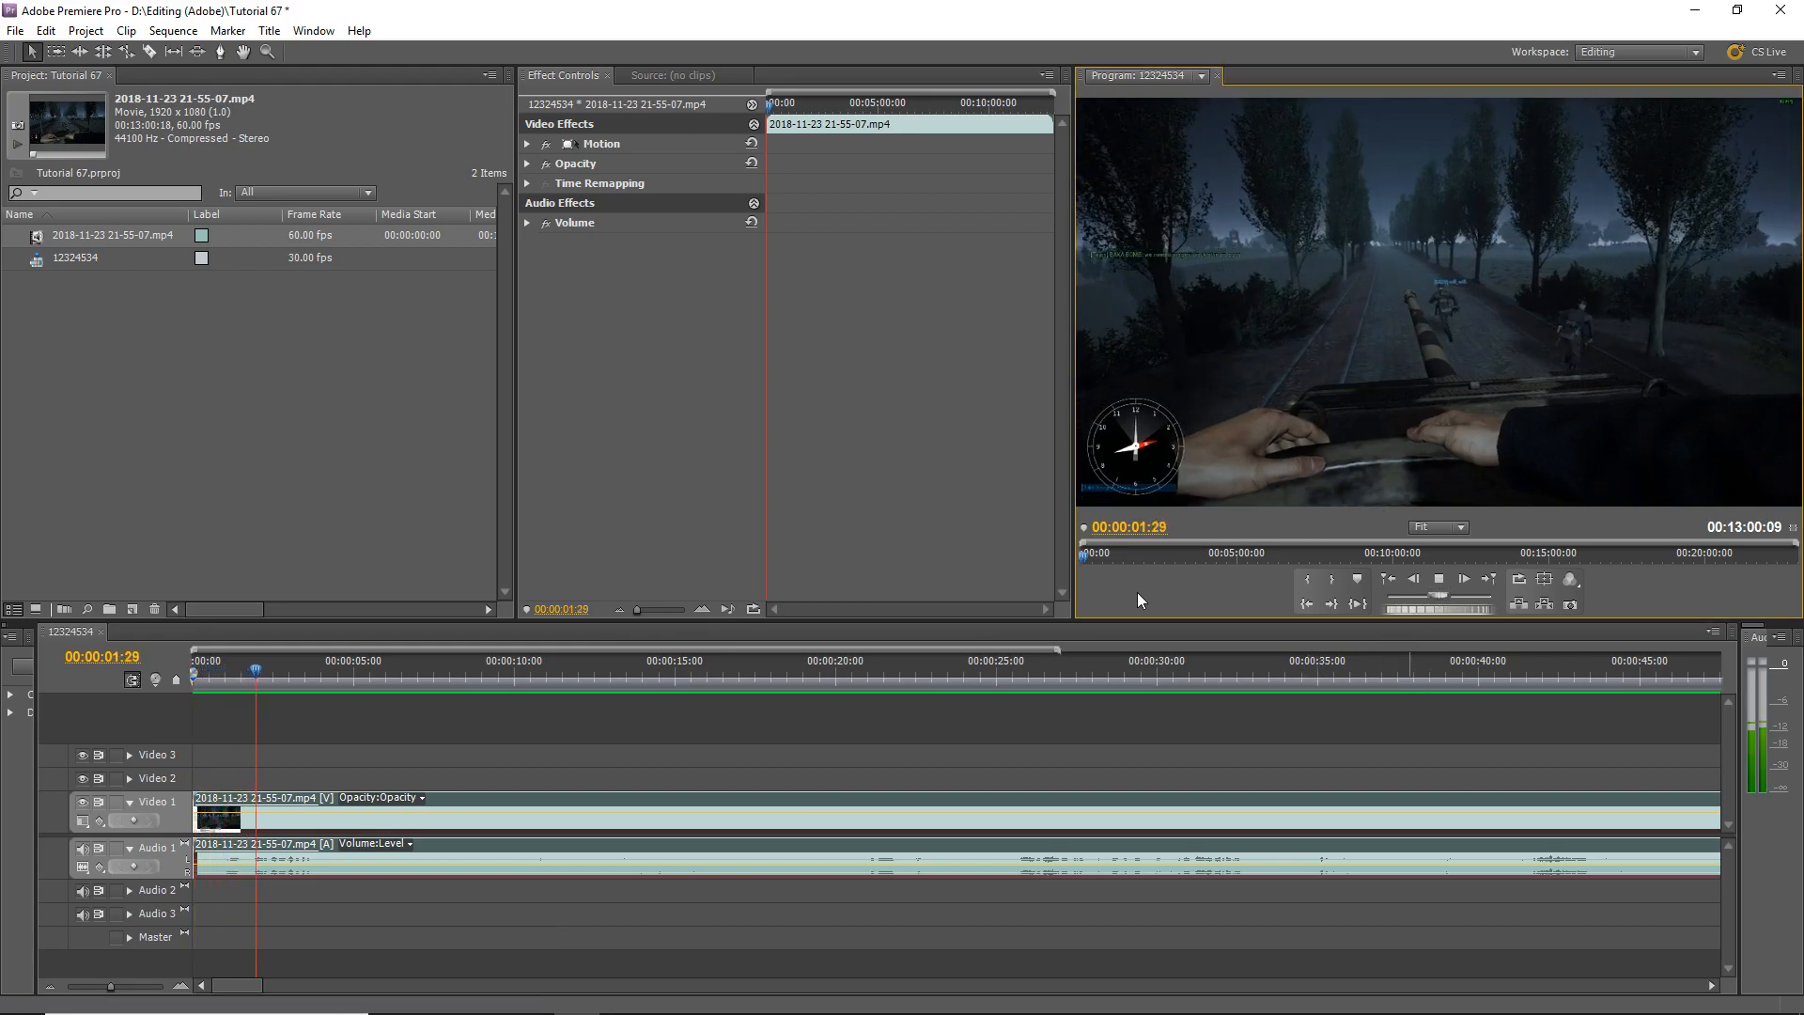
pyautogui.click(340, 667)
pyautogui.moveTo(346, 667); pyautogui.dragTo(516, 684)
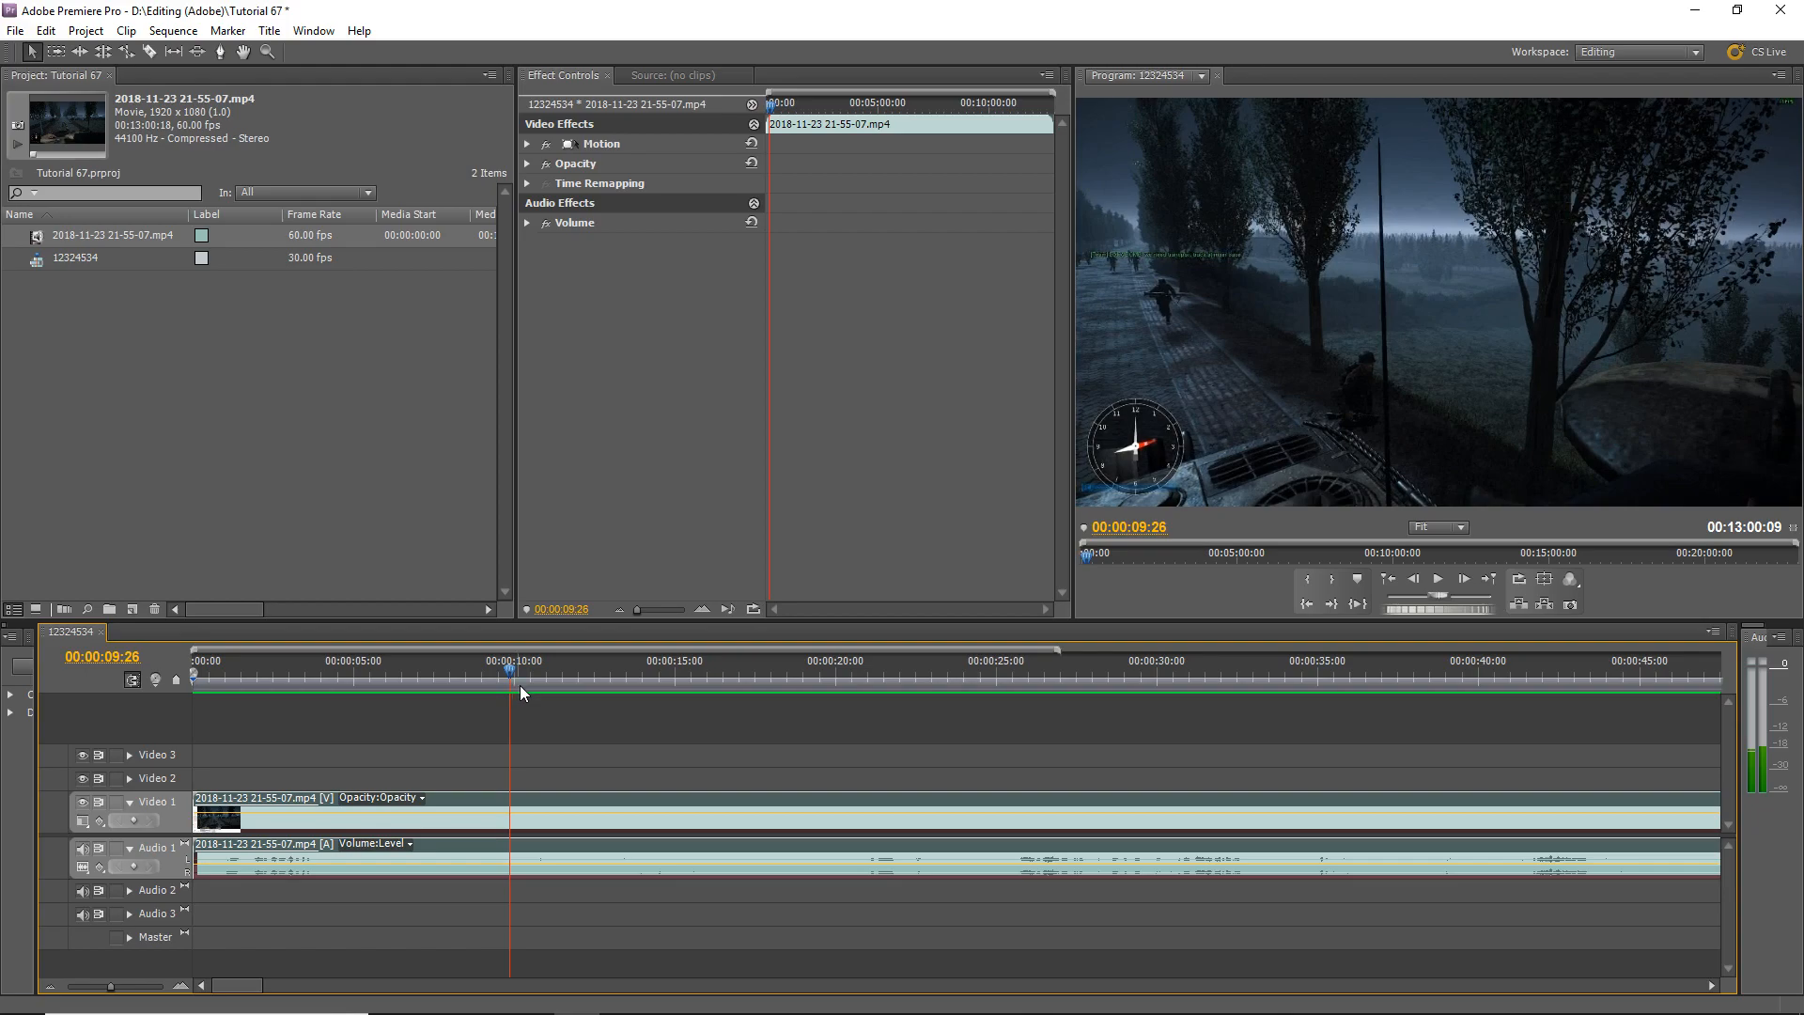
pyautogui.click(1443, 578)
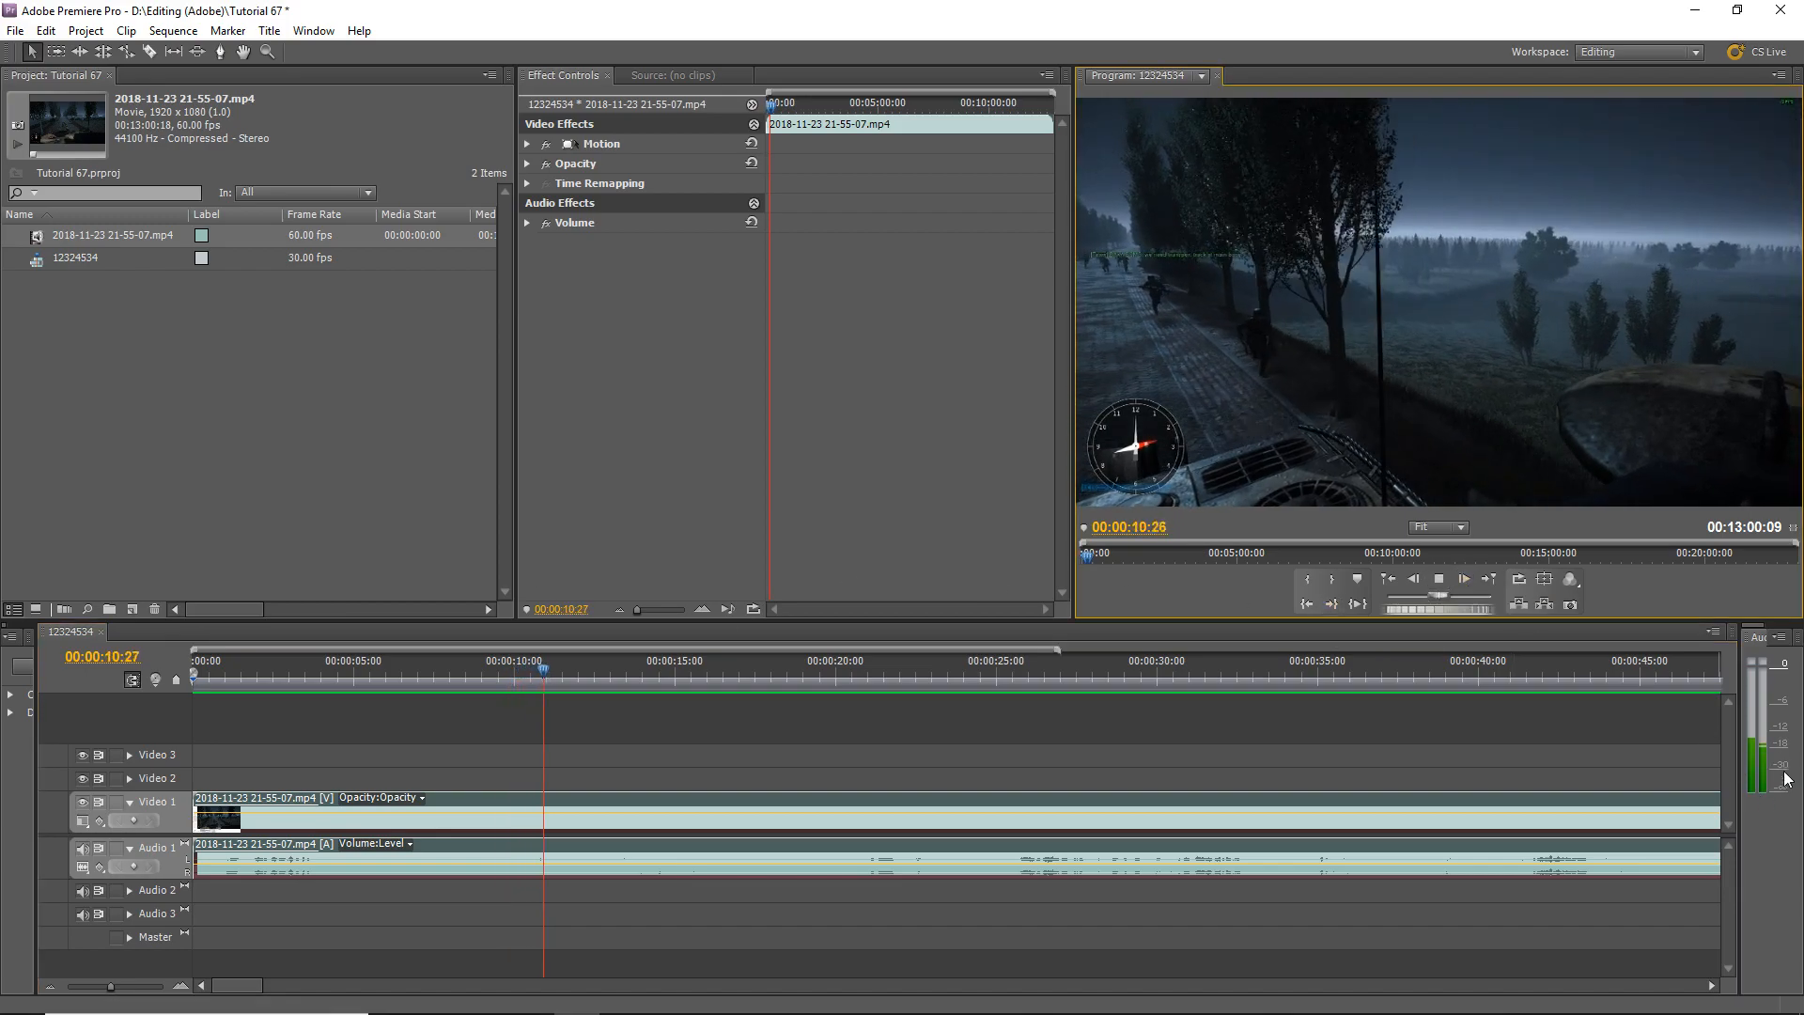
pyautogui.click(1443, 580)
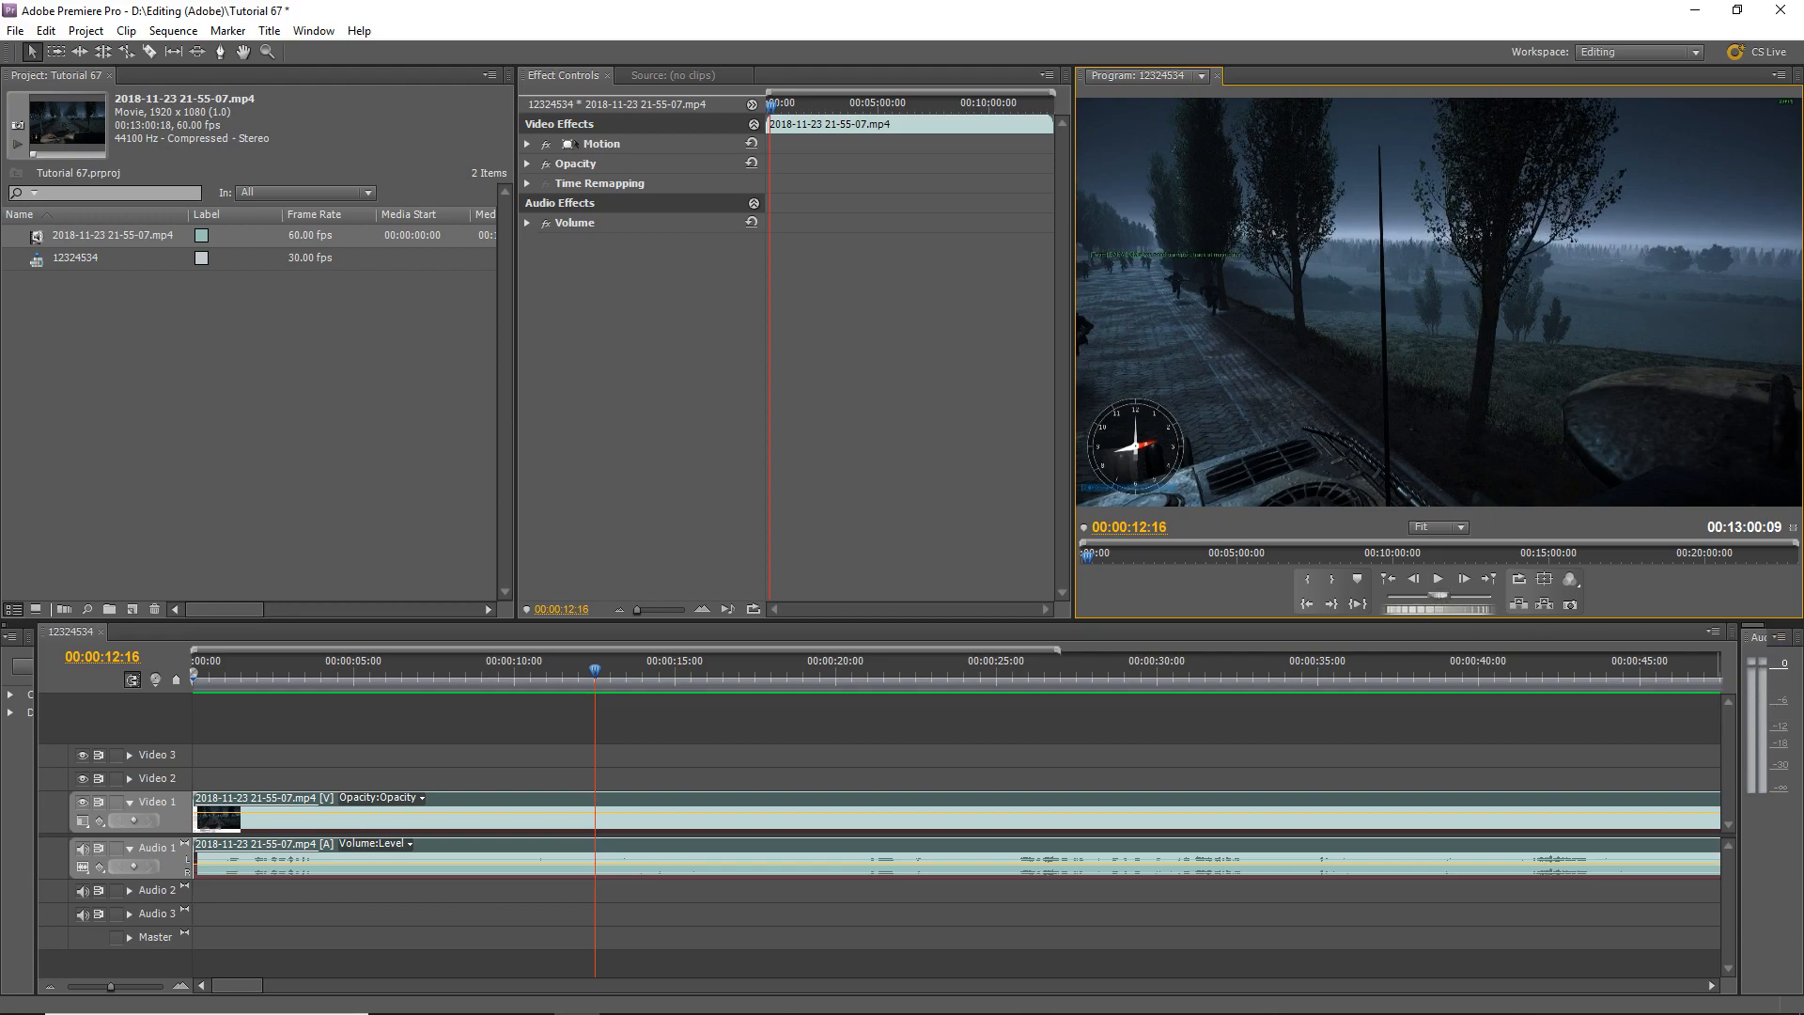
pyautogui.press('space')
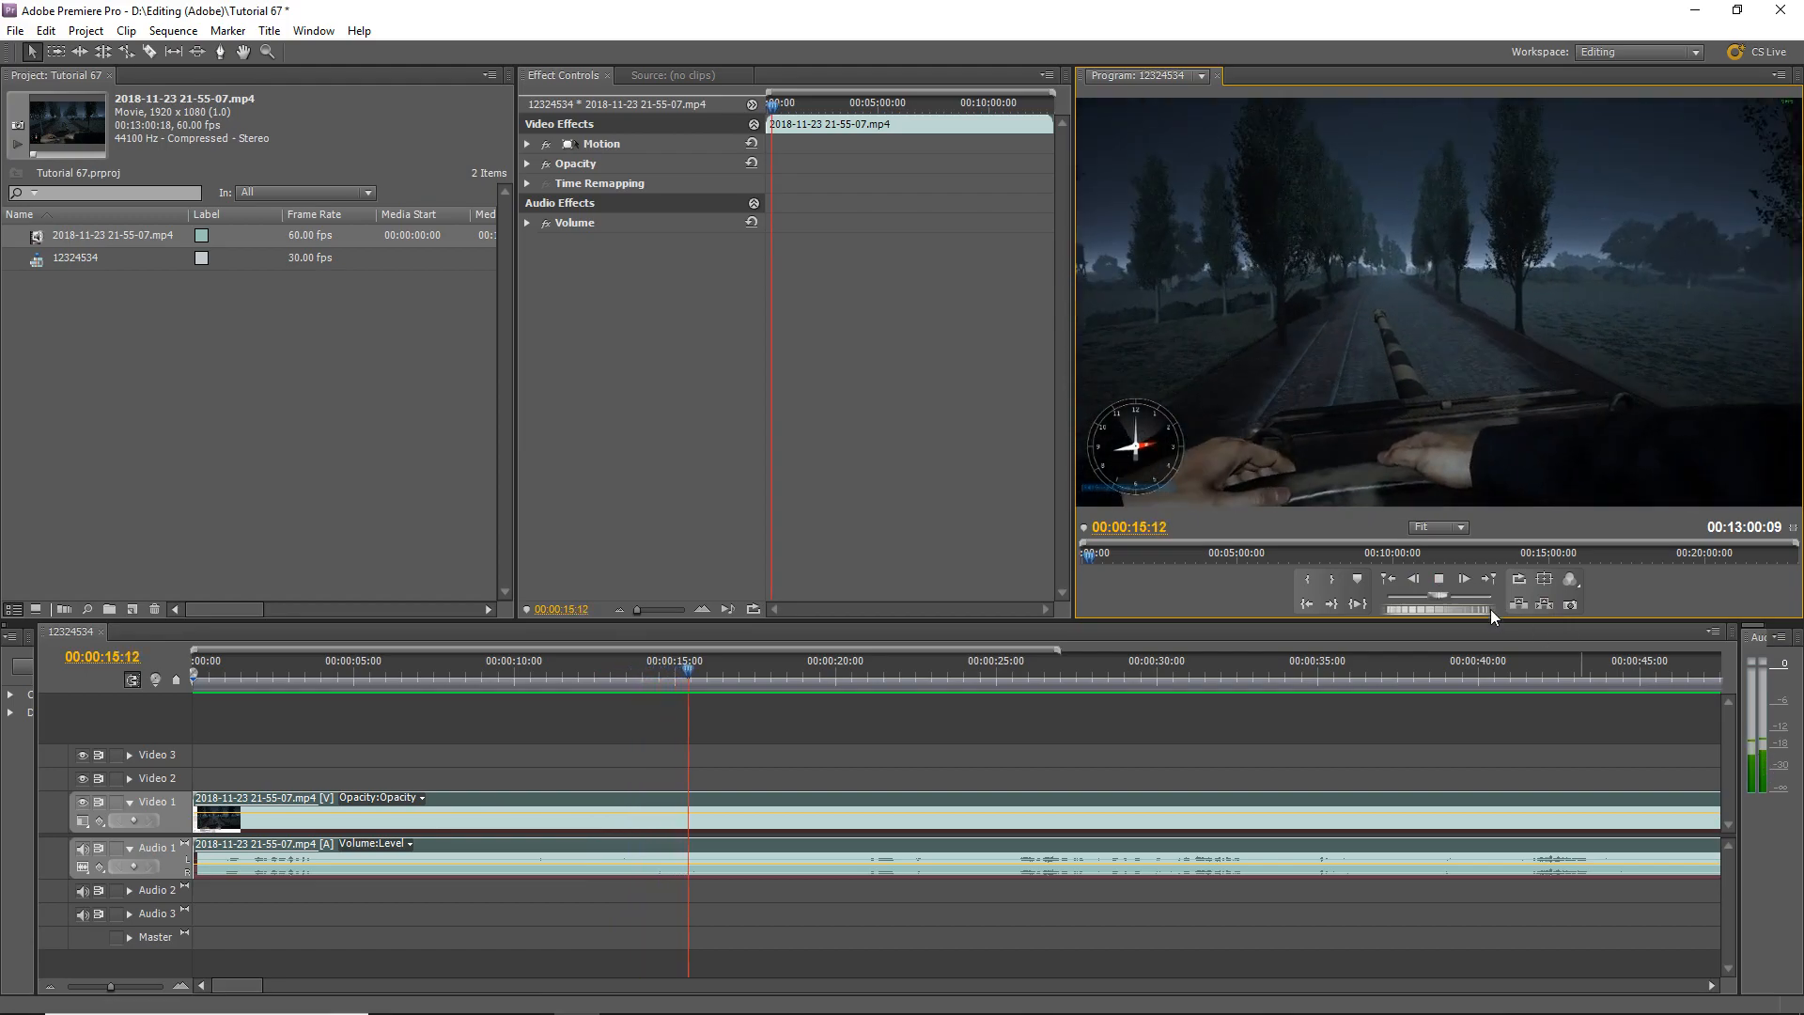
pyautogui.click(1441, 578)
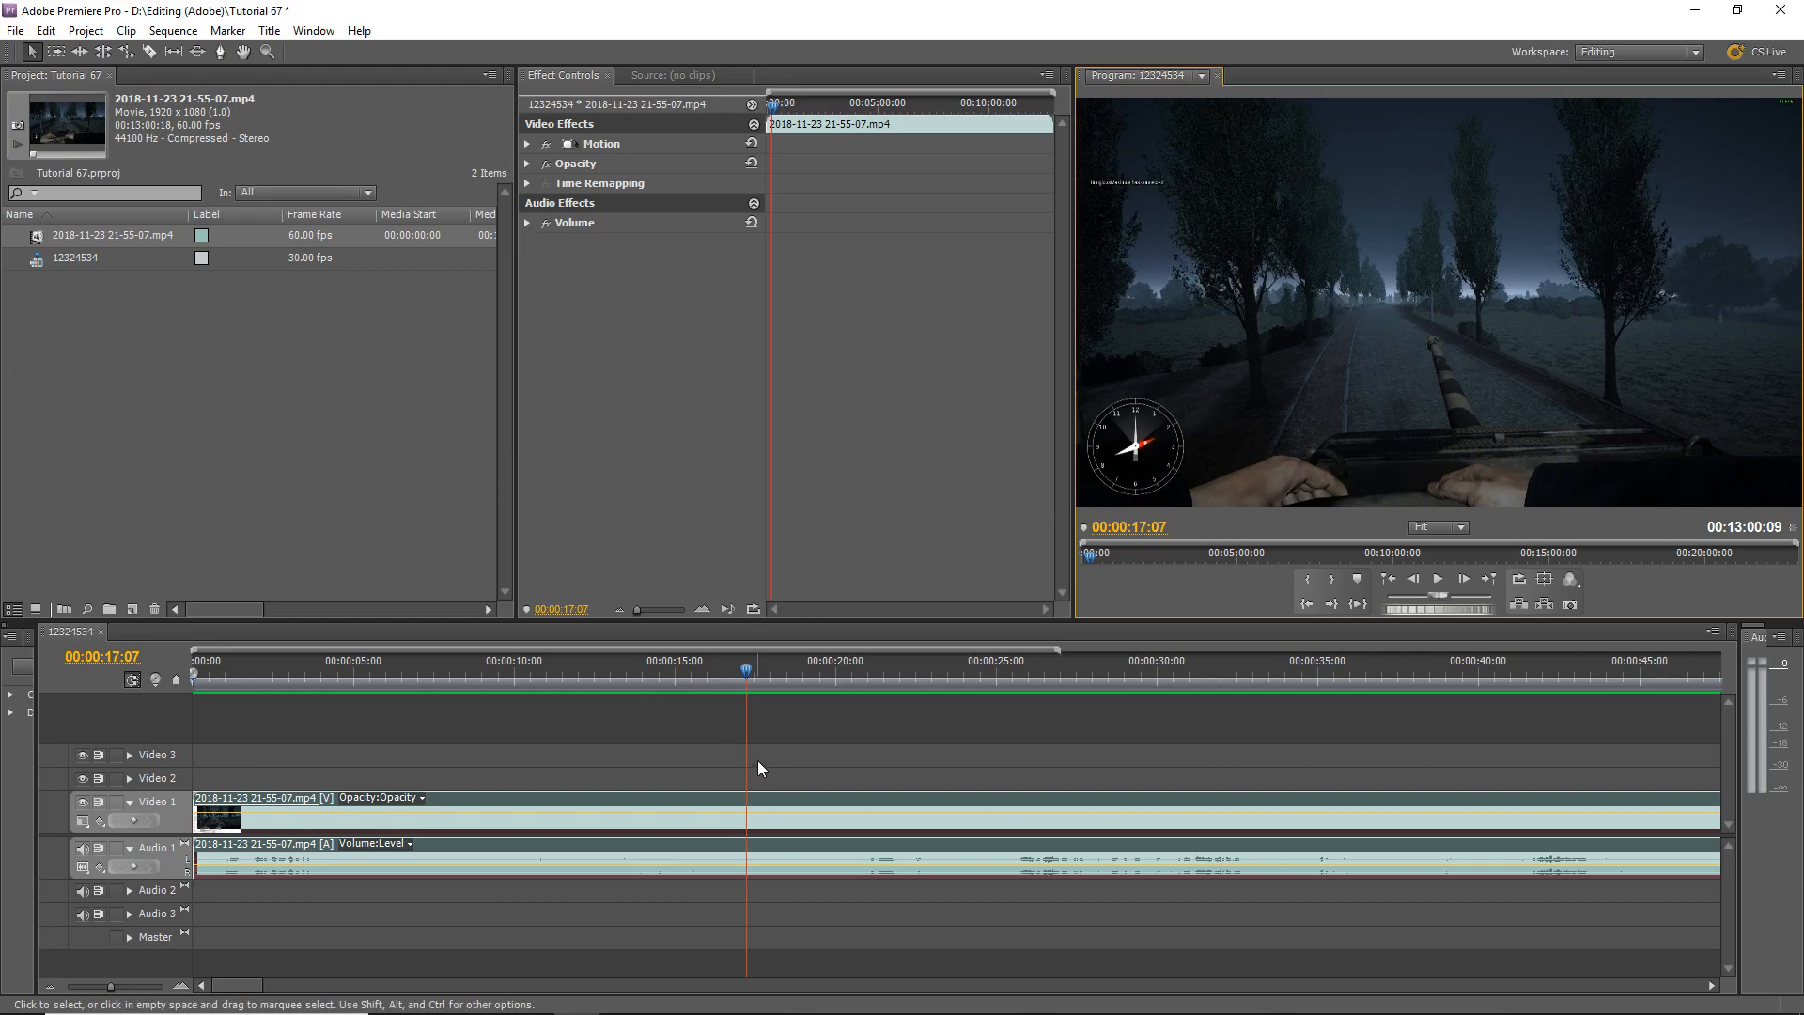
# Fine-tune the playhead frame by frame to 00:00:17:06 and split the linked video and audio clip there with the Razor tool
pyautogui.click(154, 51)
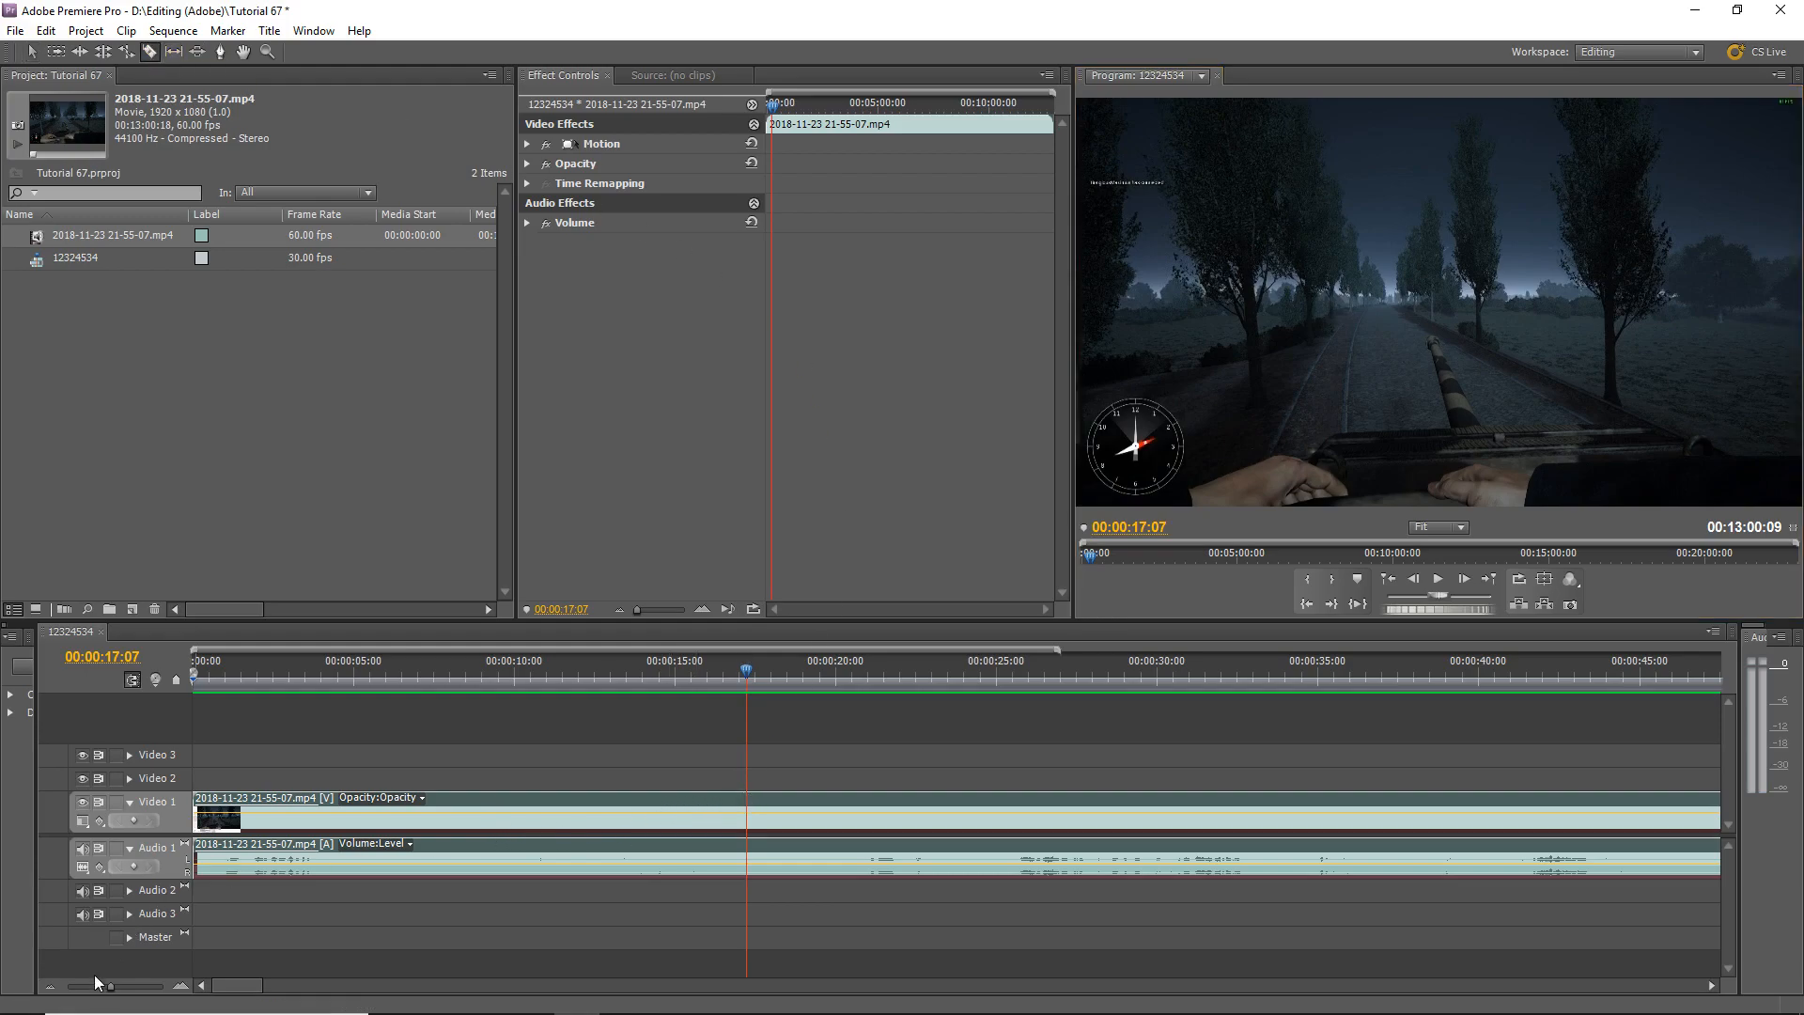
pyautogui.moveTo(110, 987); pyautogui.dragTo(164, 986)
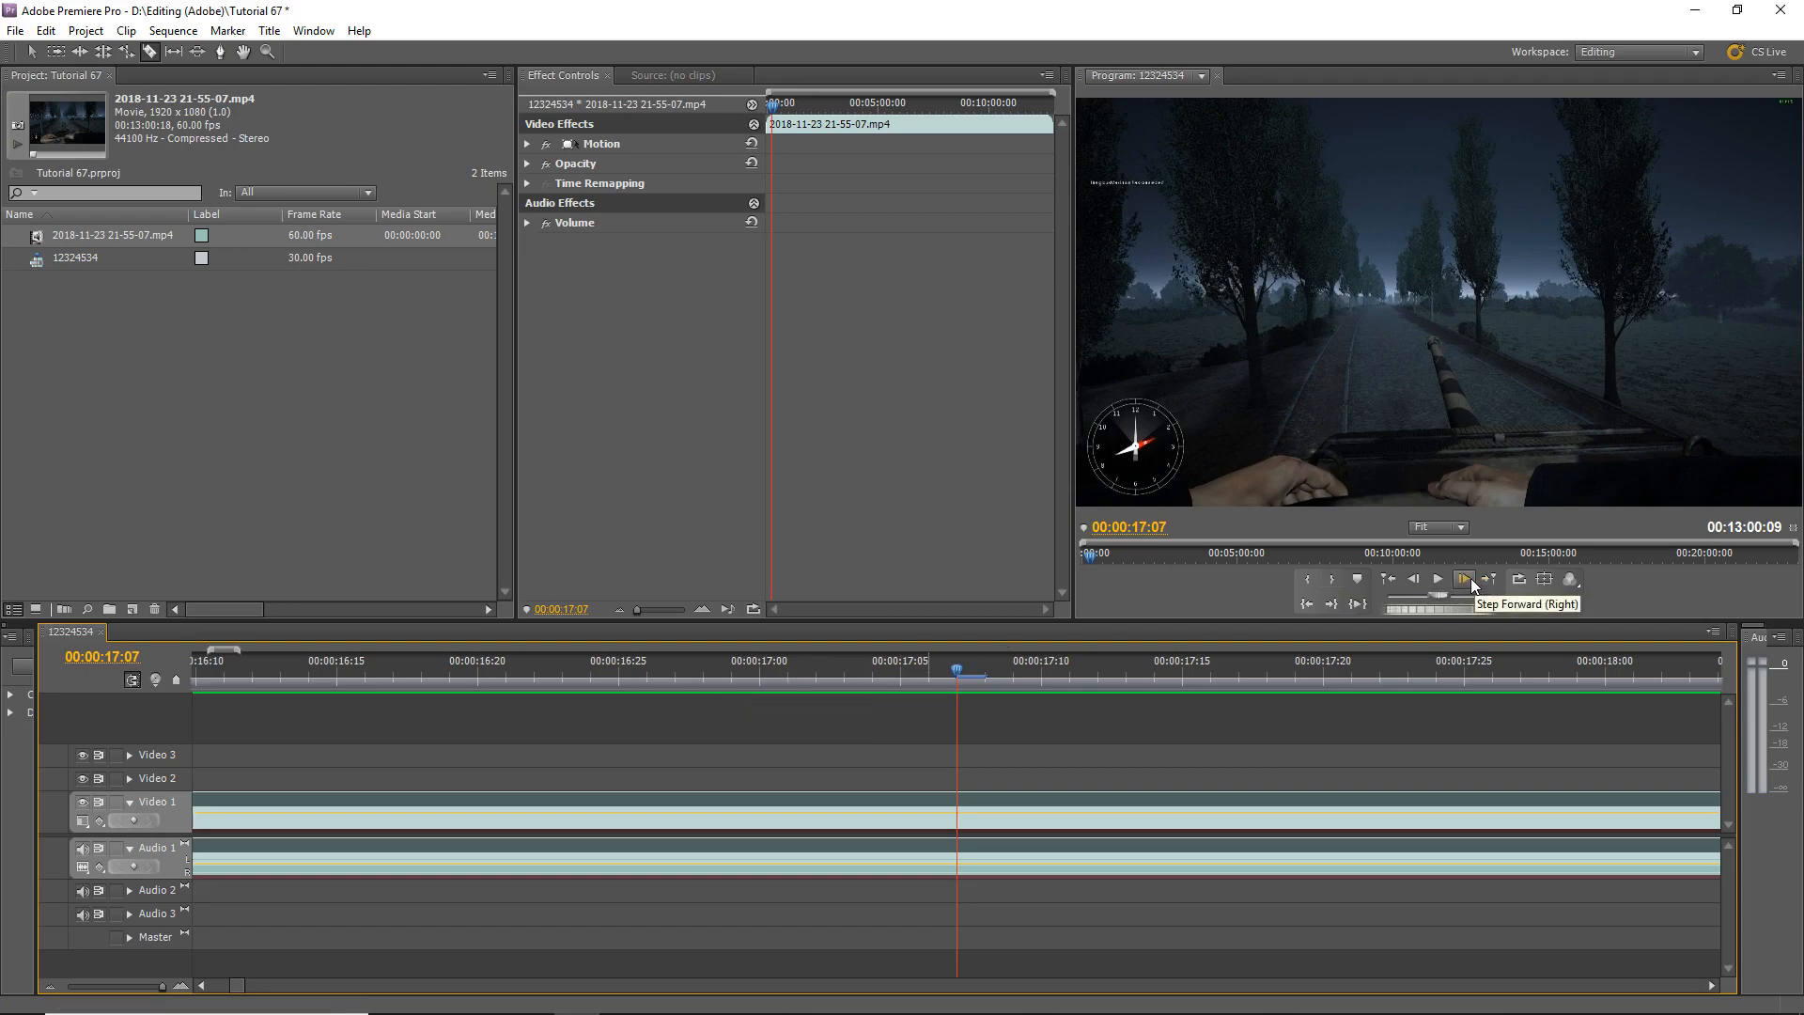
pyautogui.click(1420, 577)
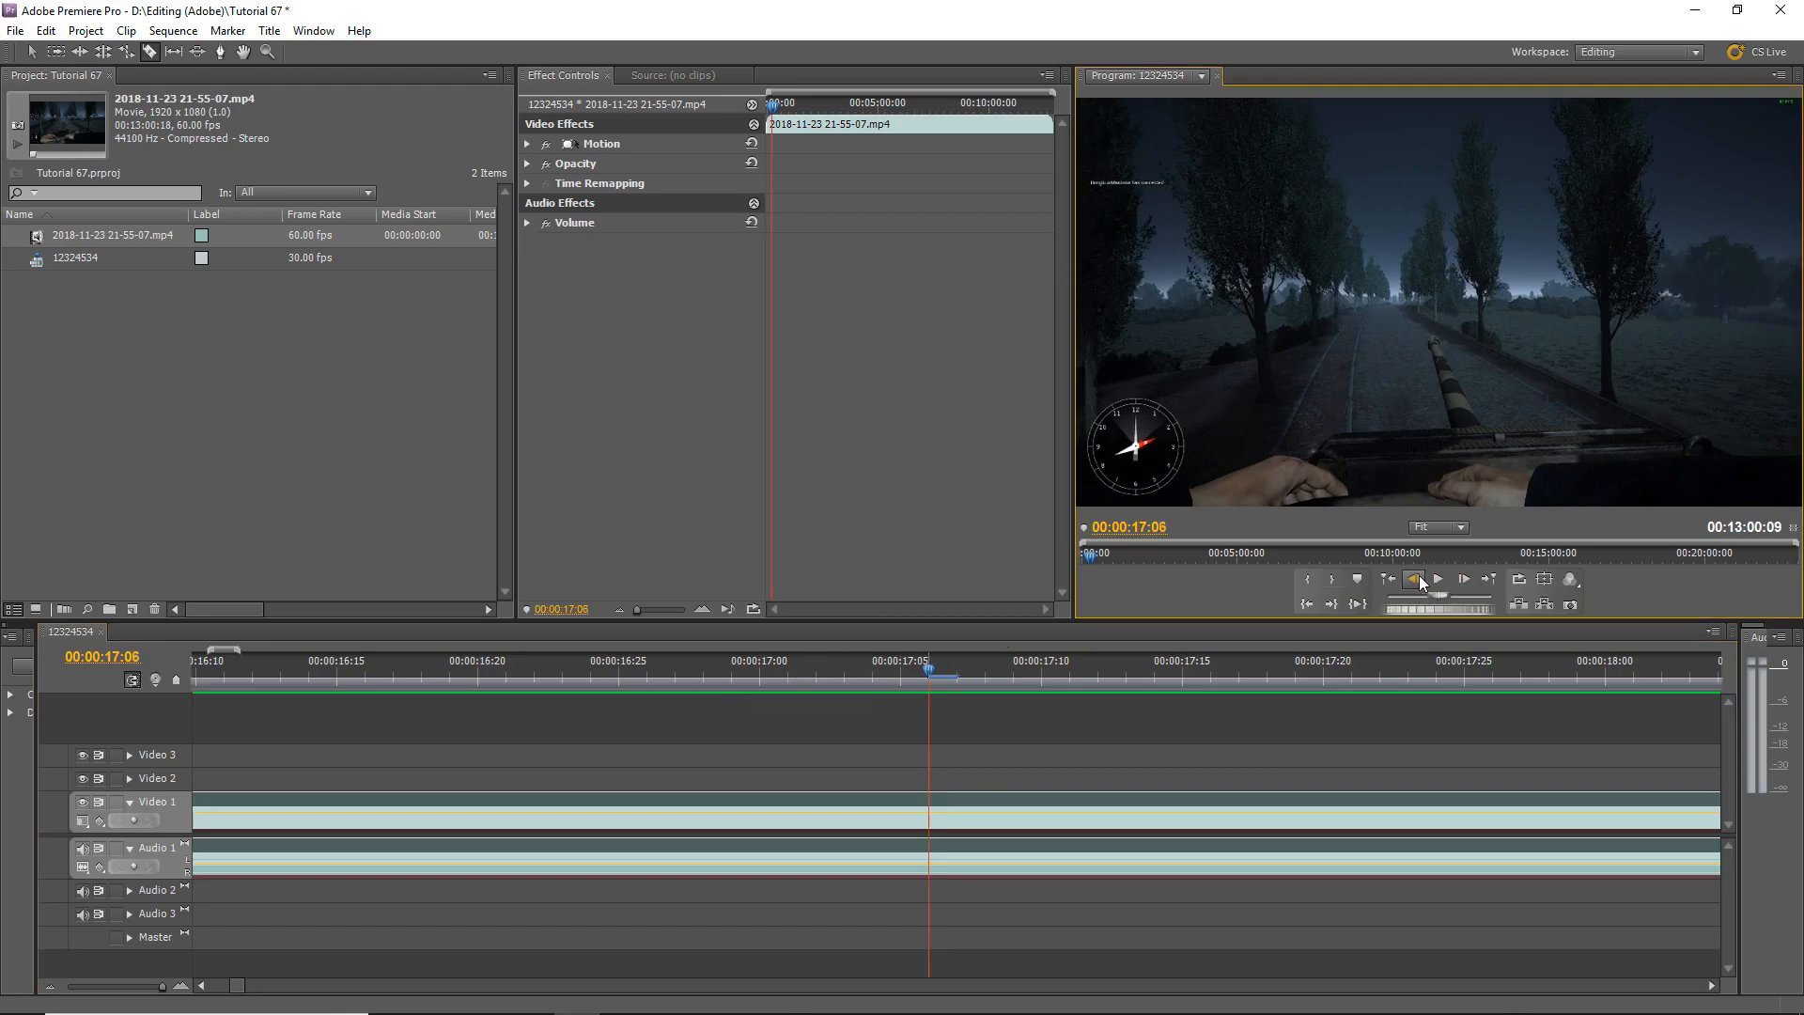
pyautogui.click(1463, 581)
pyautogui.click(1462, 581)
pyautogui.click(1462, 581)
pyautogui.click(1462, 581)
pyautogui.click(1464, 581)
pyautogui.click(1420, 580)
pyautogui.click(1416, 583)
pyautogui.click(1417, 582)
pyautogui.click(1416, 583)
pyautogui.click(1417, 582)
pyautogui.click(1417, 583)
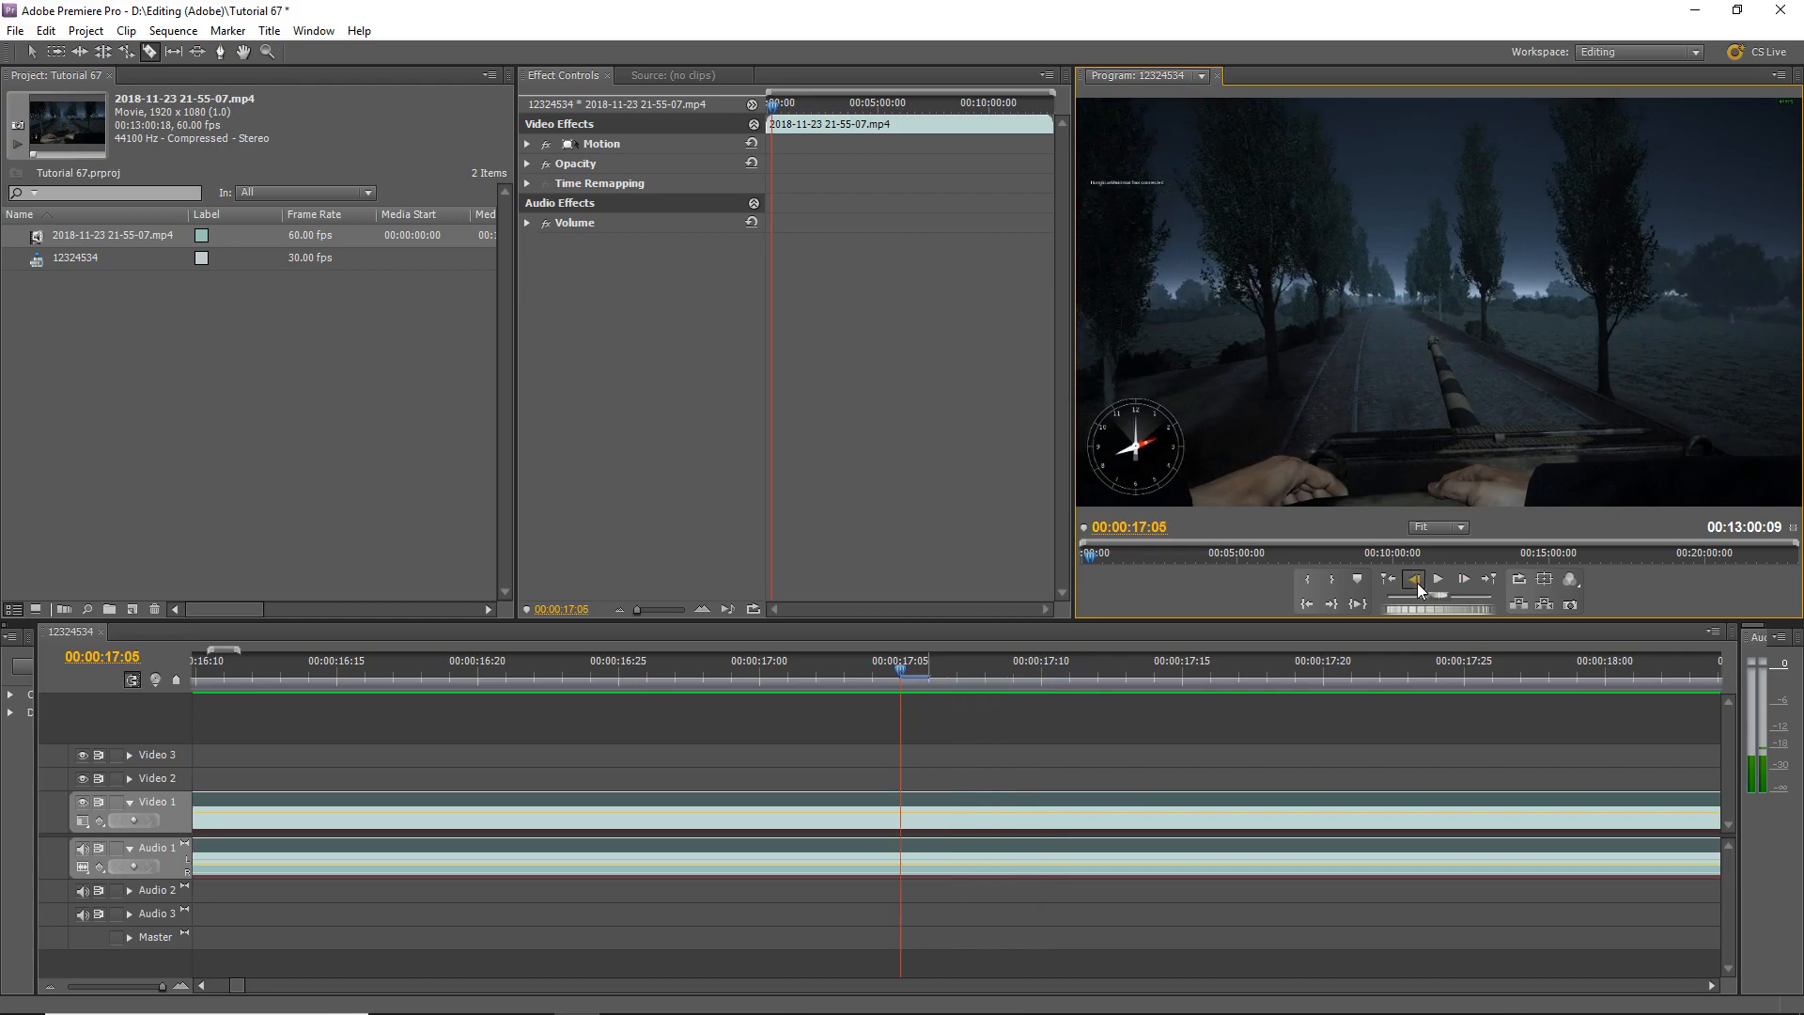
pyautogui.click(1417, 582)
pyautogui.click(1417, 583)
pyautogui.click(1417, 583)
pyautogui.click(1417, 583)
pyautogui.click(1417, 582)
pyautogui.click(1416, 583)
pyautogui.click(1417, 582)
pyautogui.click(1417, 582)
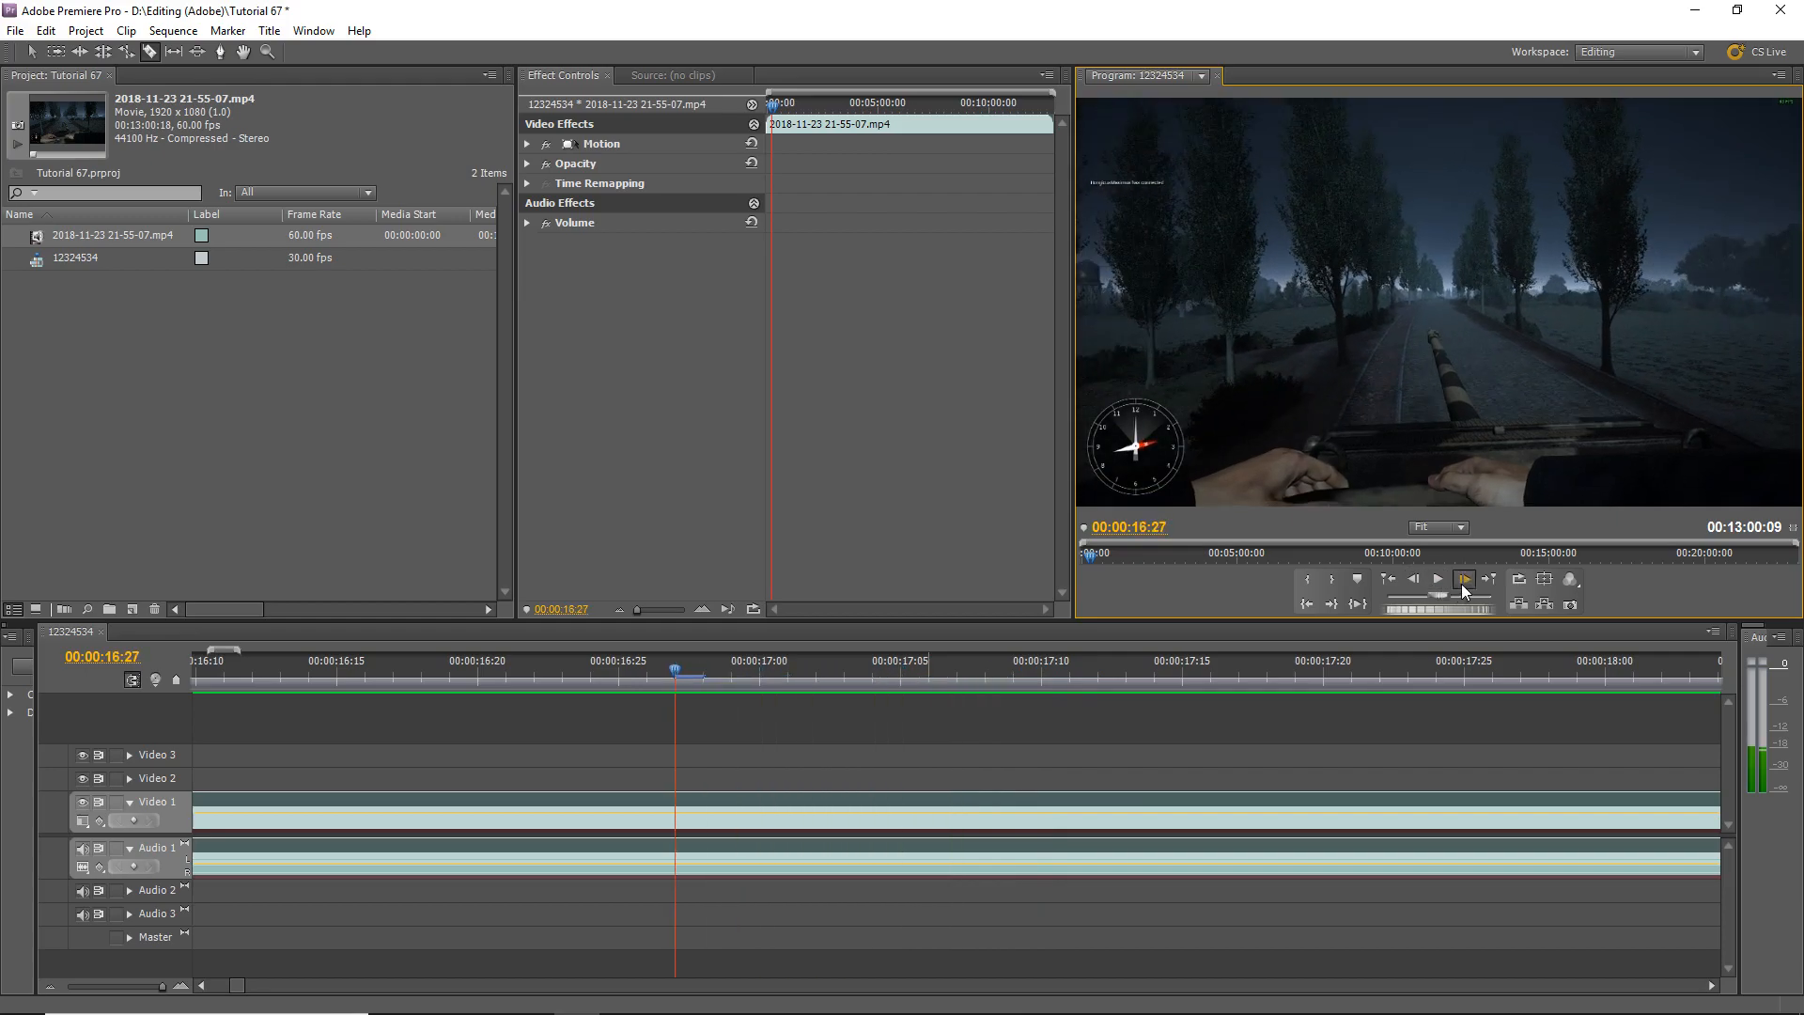
pyautogui.click(1462, 581)
pyautogui.click(1461, 580)
pyautogui.click(1459, 581)
pyautogui.click(1459, 581)
pyautogui.click(1459, 580)
pyautogui.click(1459, 580)
pyautogui.click(1460, 581)
pyautogui.click(1460, 581)
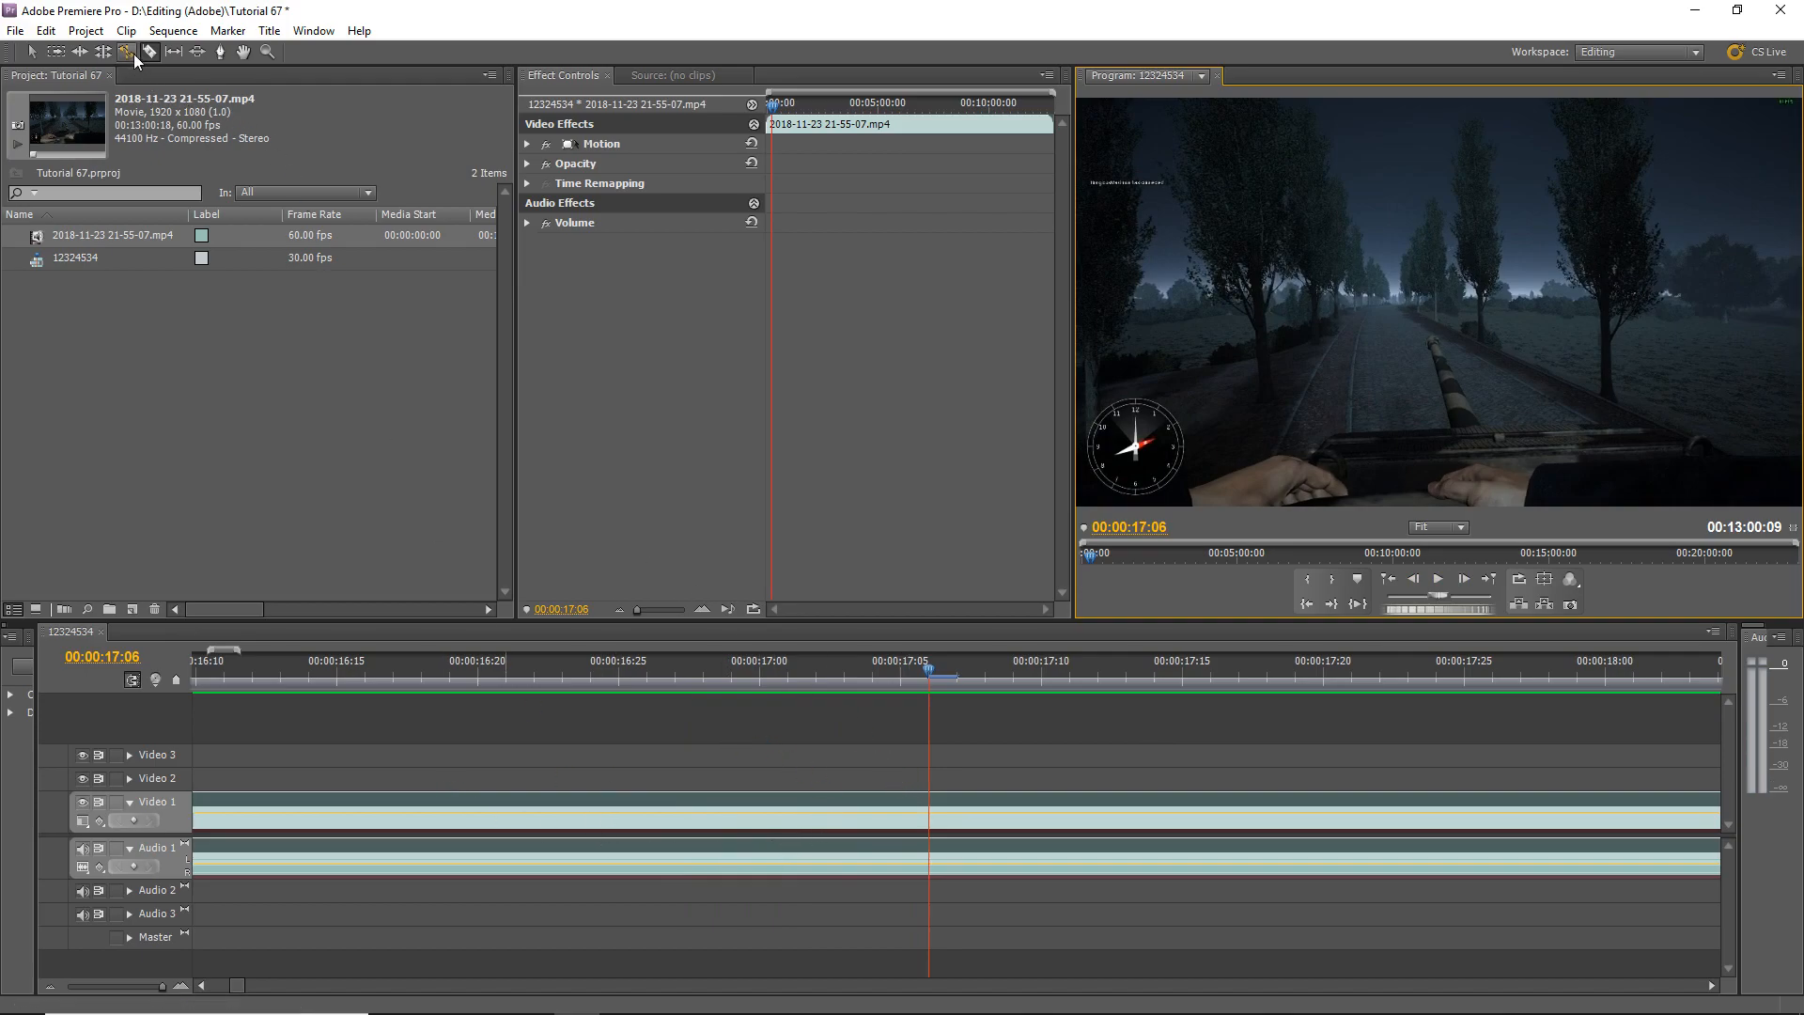
pyautogui.click(932, 801)
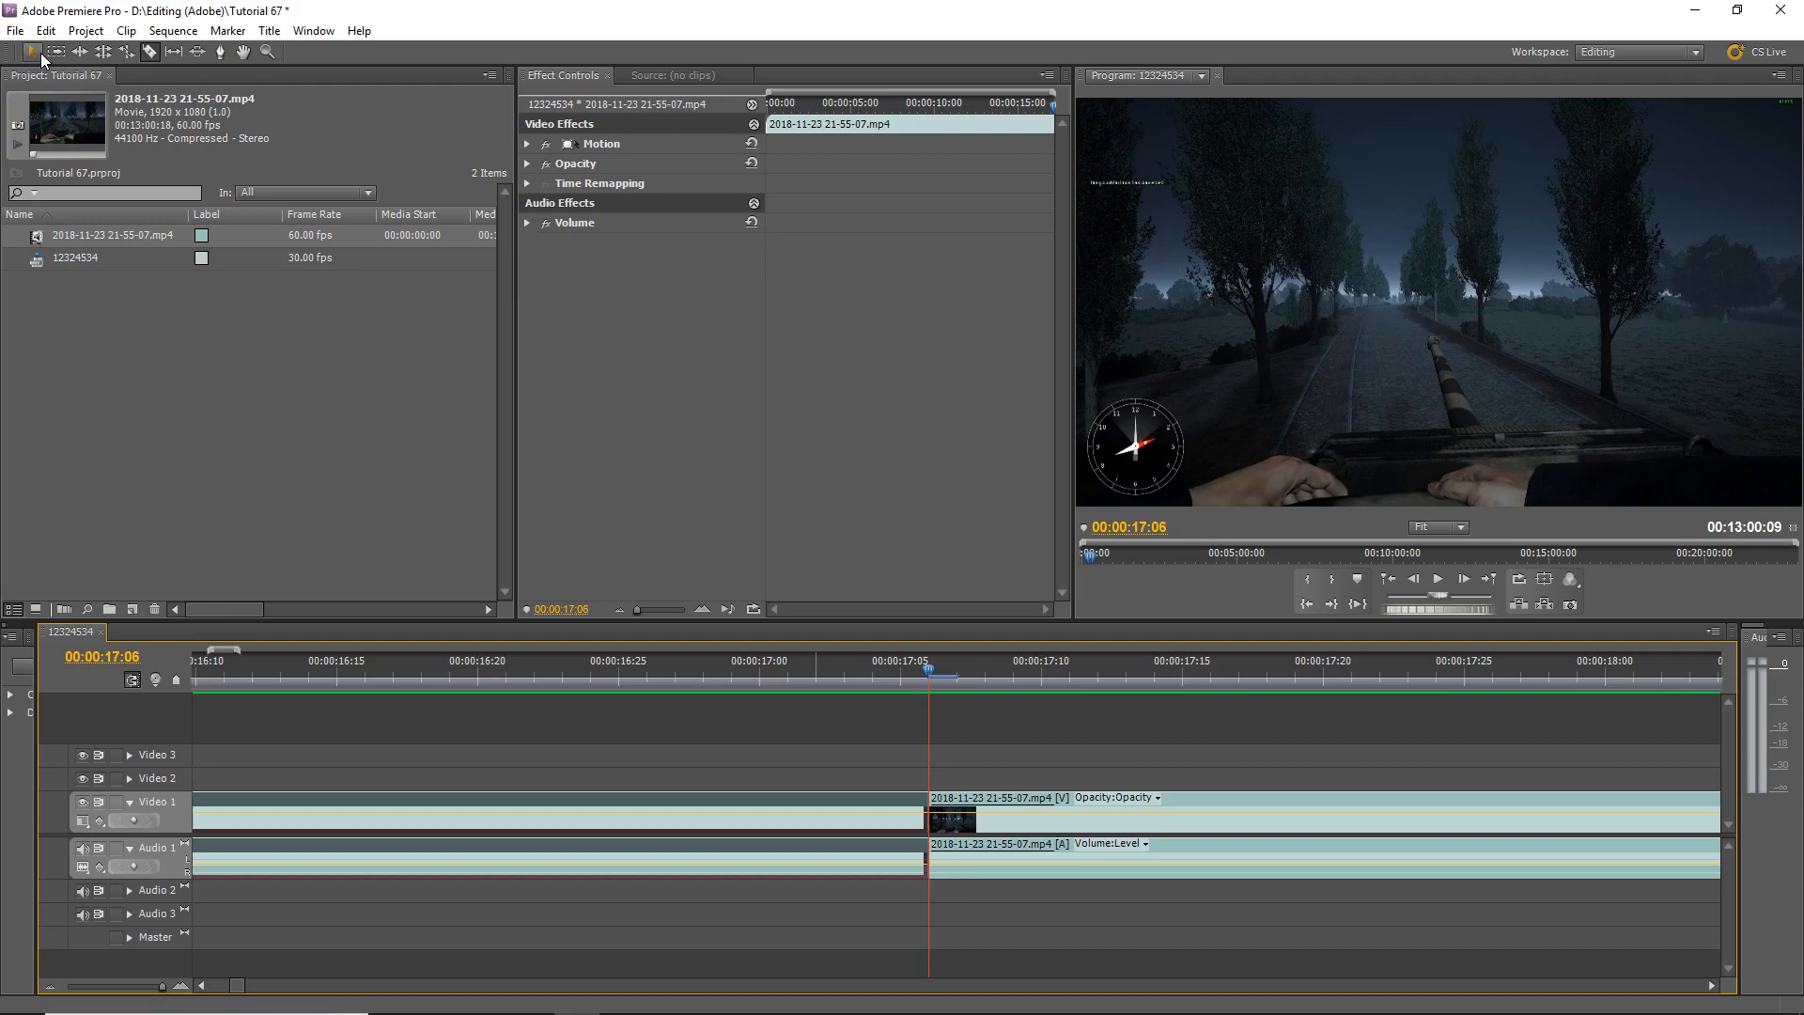
pyautogui.click(31, 51)
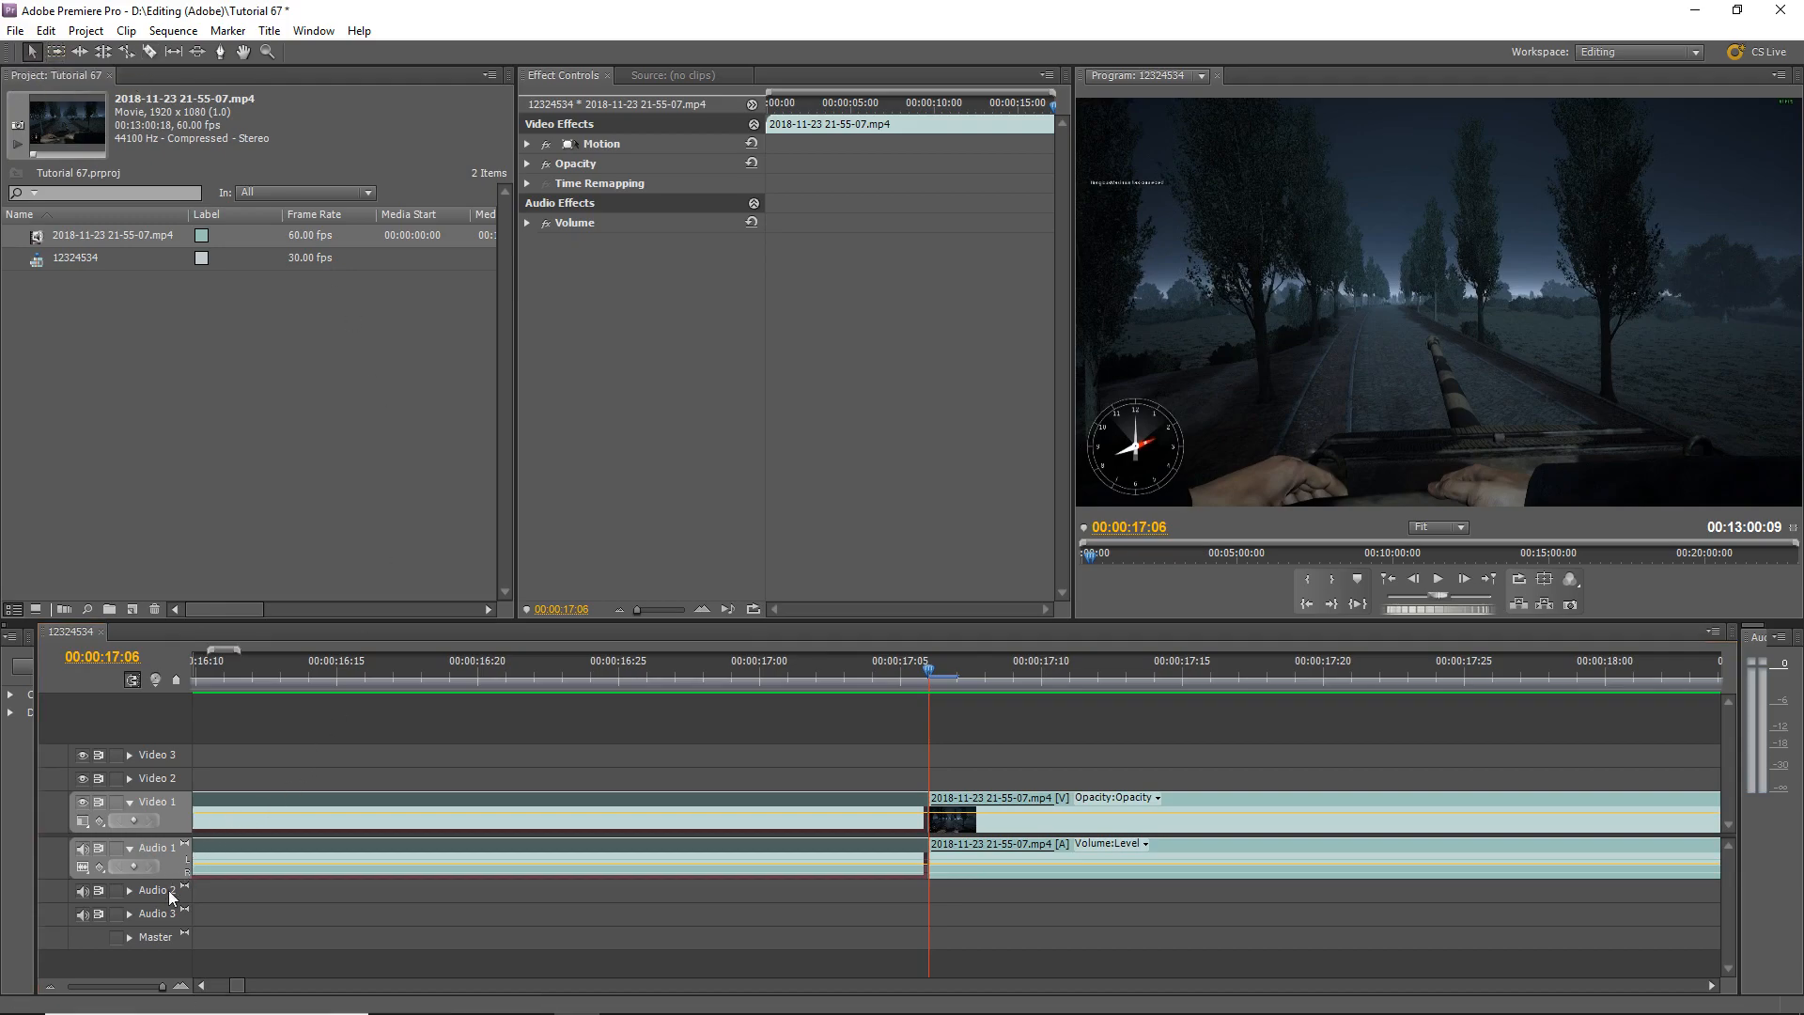
pyautogui.moveTo(162, 986); pyautogui.dragTo(110, 994)
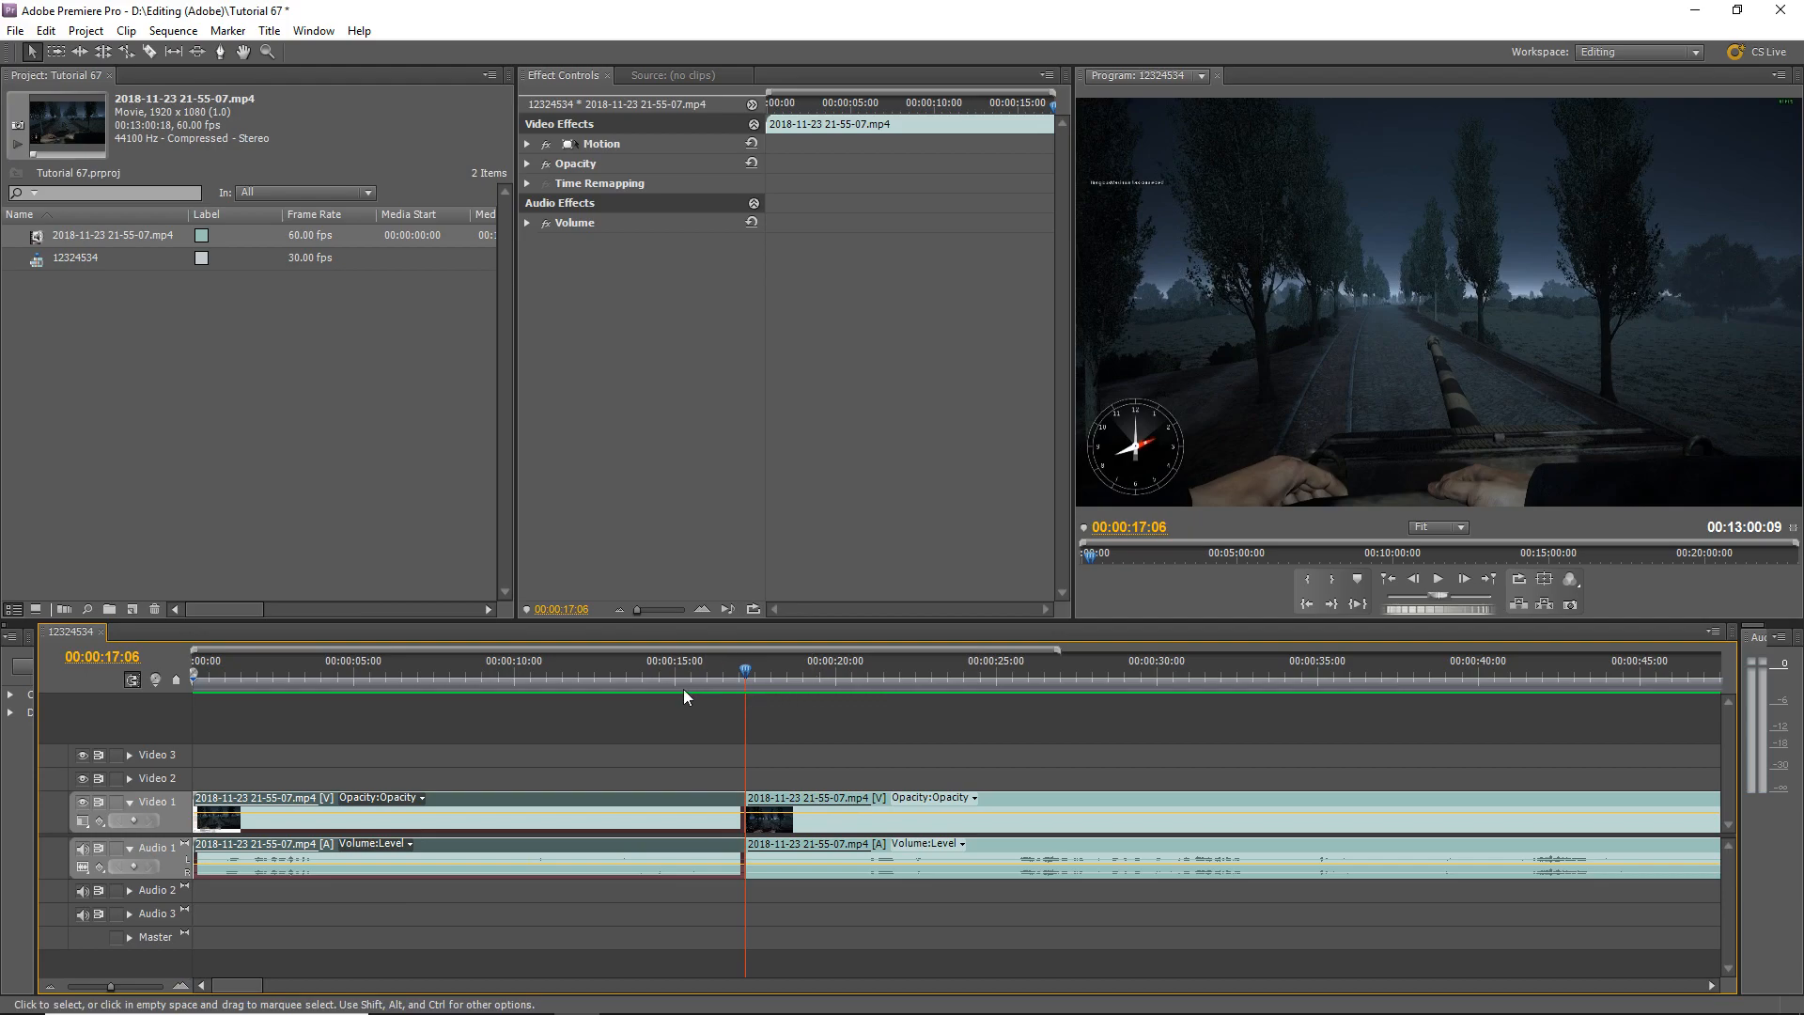
# Position the playhead at 00:00:29:28 and split the second segment there with the Razor tool, restoring the Selection tool and timeline overview
pyautogui.moveTo(1068, 794)
pyautogui.mouseDown()
pyautogui.moveTo(1163, 795)
pyautogui.moveTo(1047, 806)
pyautogui.mouseUp()
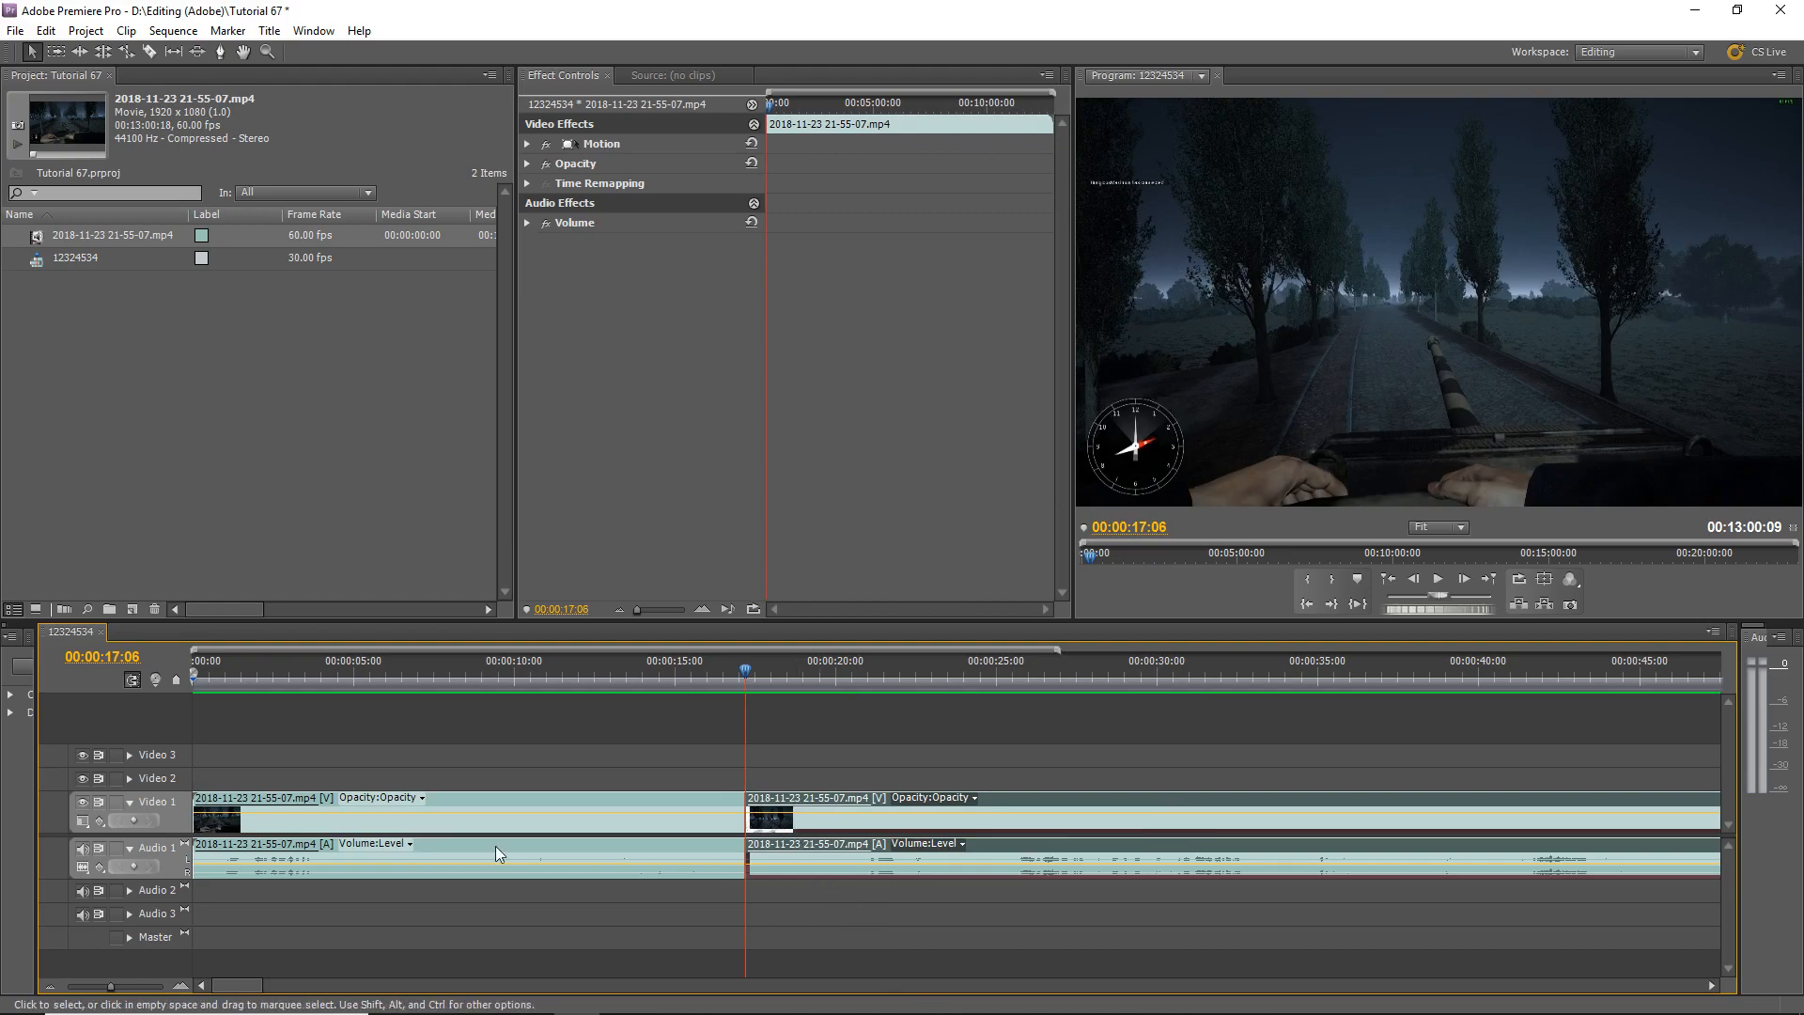
pyautogui.moveTo(725, 678); pyautogui.dragTo(1155, 684)
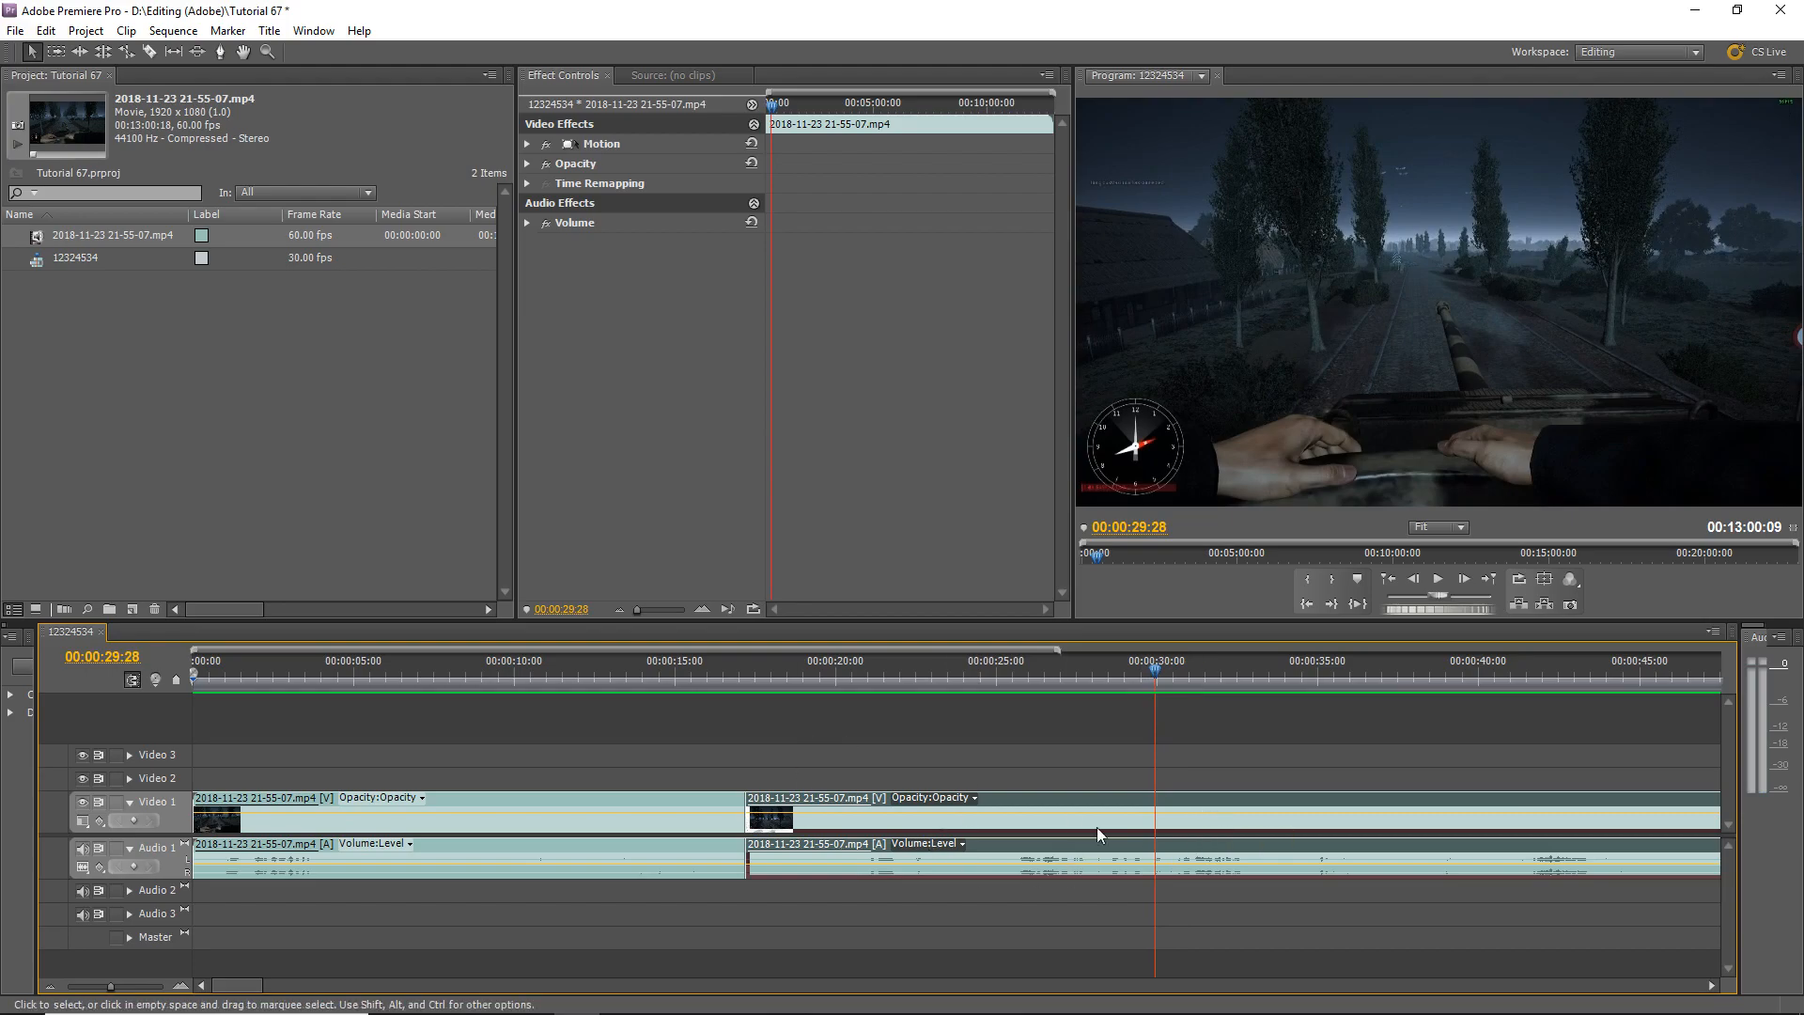
pyautogui.scroll(-8, 1485, 786)
pyautogui.scroll(-6, 1352, 909)
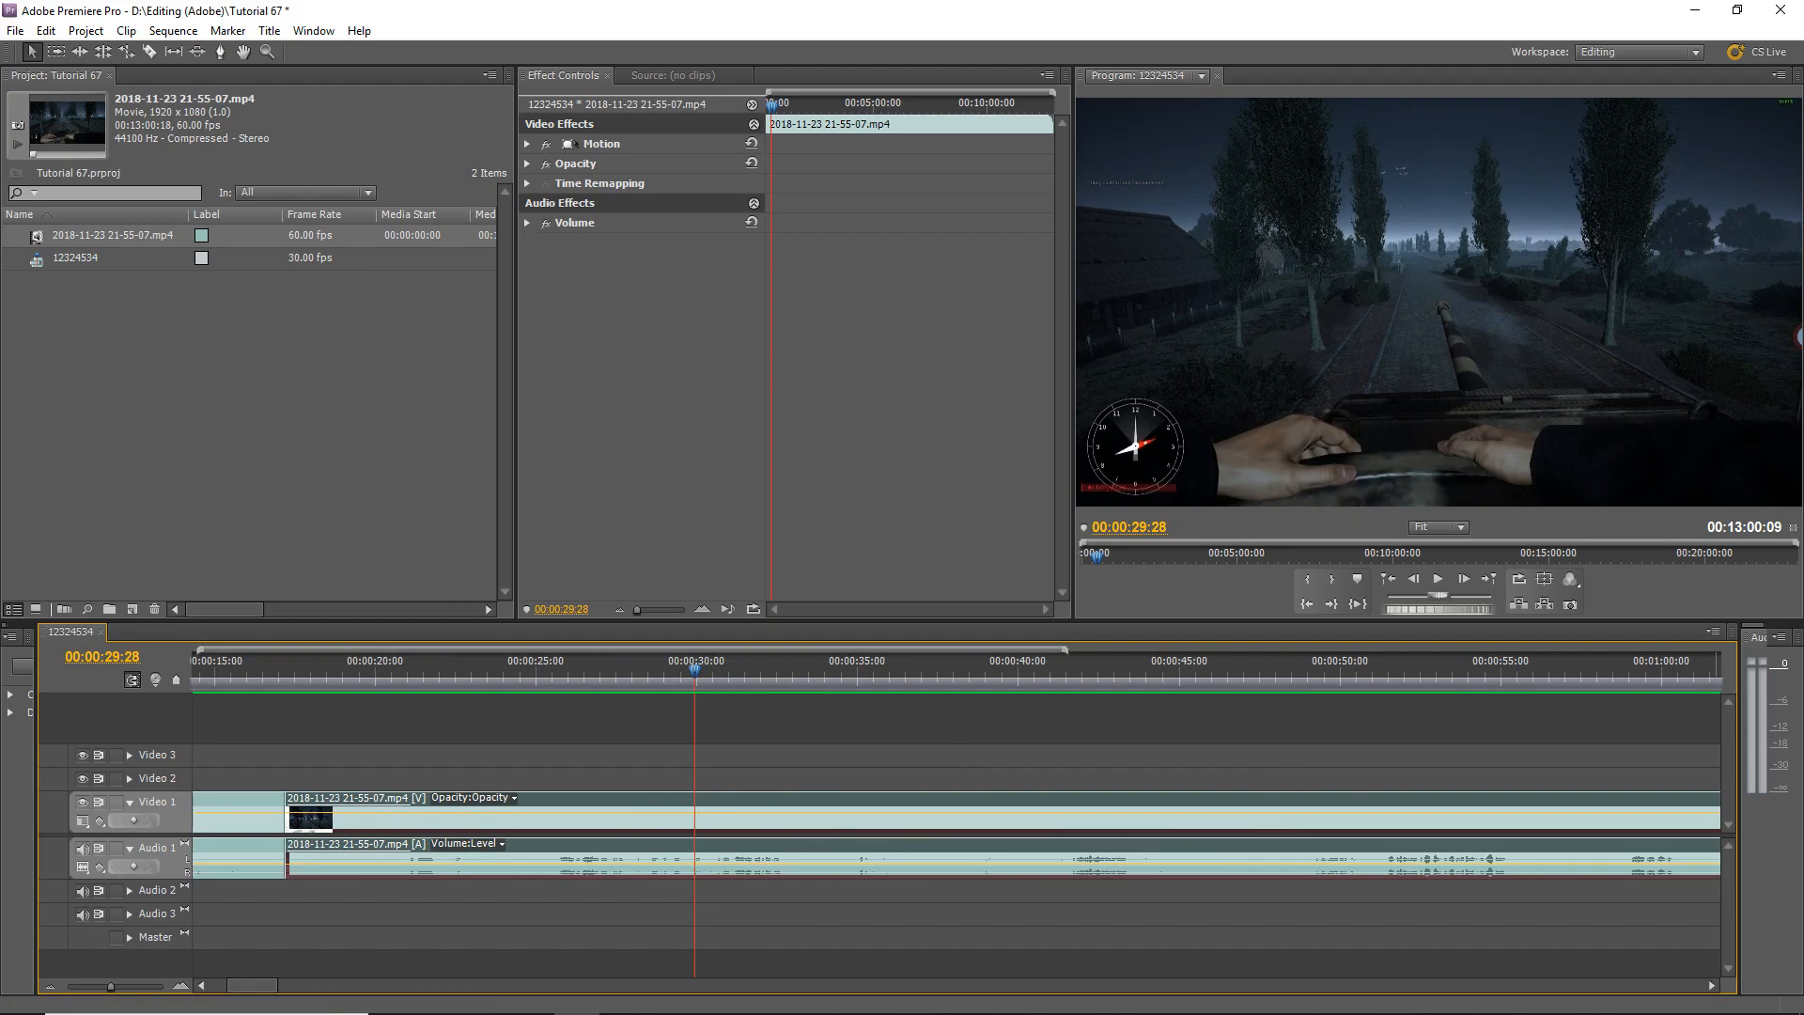
pyautogui.scroll(5, 1057, 836)
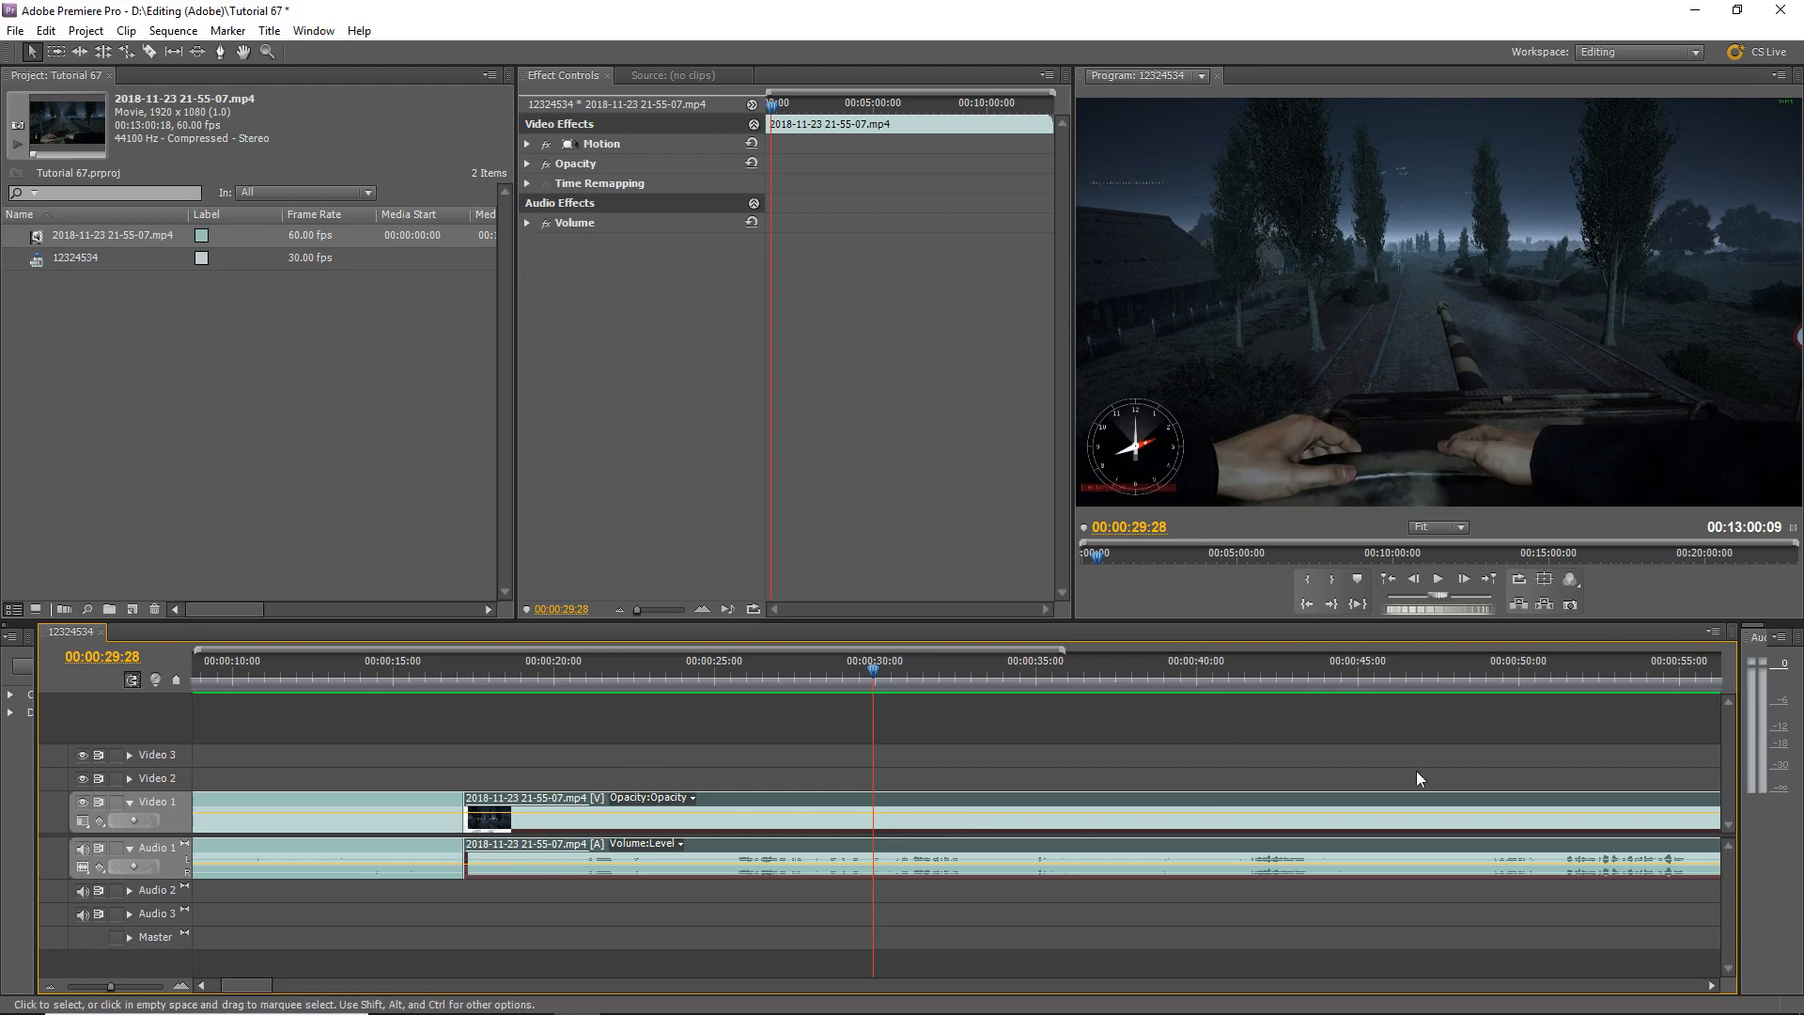
pyautogui.scroll(5, 940, 797)
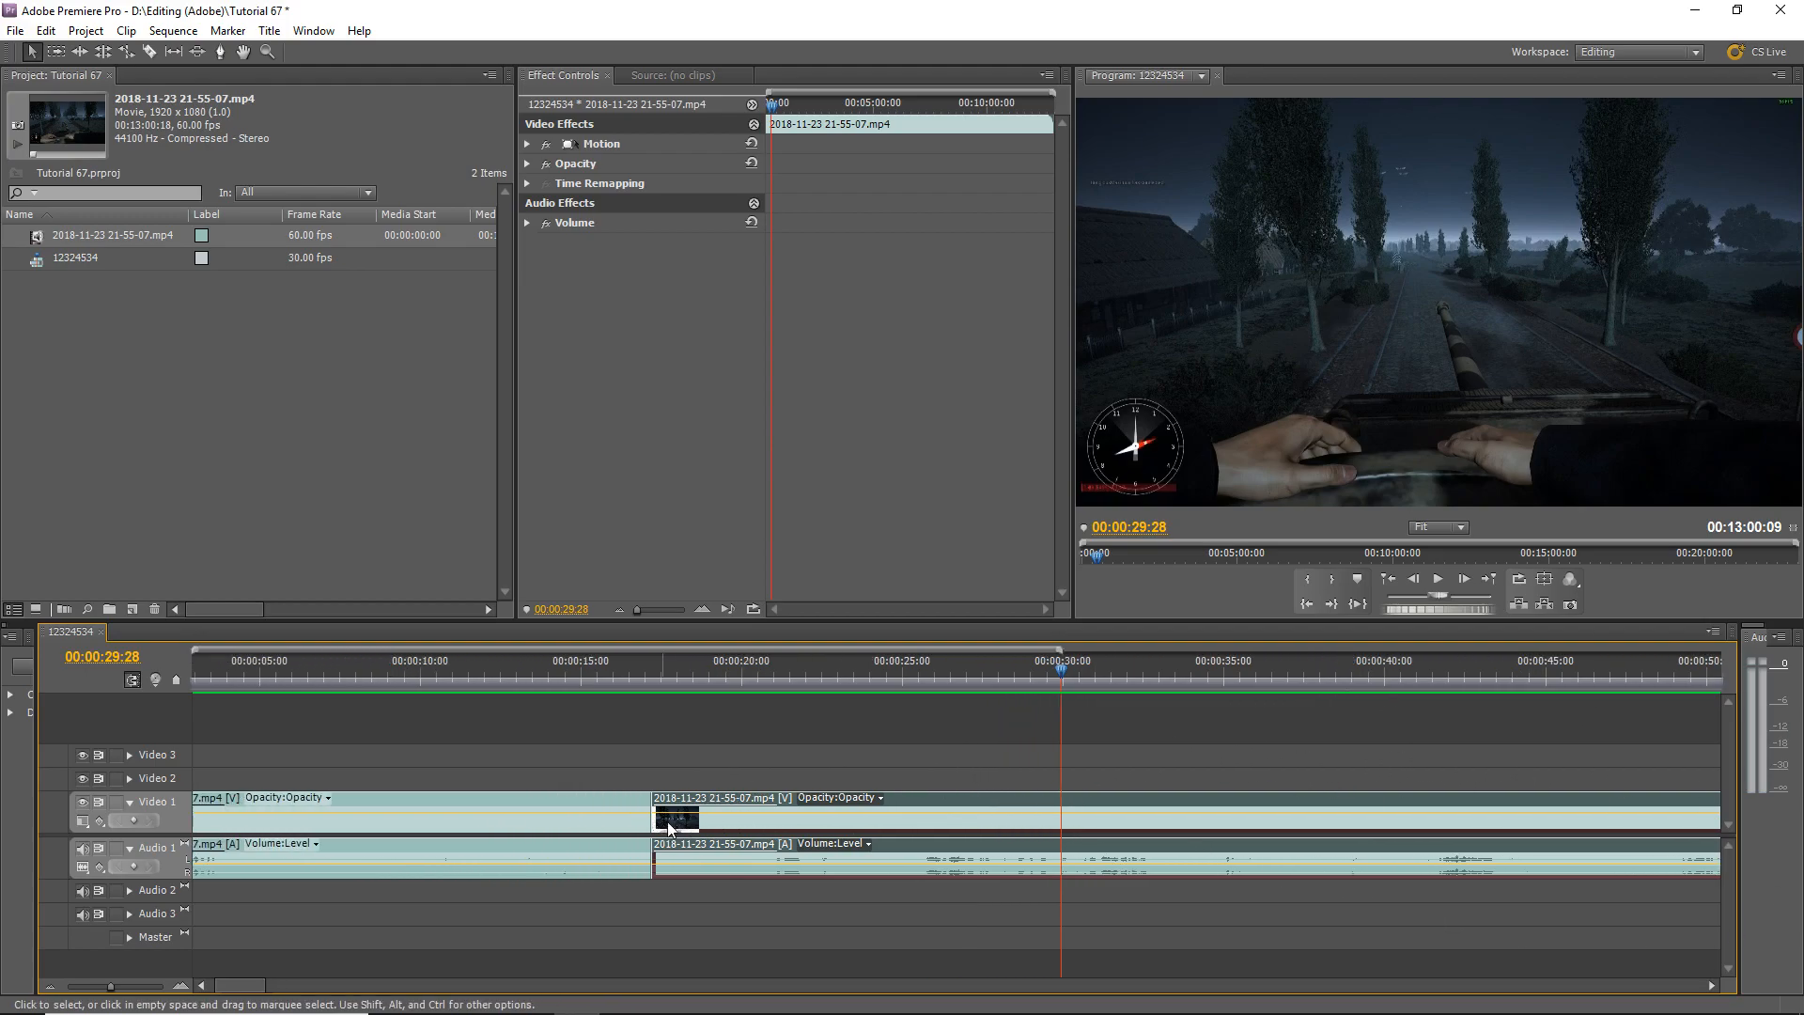
pyautogui.scroll(3, 770, 851)
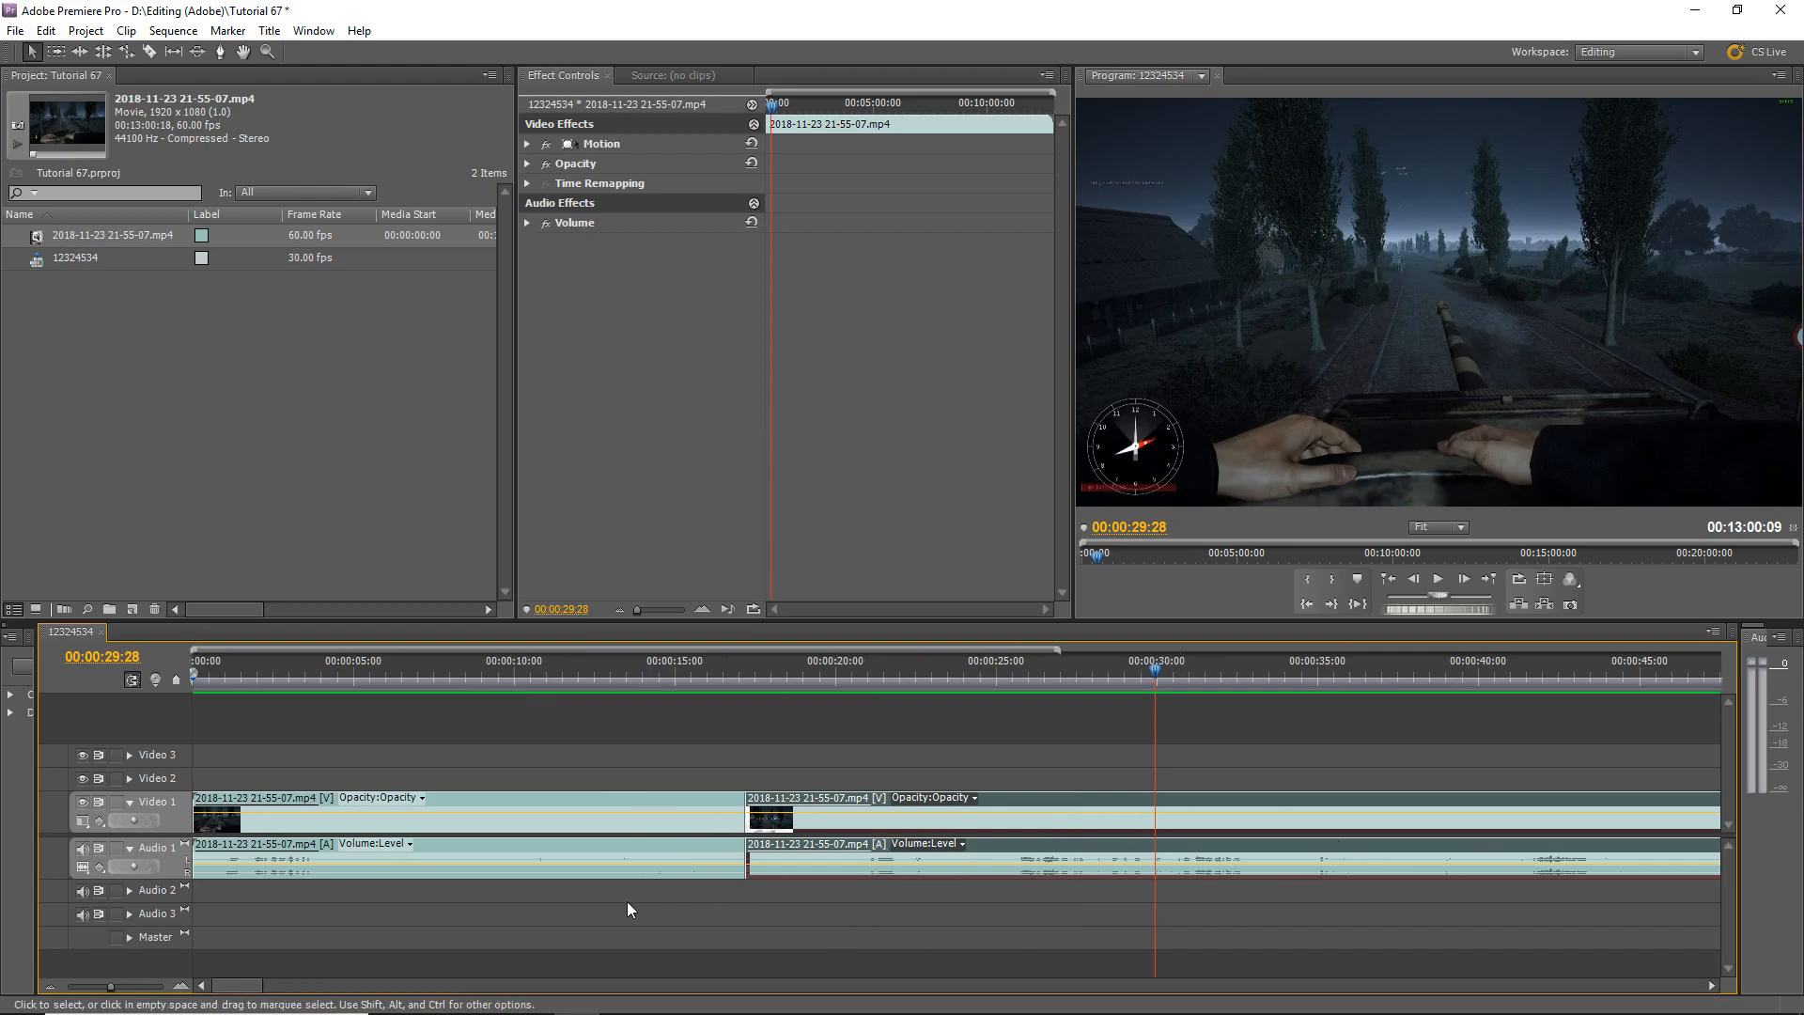
pyautogui.moveTo(111, 992); pyautogui.dragTo(162, 992)
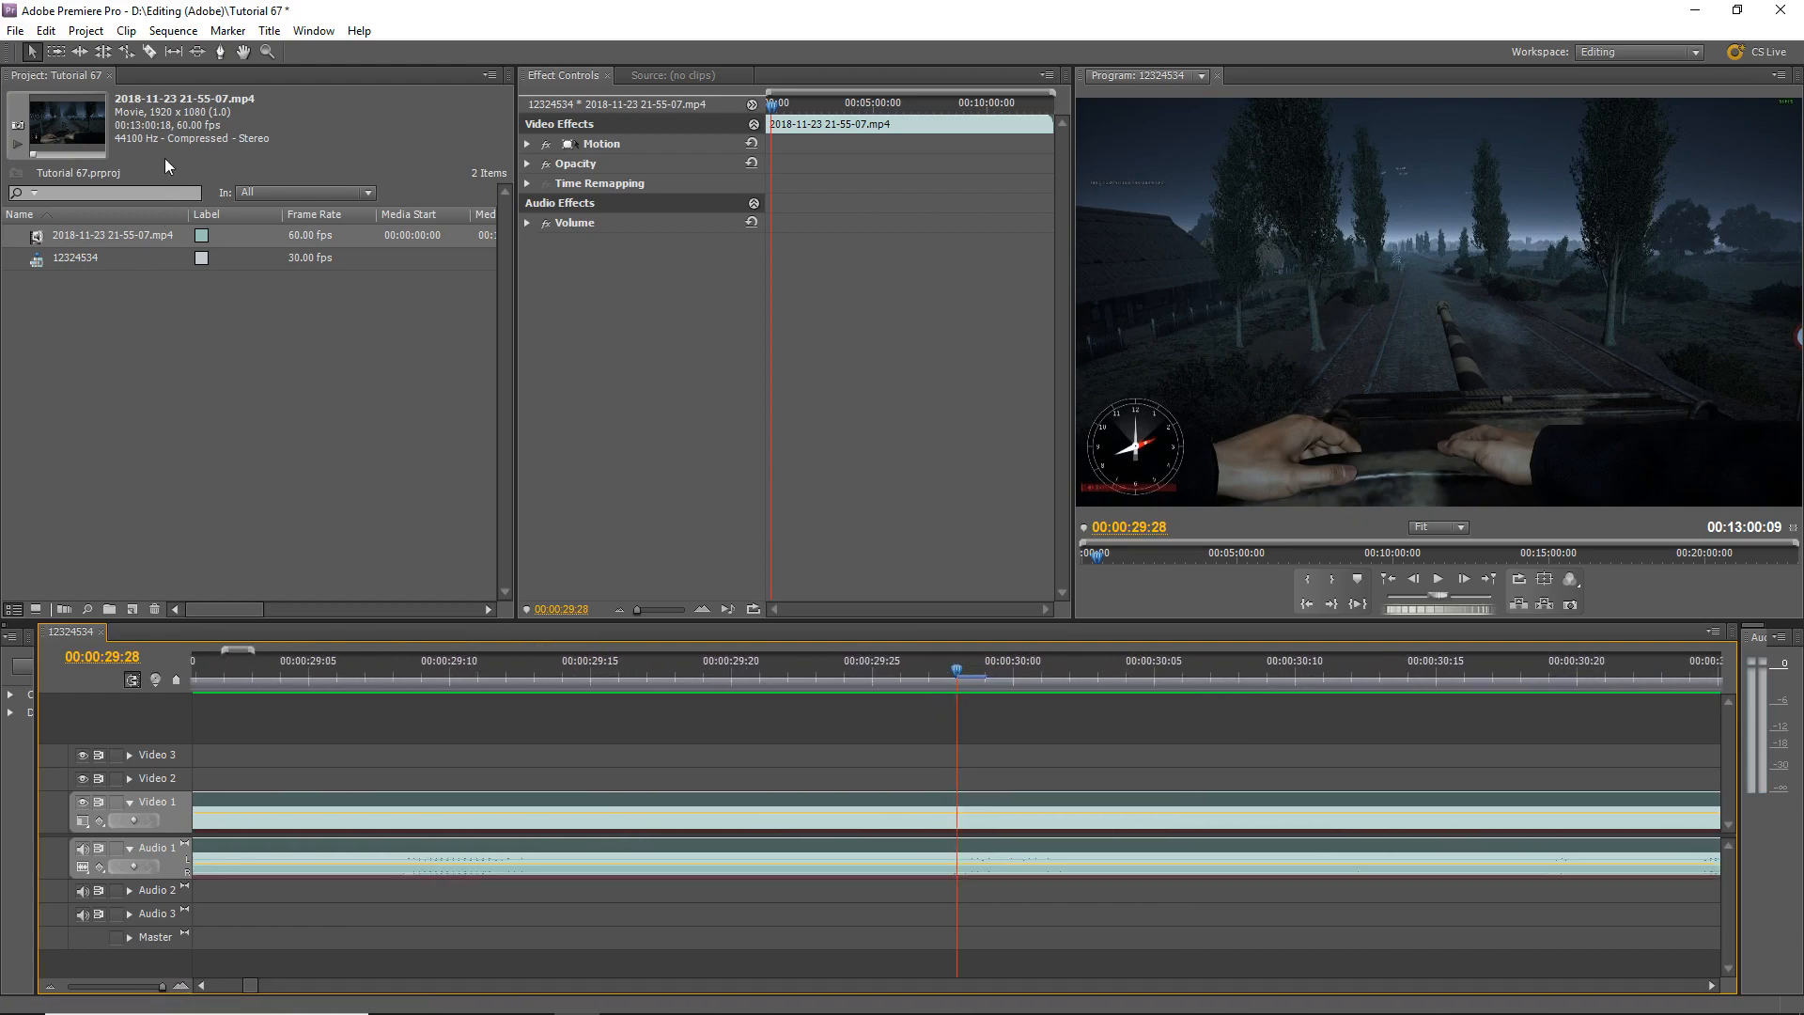
pyautogui.click(151, 52)
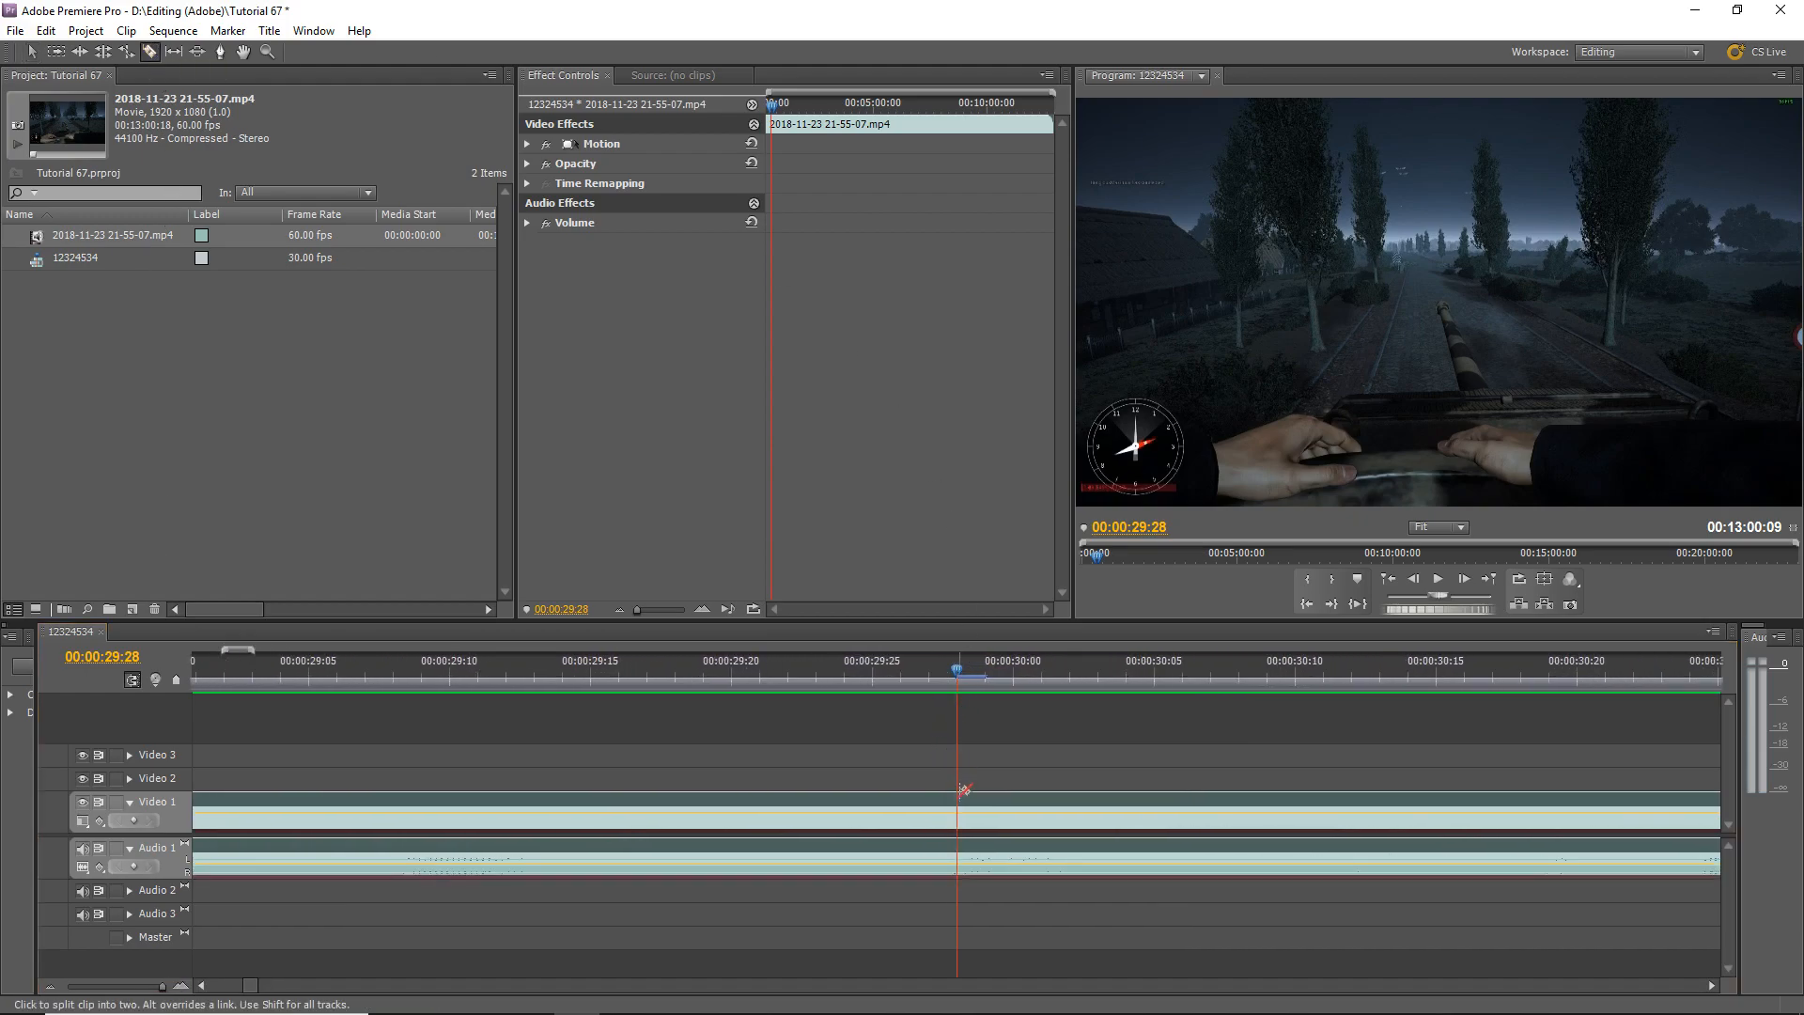
pyautogui.click(958, 804)
pyautogui.click(33, 53)
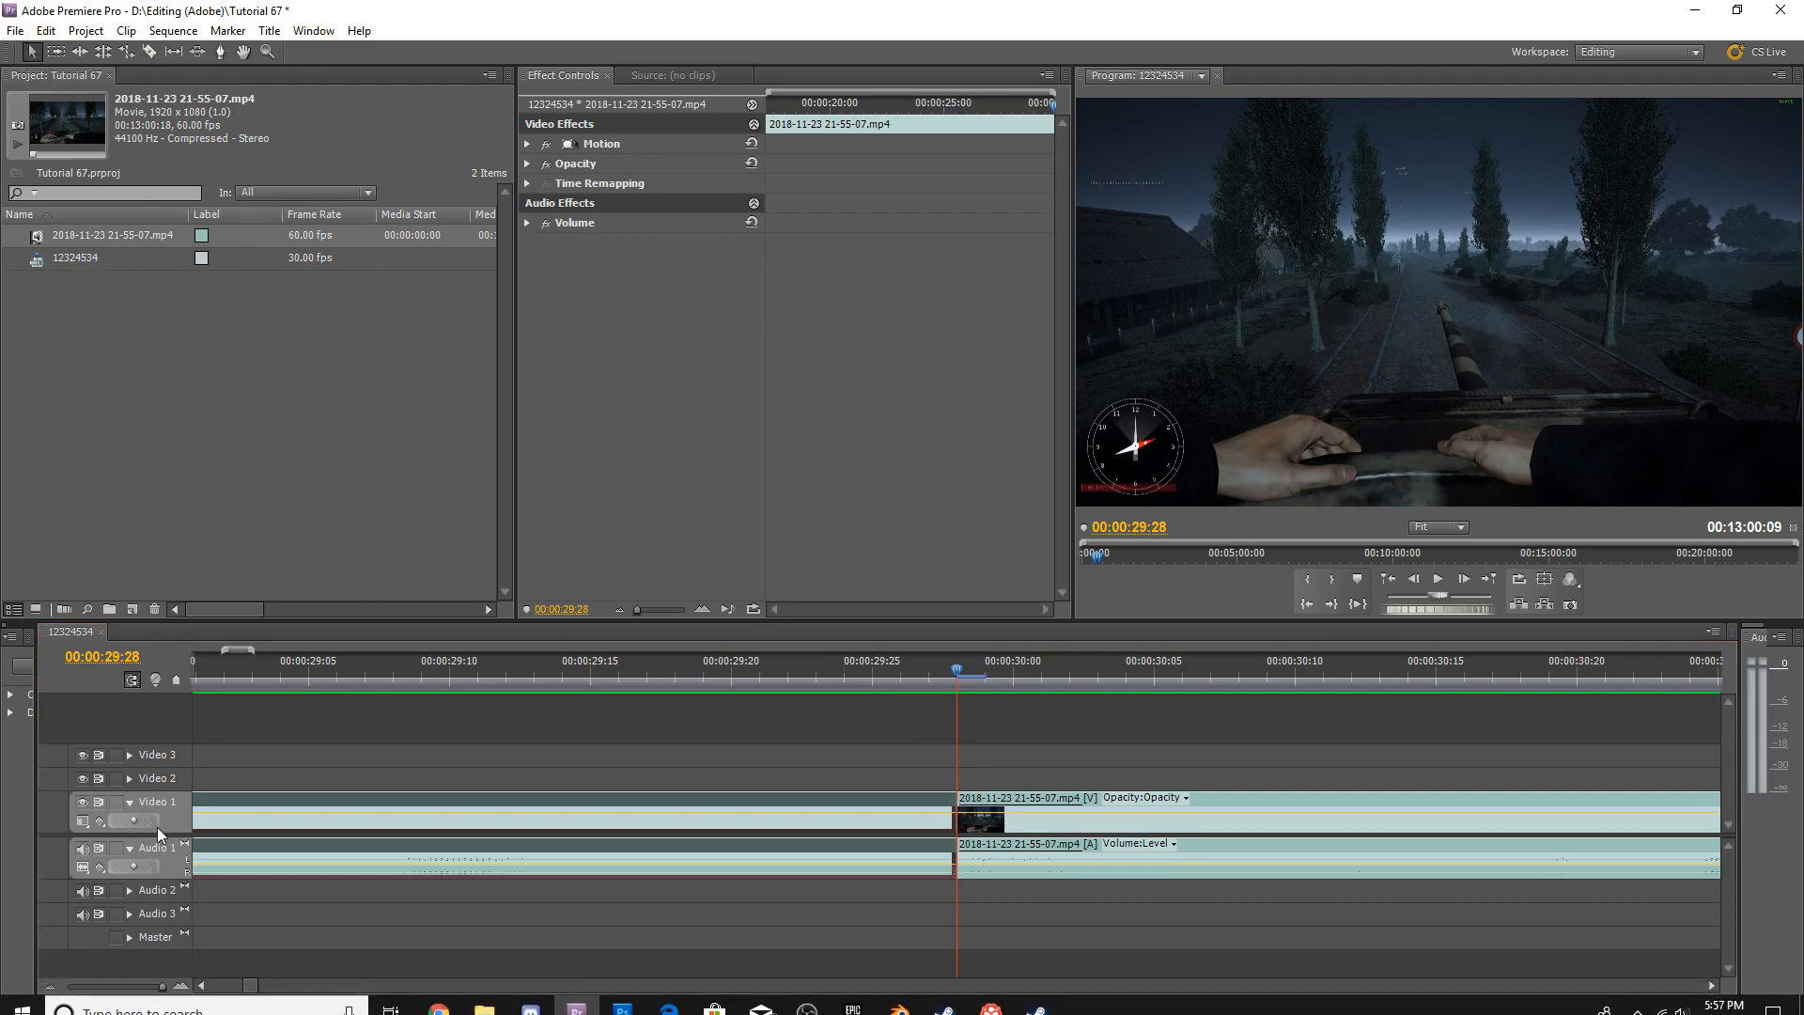
pyautogui.moveTo(162, 986); pyautogui.dragTo(112, 980)
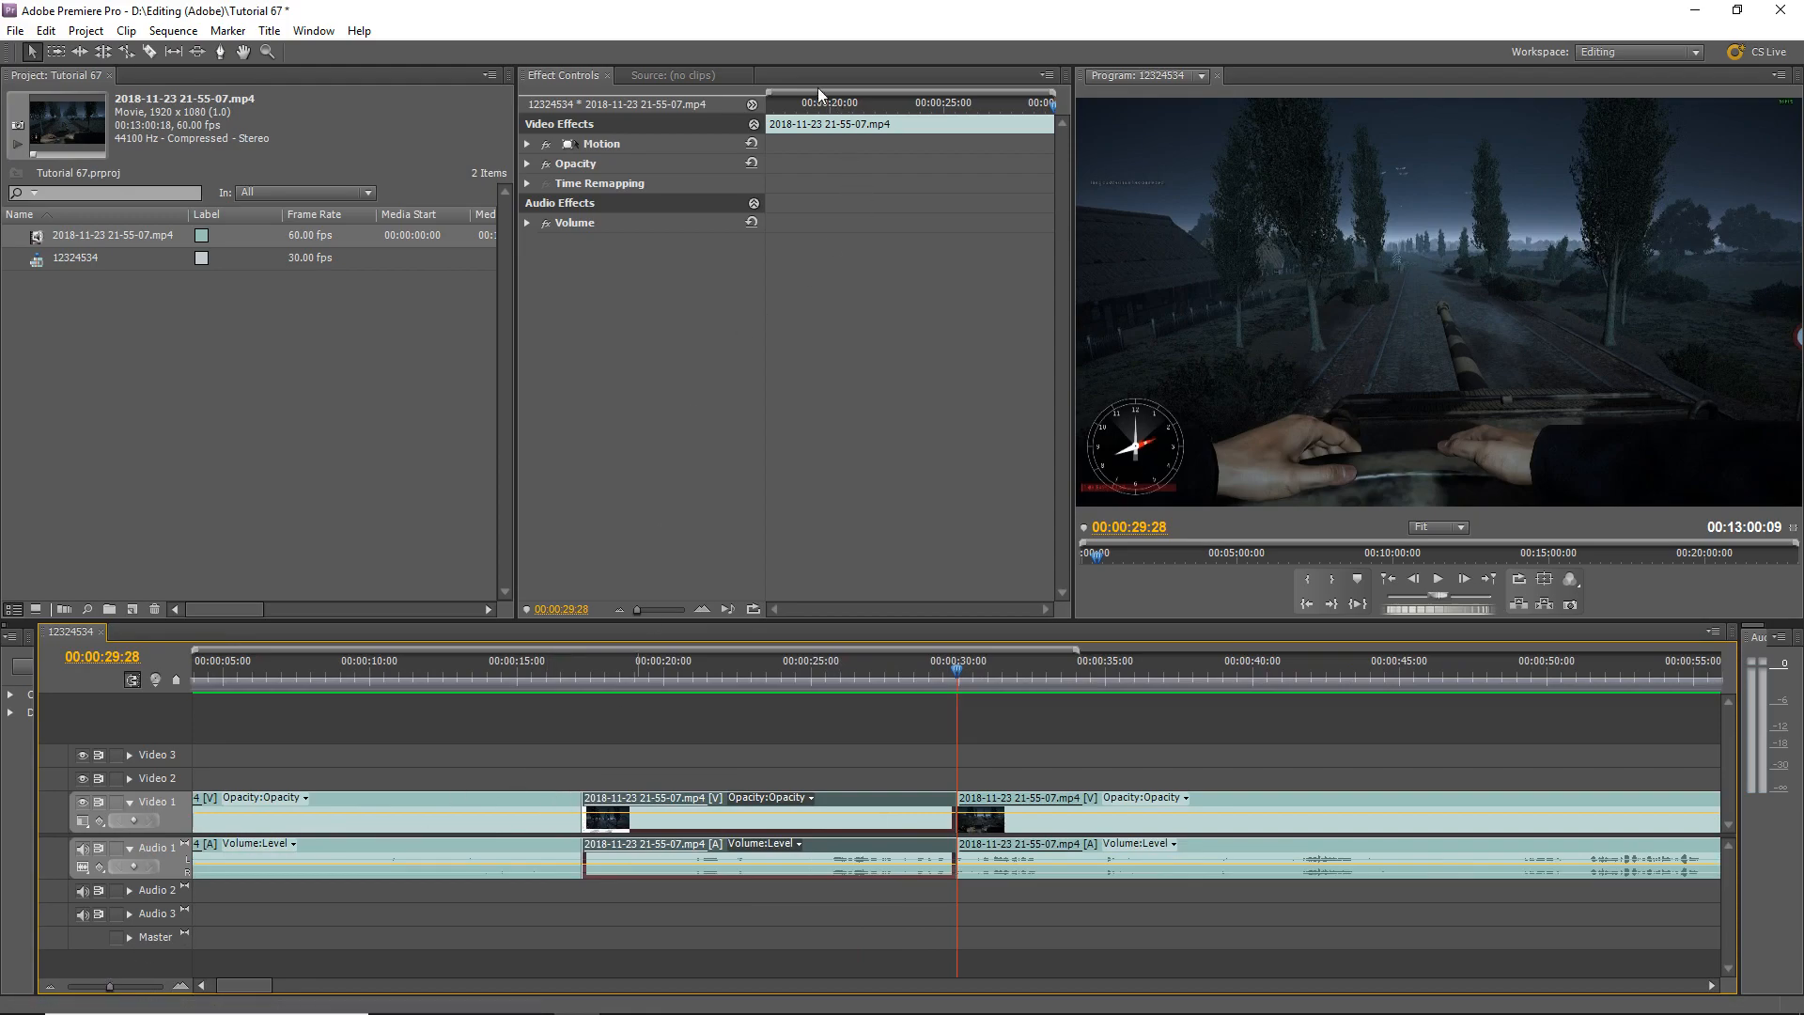
# Select the three segments on Video 1 in turn to check that each is a separate clip
pyautogui.click(527, 798)
pyautogui.click(859, 803)
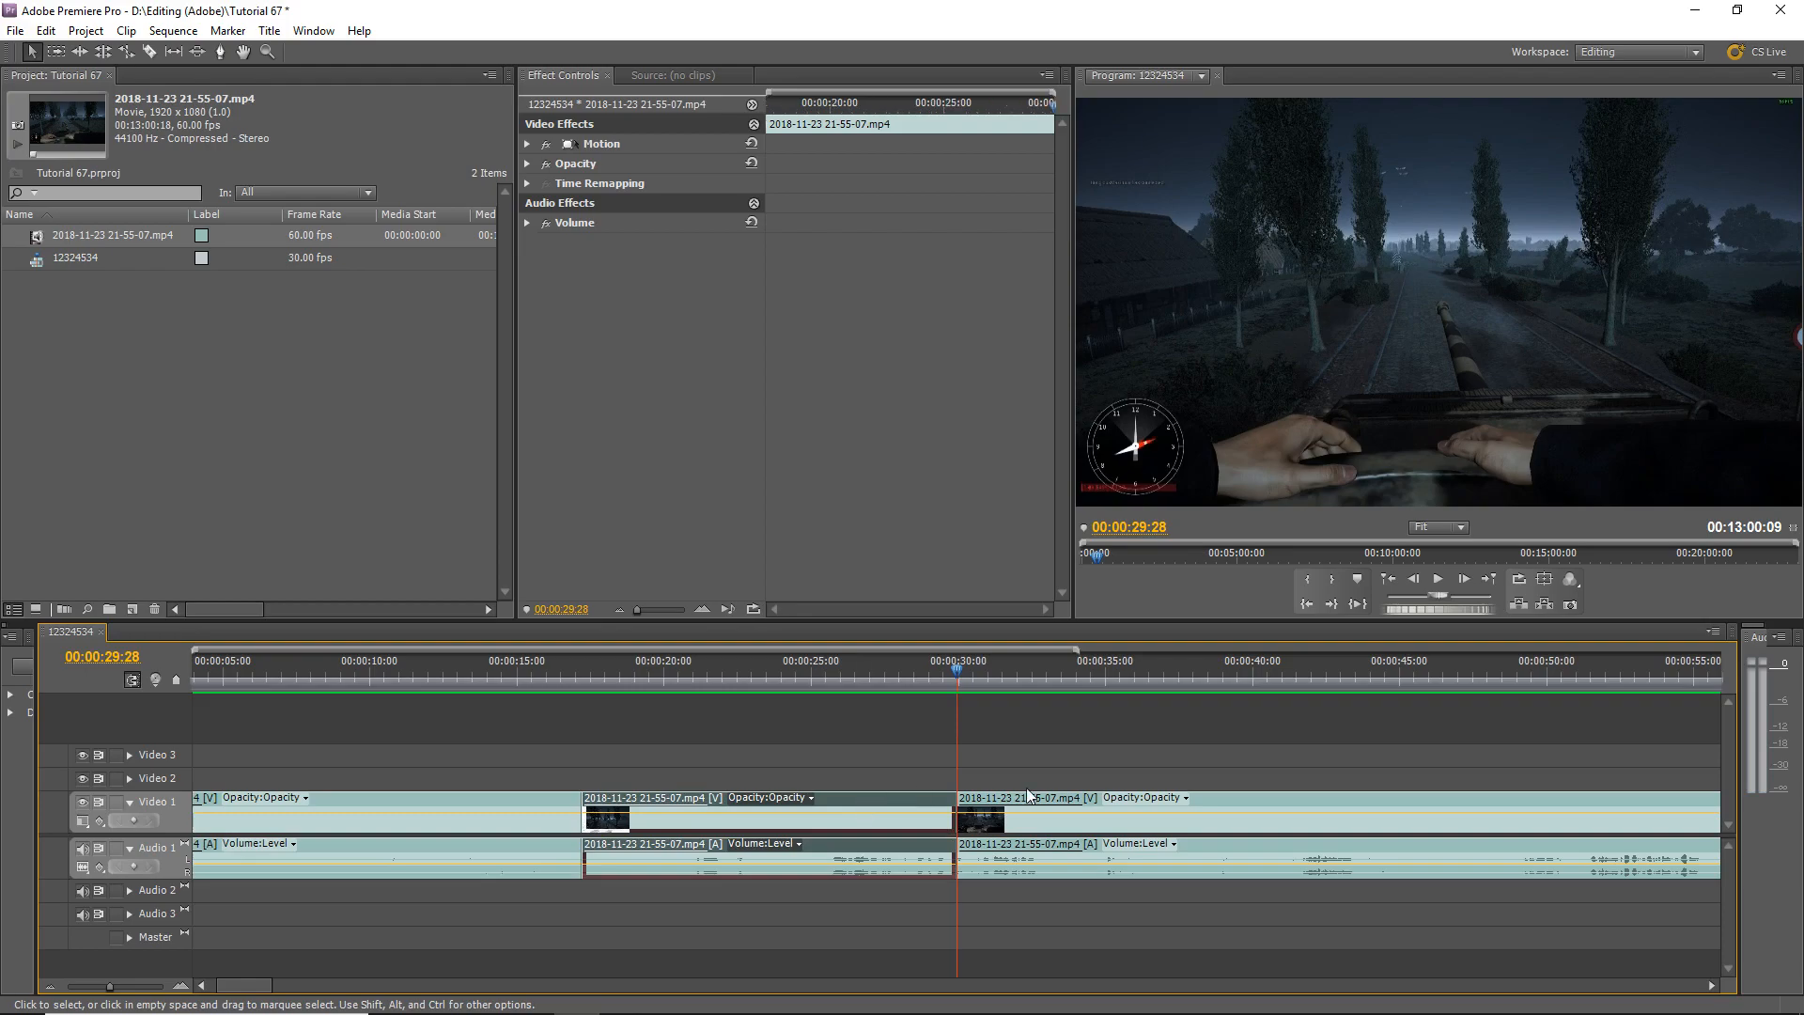
pyautogui.click(1221, 804)
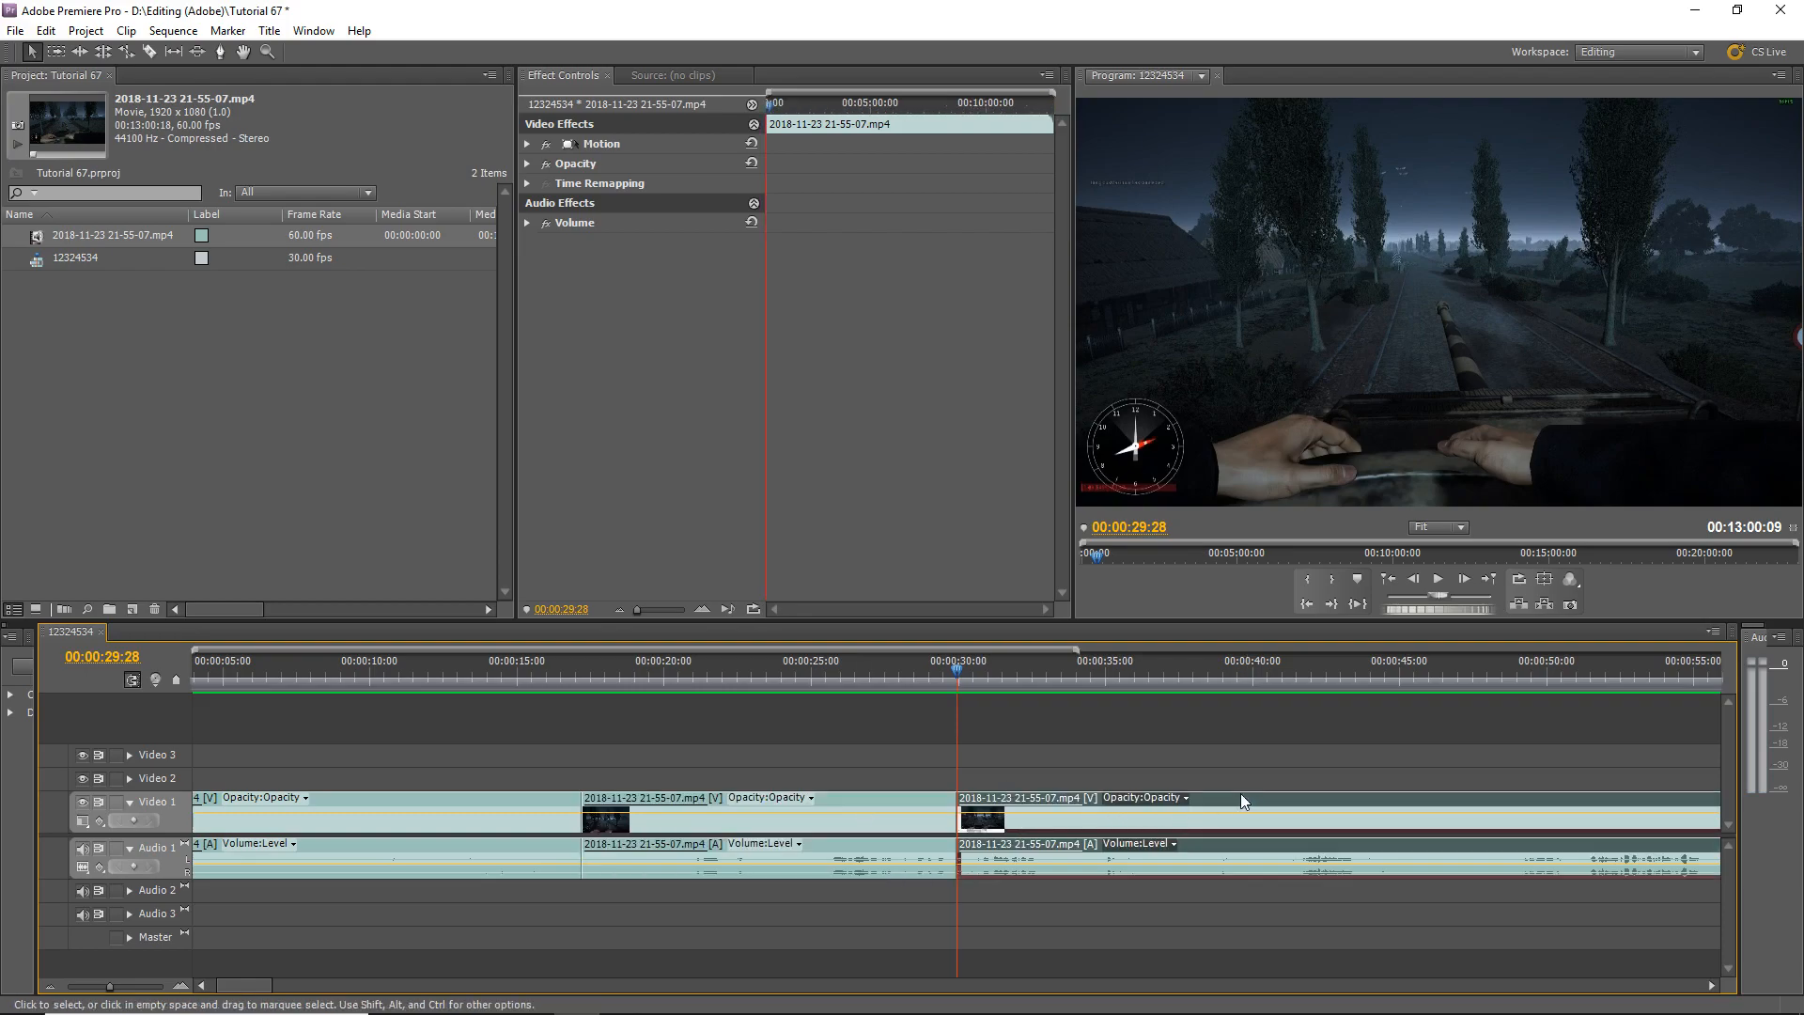
pyautogui.click(499, 797)
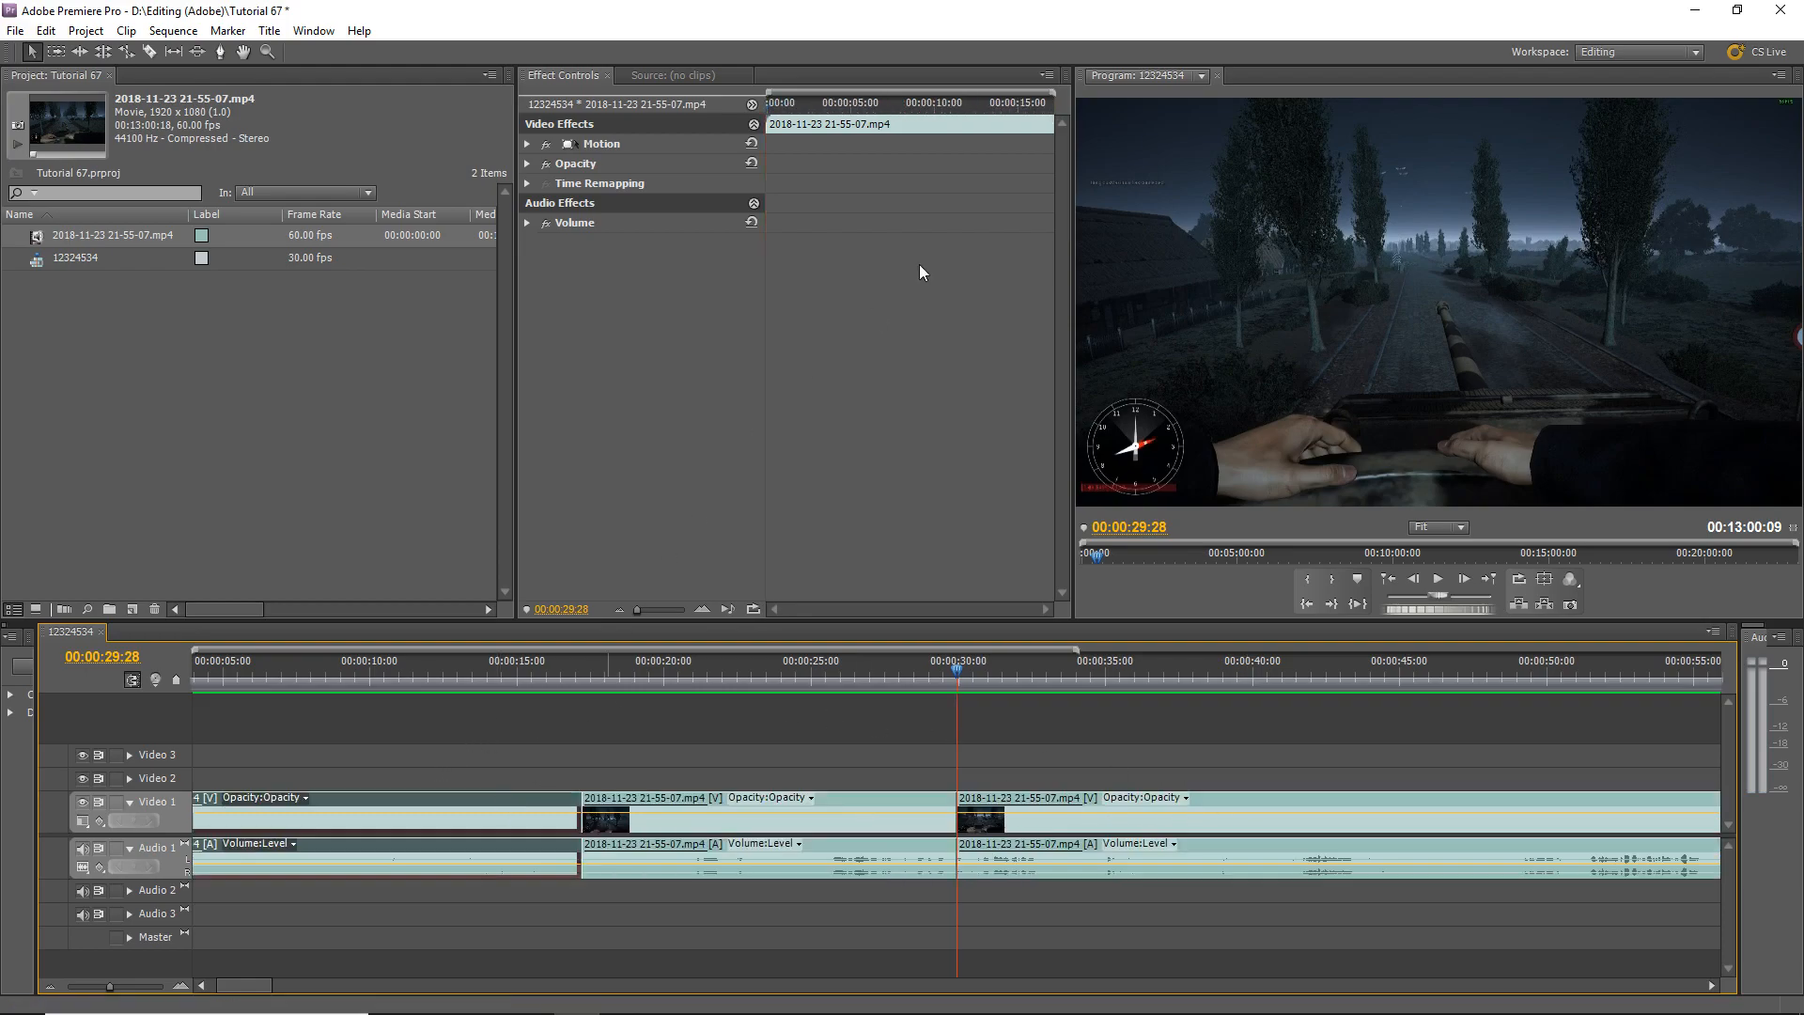
pyautogui.click(860, 798)
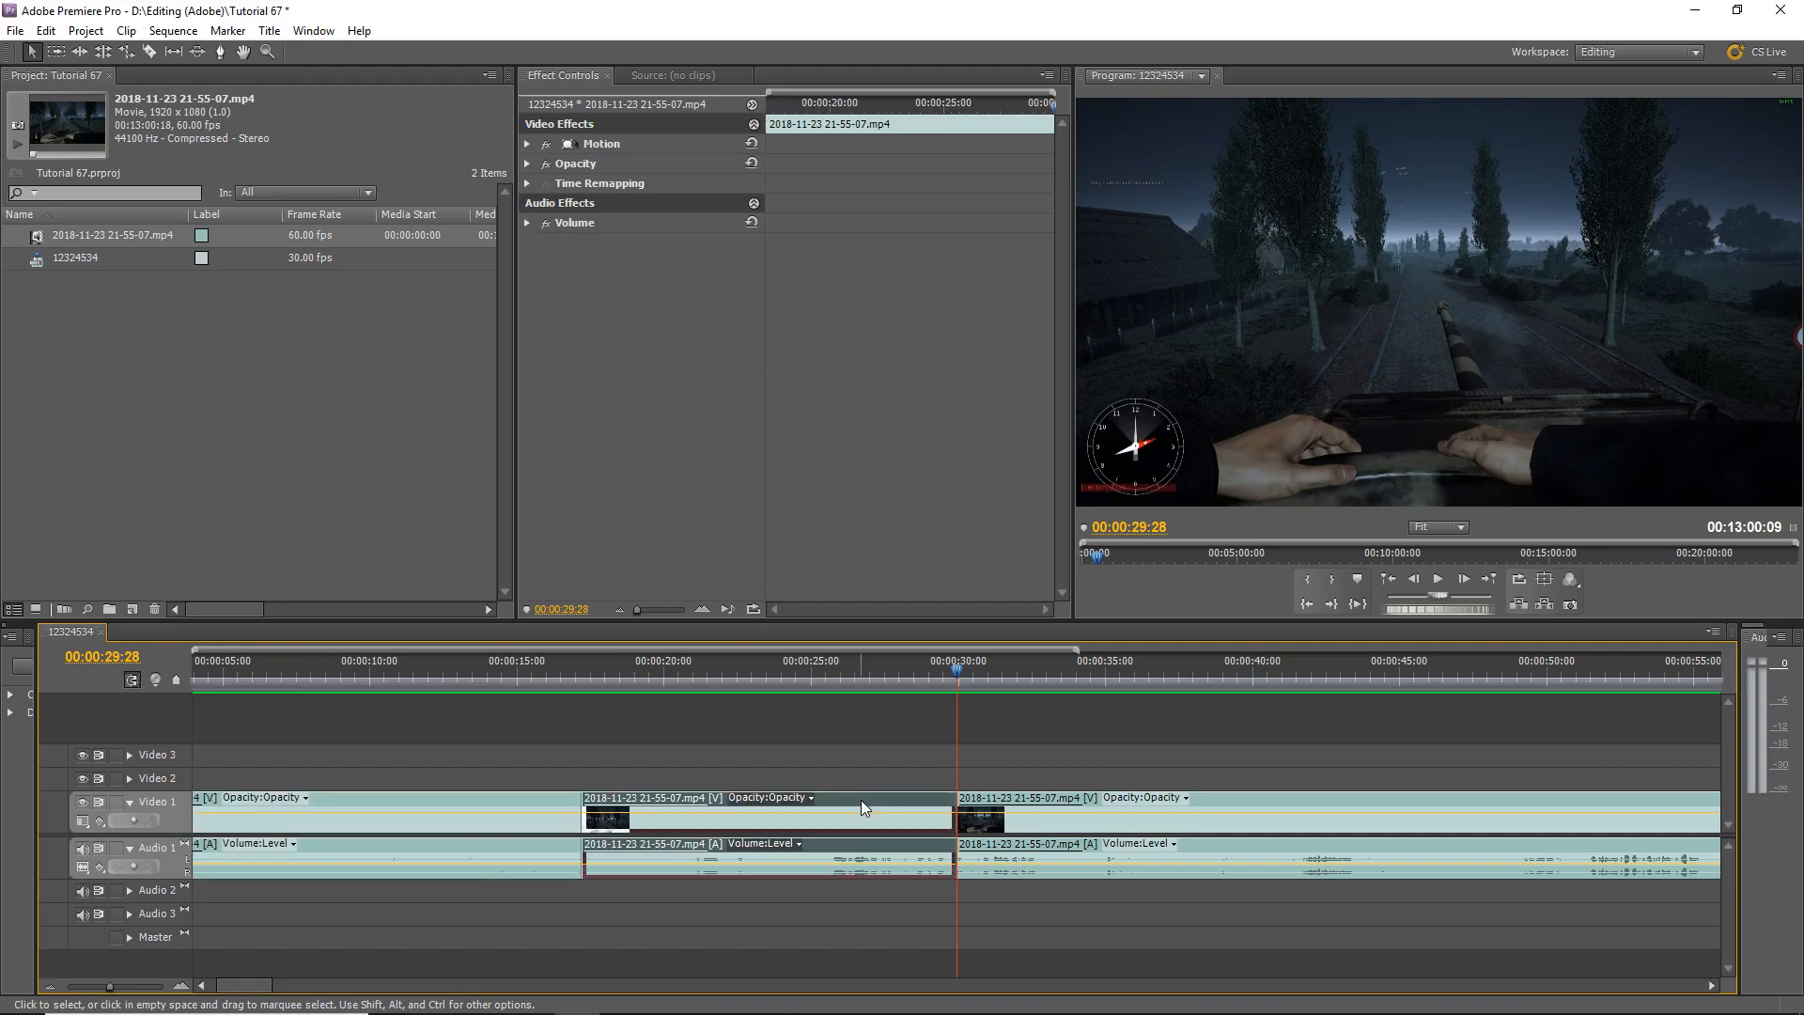
pyautogui.click(499, 820)
pyautogui.click(1238, 798)
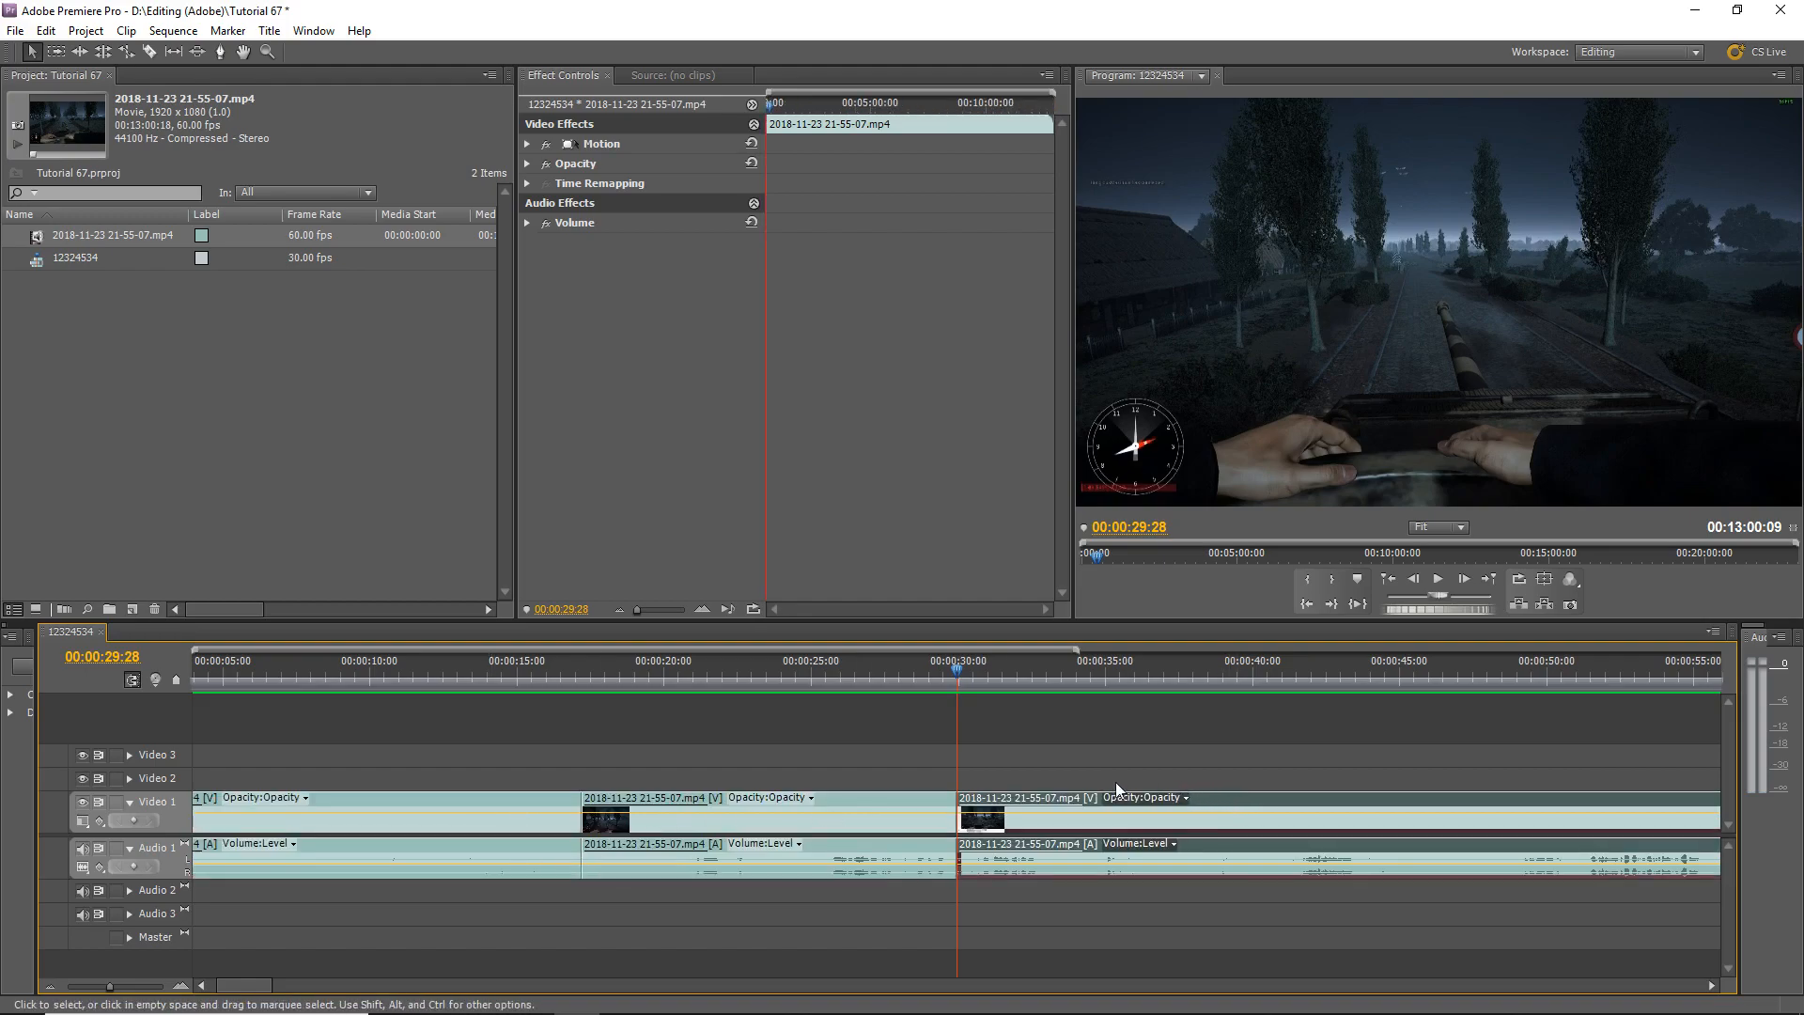
pyautogui.click(863, 795)
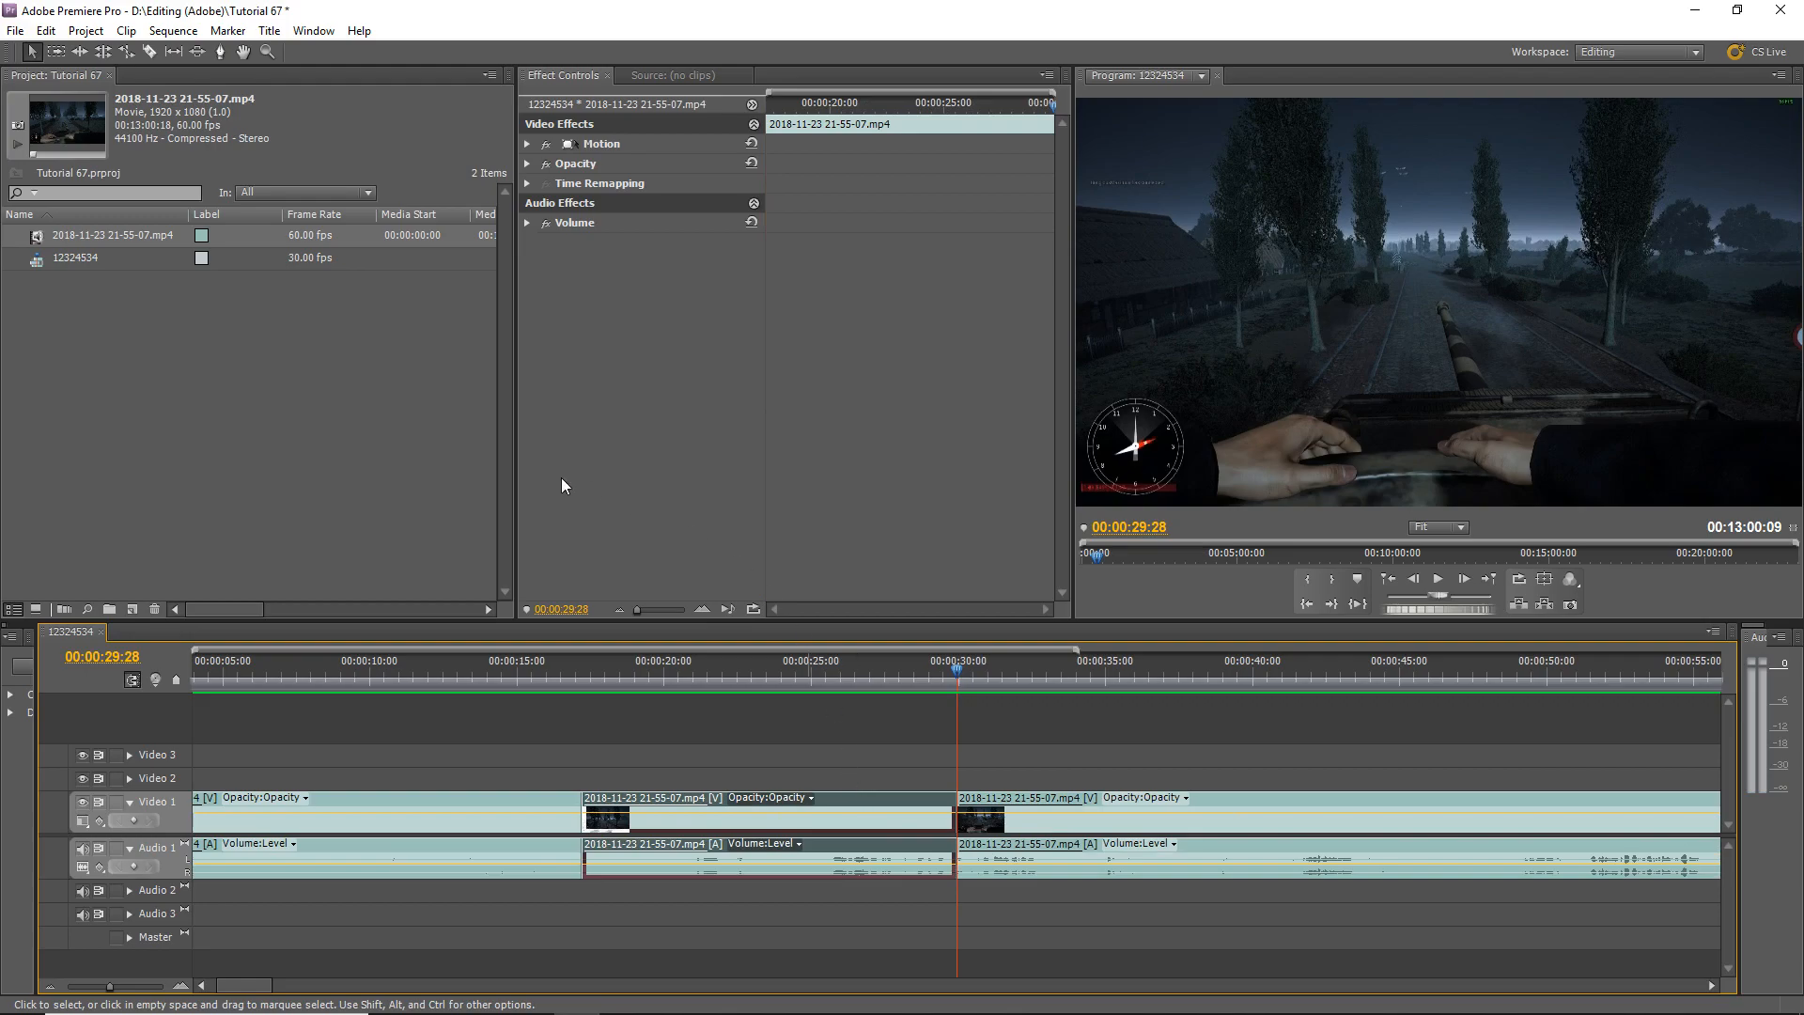
pyautogui.click(474, 799)
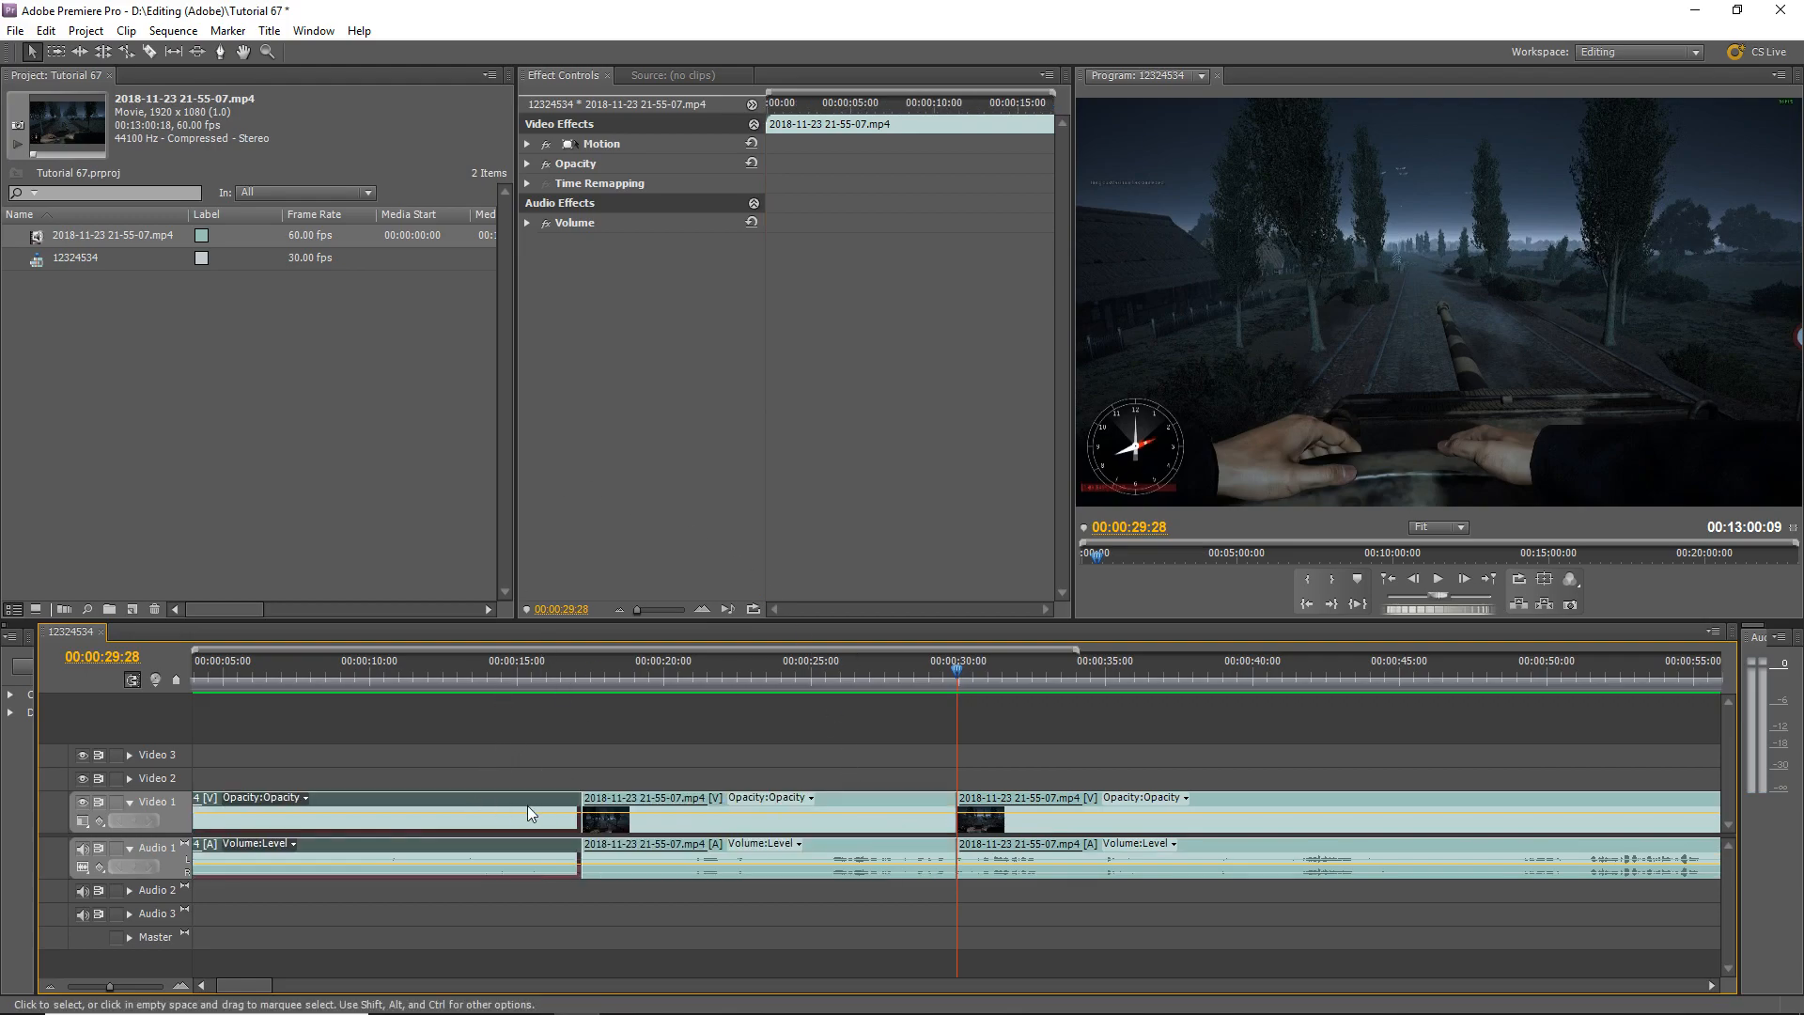
# Alternate the selection between the first, middle and last segments on Video 1 to compare where each one begins and ends
pyautogui.click(851, 797)
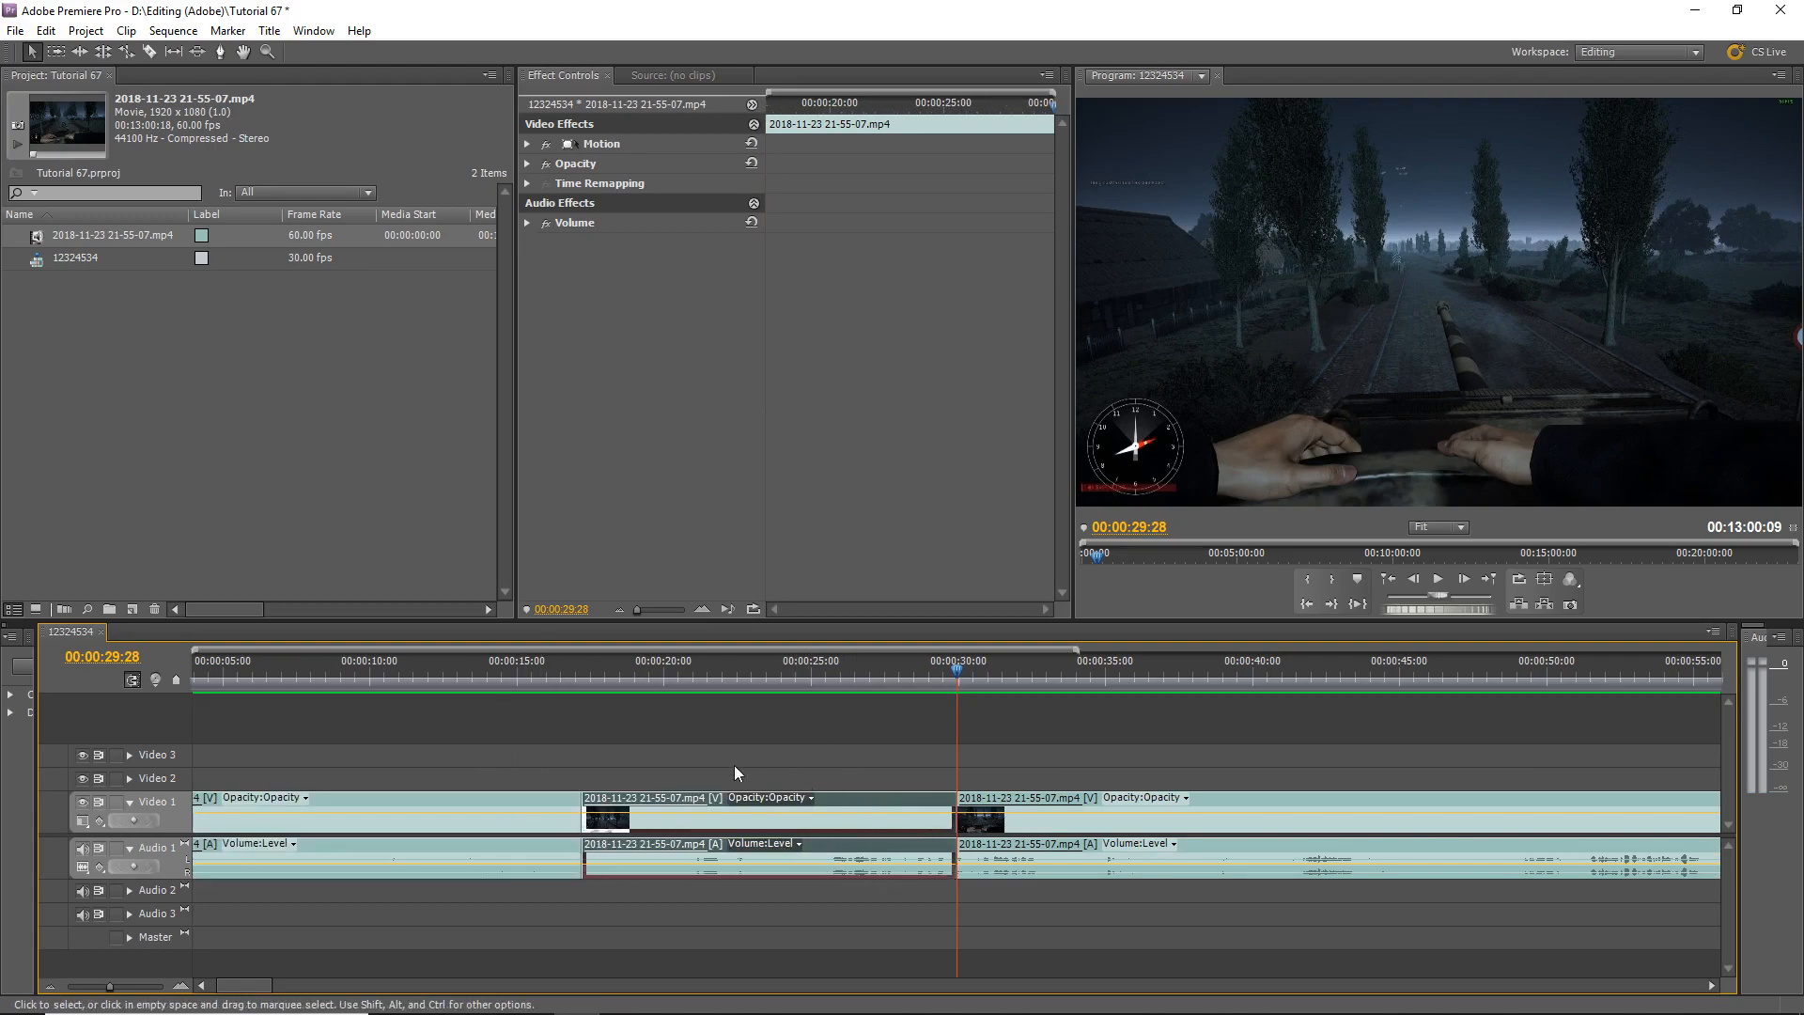
pyautogui.click(511, 798)
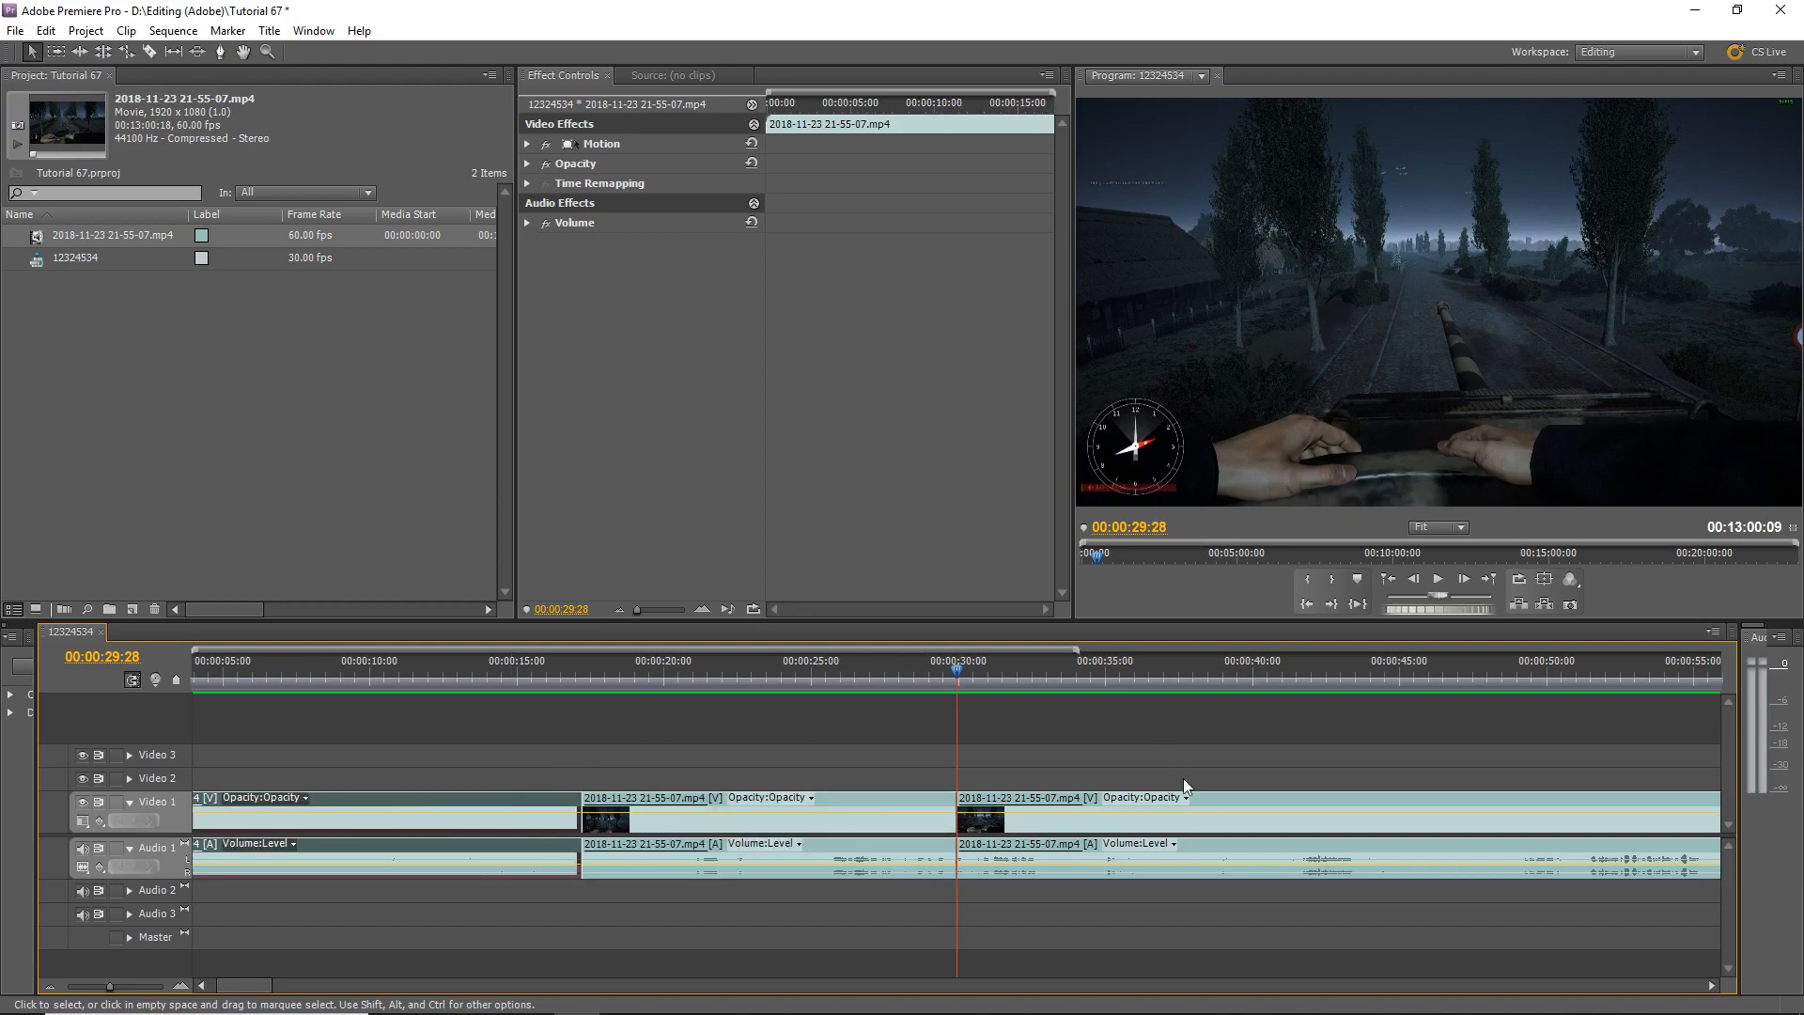
pyautogui.click(1226, 806)
pyautogui.click(637, 799)
pyautogui.click(1293, 798)
pyautogui.scroll(3, 285, 777)
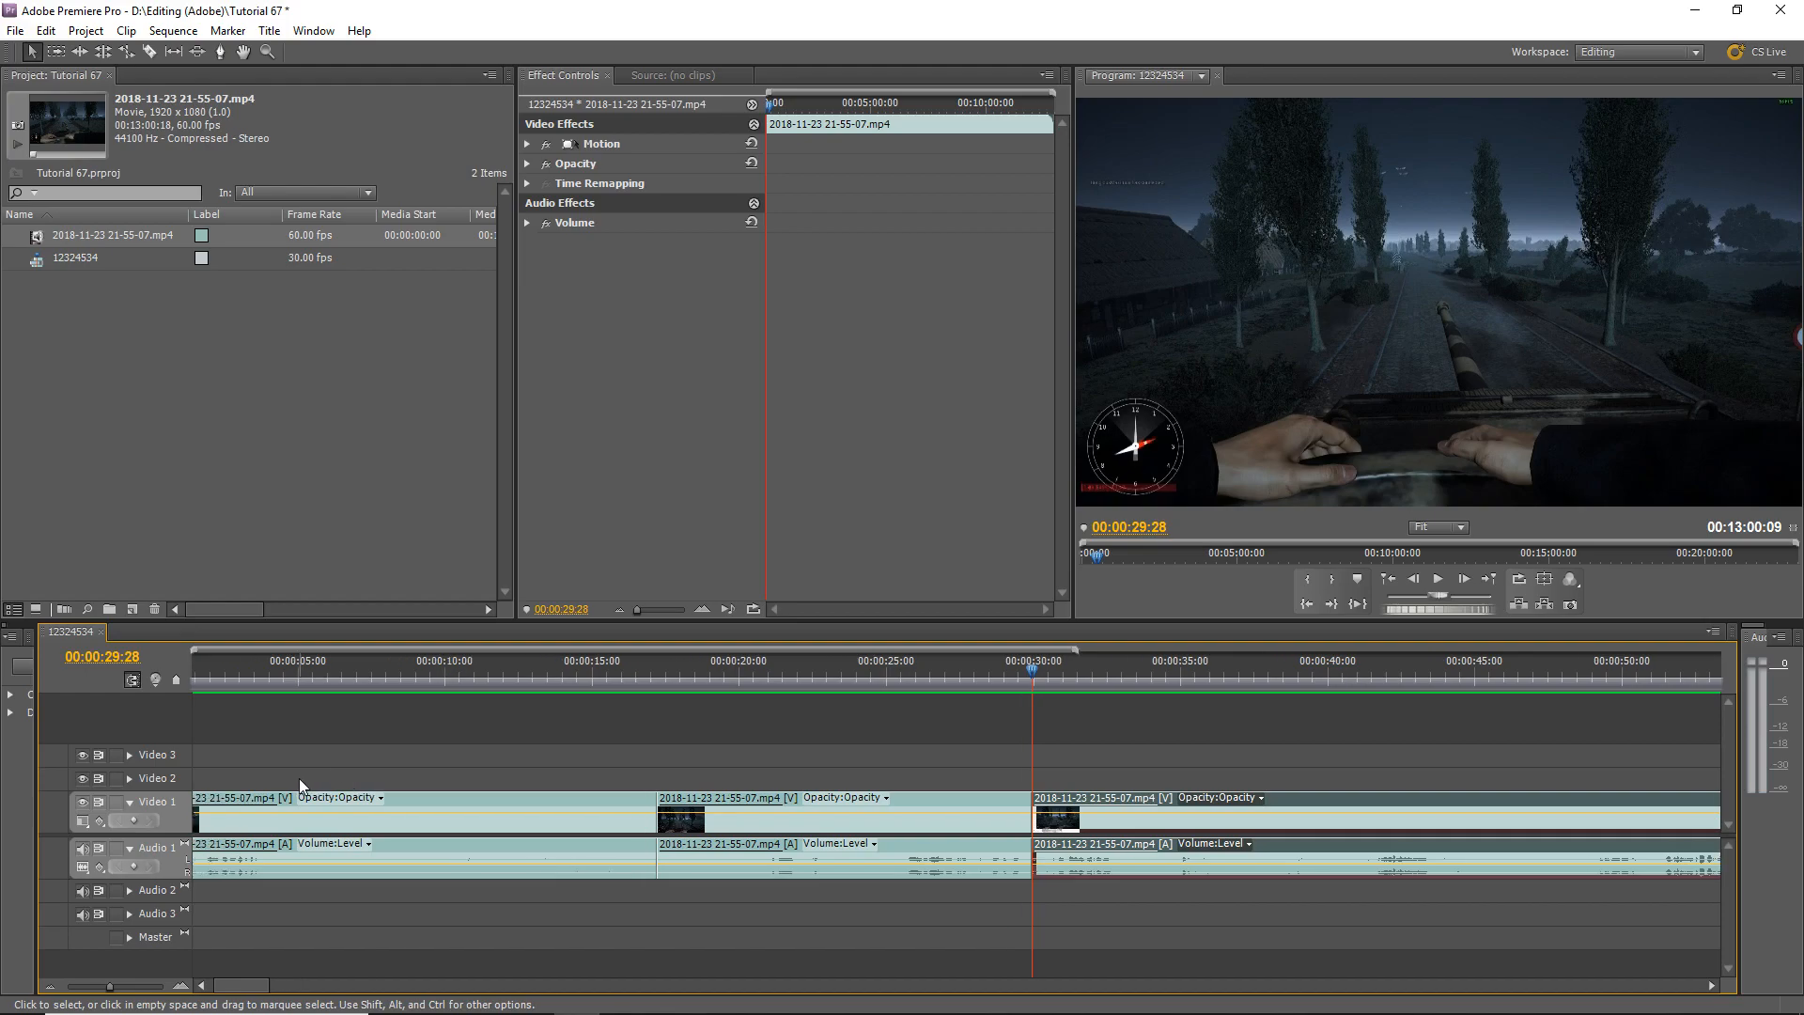
pyautogui.click(507, 808)
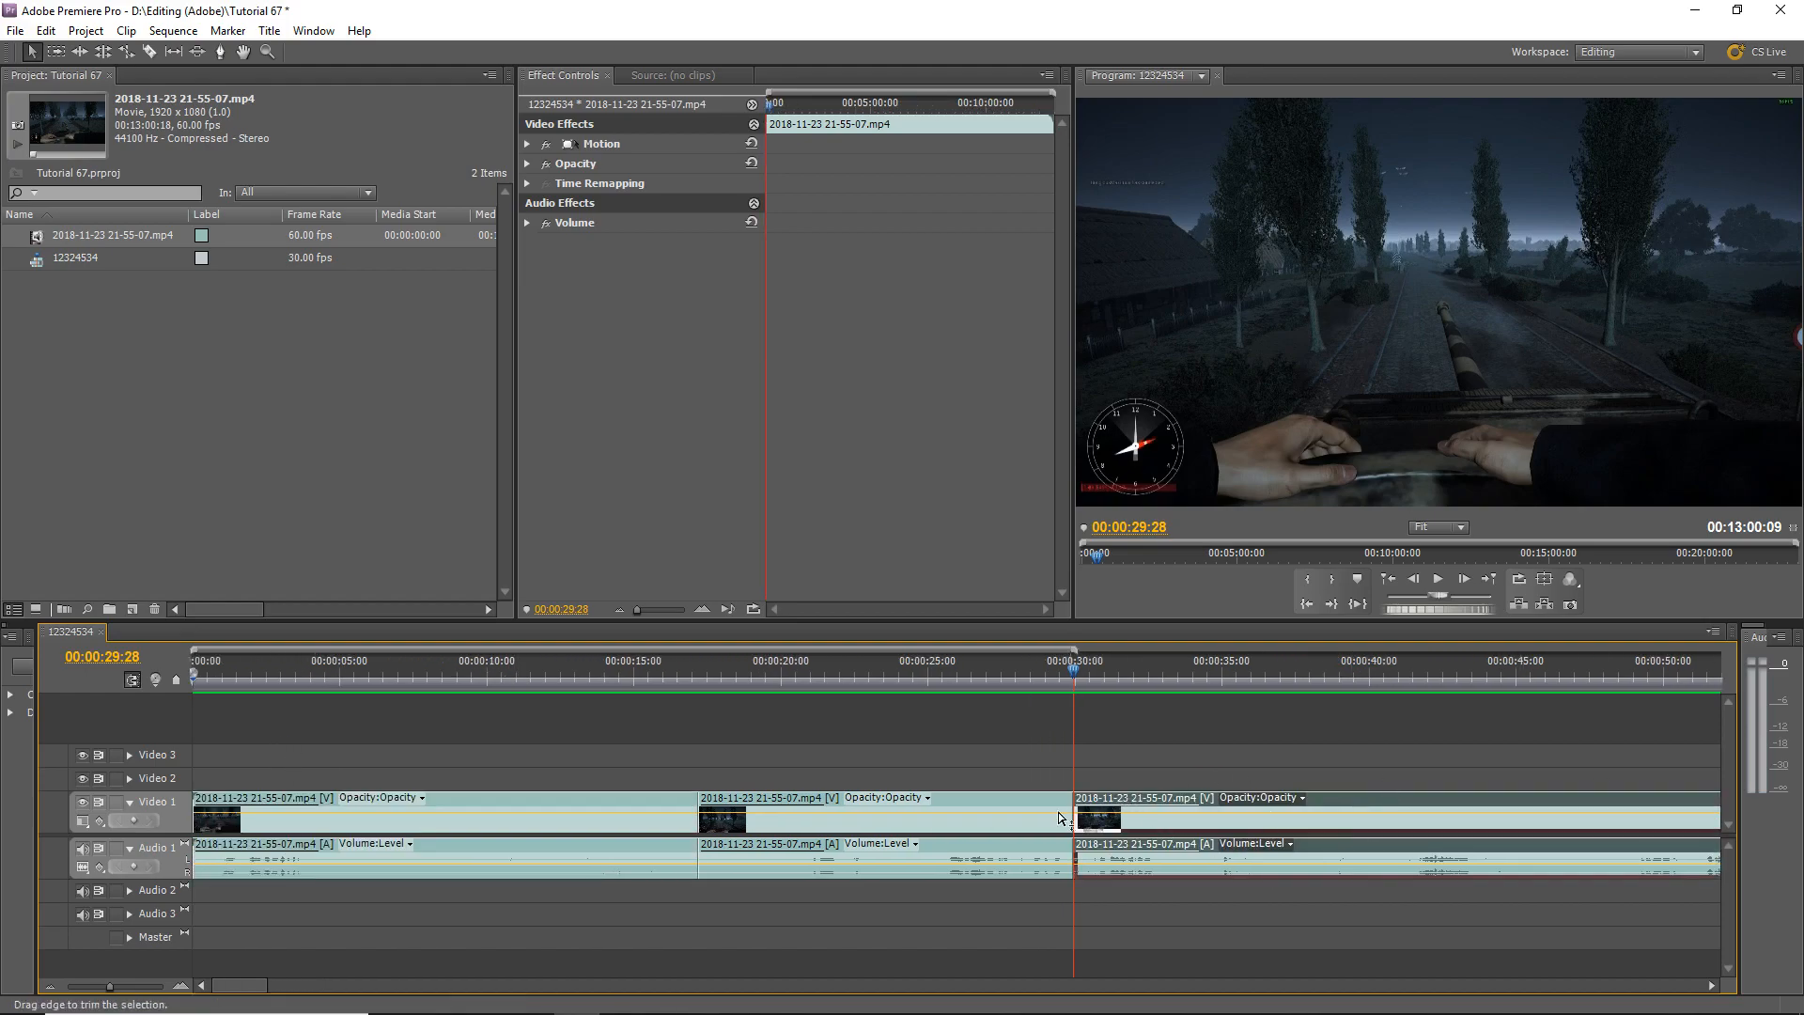
# Delete the middle segment and move the last segment earlier to close the gap directly after the first segment
pyautogui.click(996, 798)
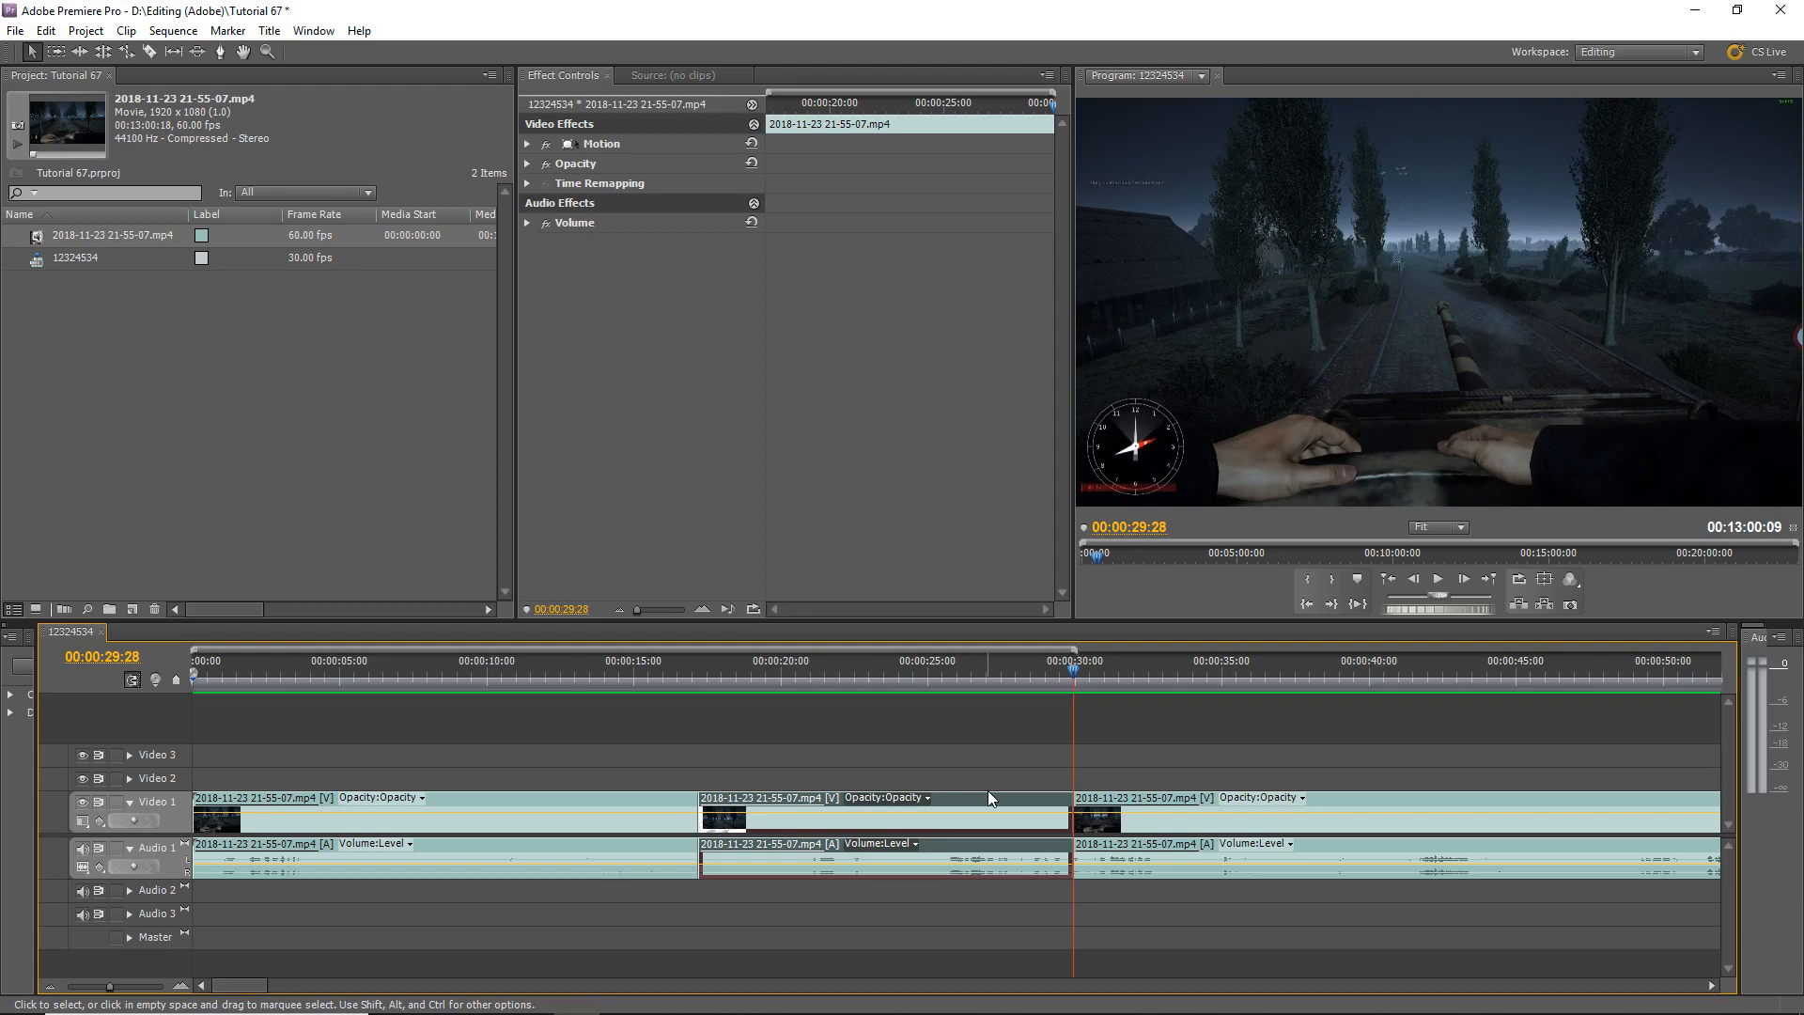
pyautogui.press('Delete')
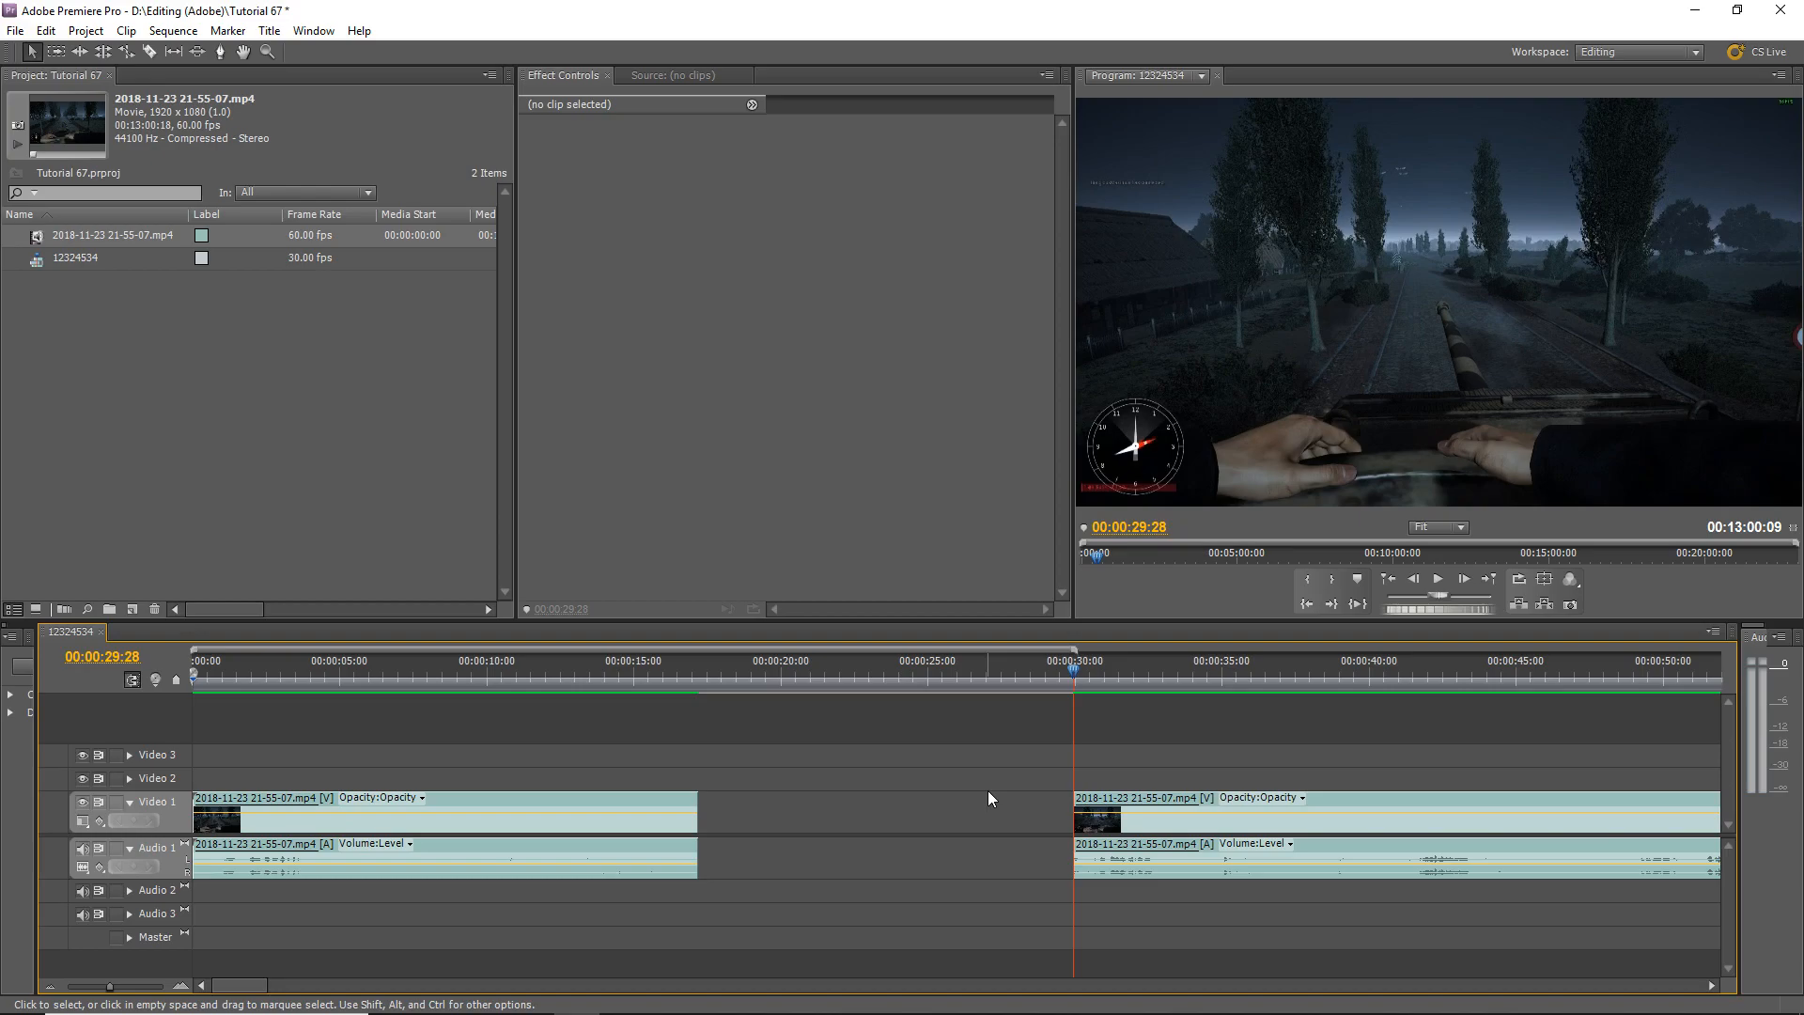
pyautogui.click(1337, 810)
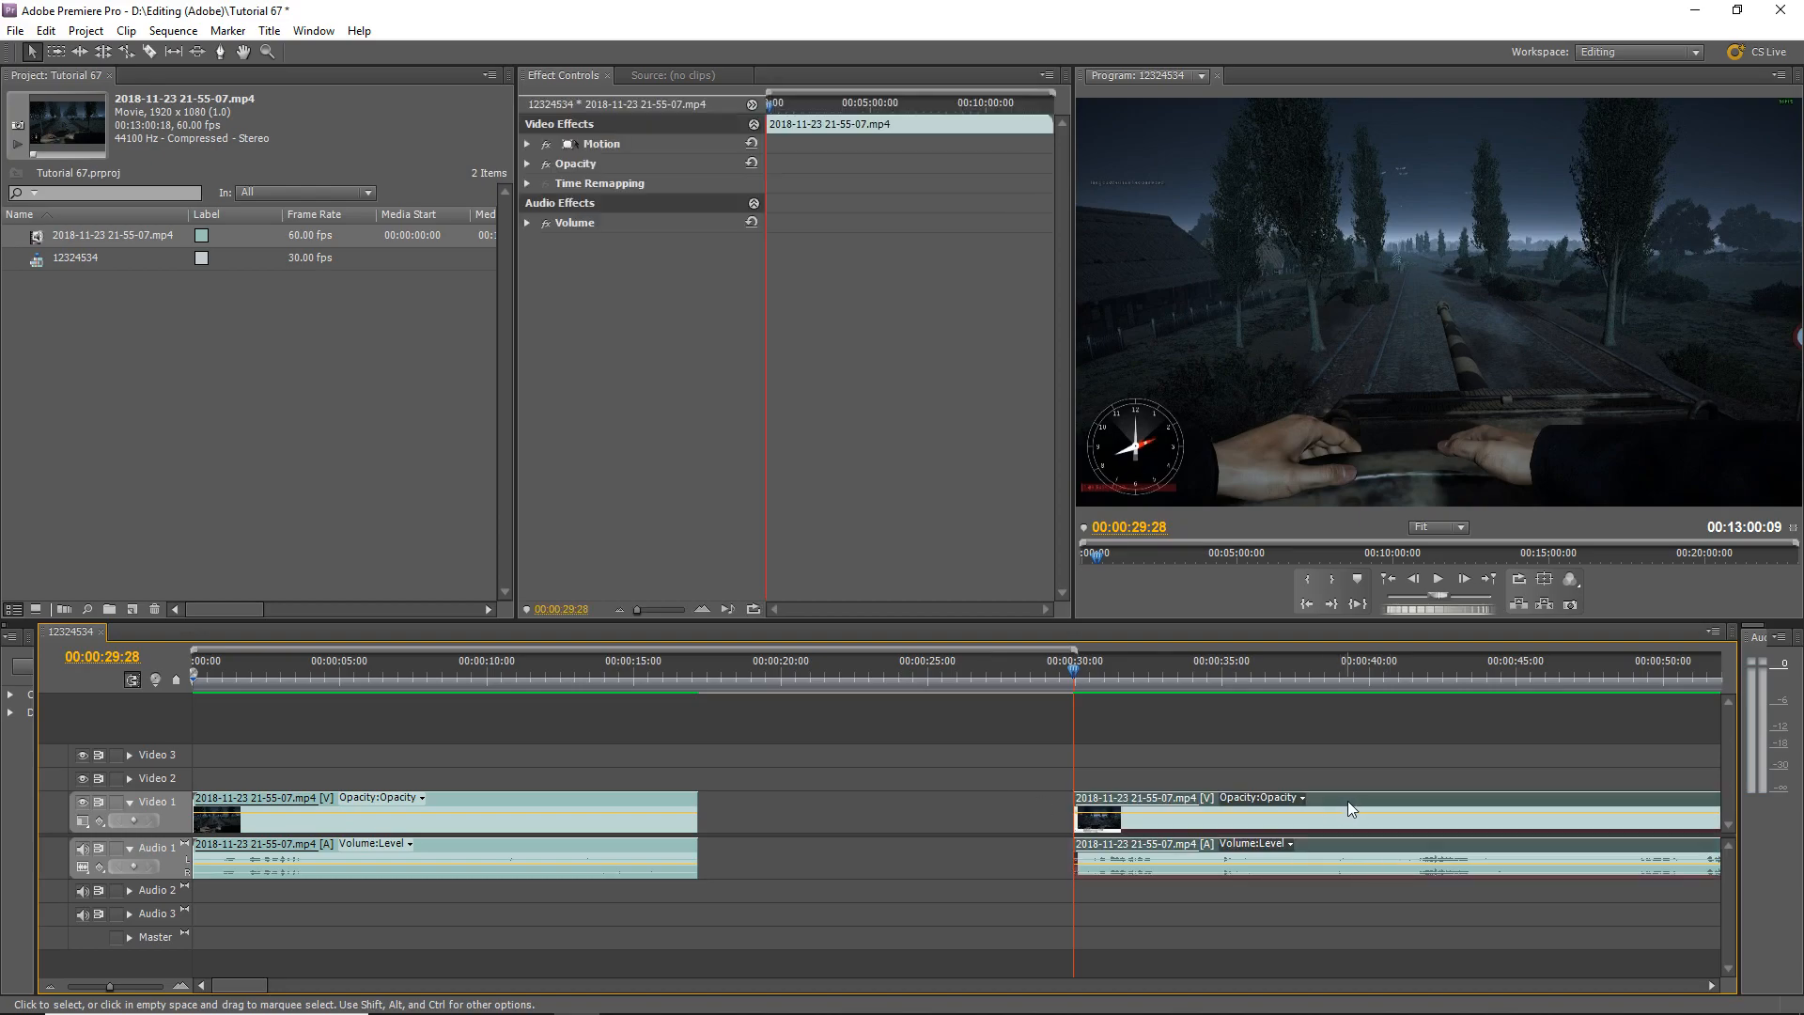
pyautogui.moveTo(1351, 797); pyautogui.dragTo(976, 807)
# Preview playback across the join, stopping at 00:00:19:04, and undo both the segment move and the deletion
pyautogui.moveTo(1070, 671); pyautogui.dragTo(655, 710)
pyautogui.click(1435, 580)
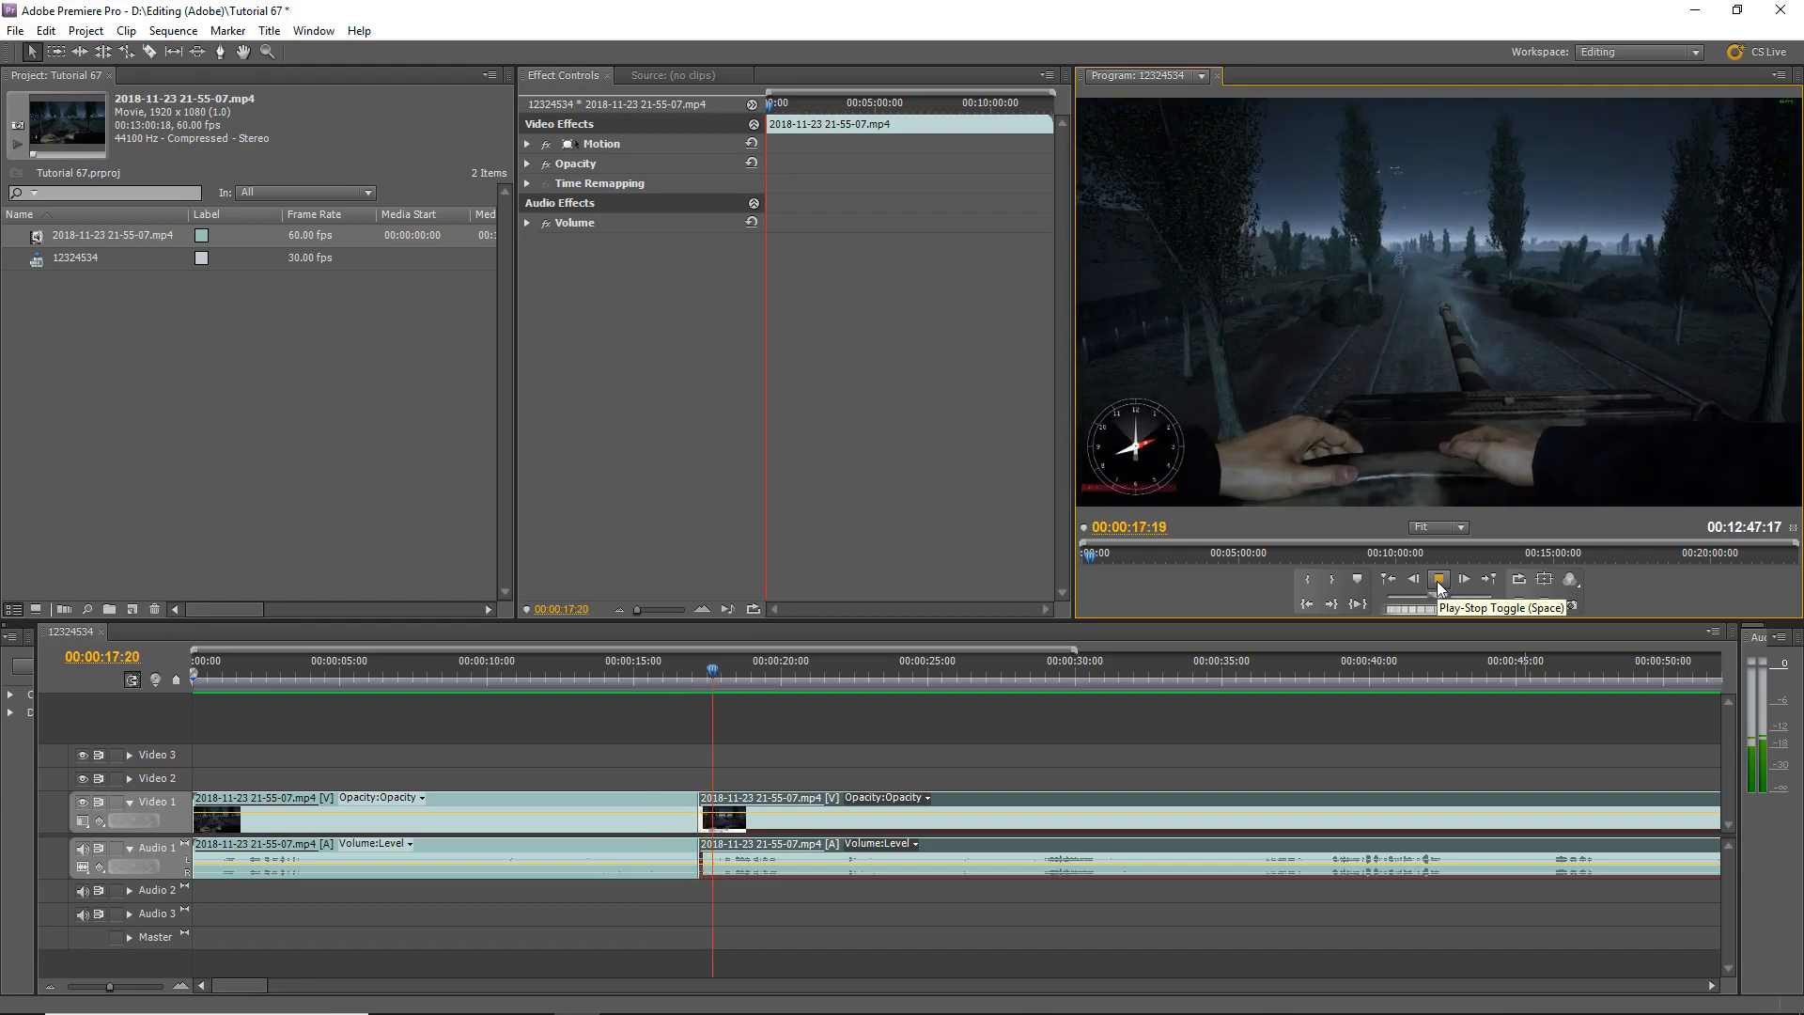
pyautogui.click(1437, 581)
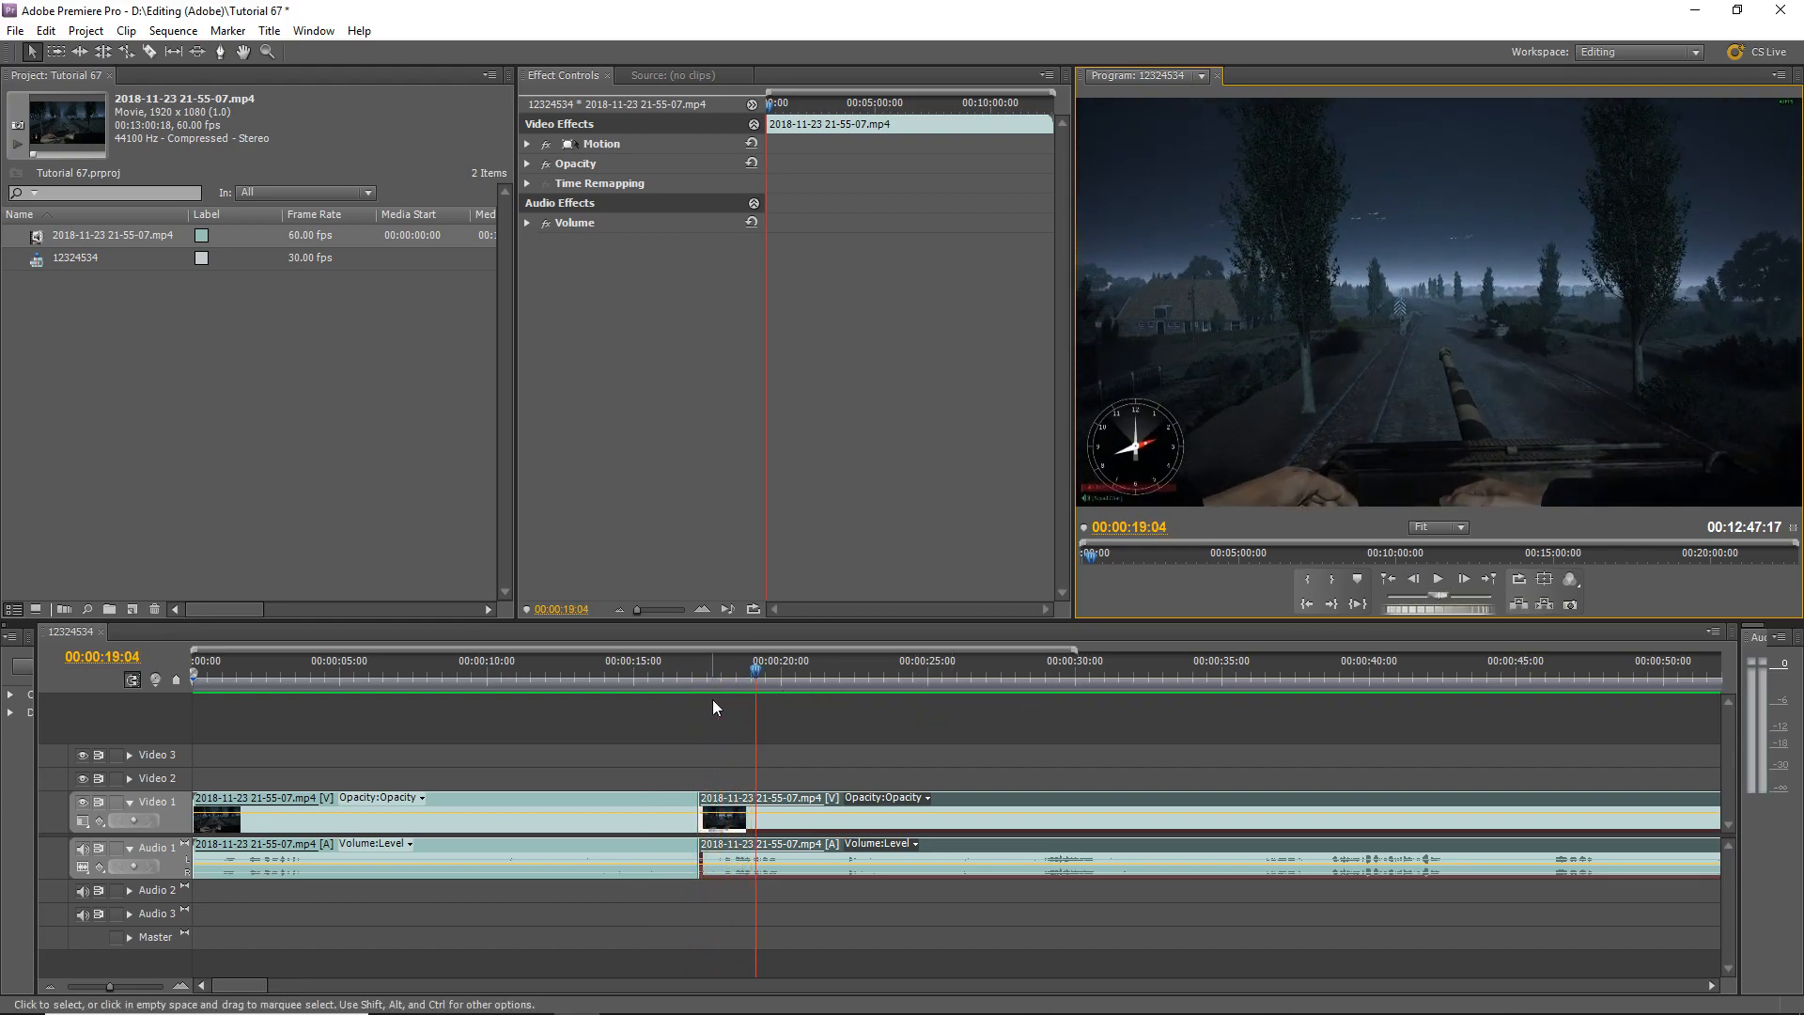
pyautogui.hotkey('ctrl', 'z')
pyautogui.hotkey('ctrl', 'z')
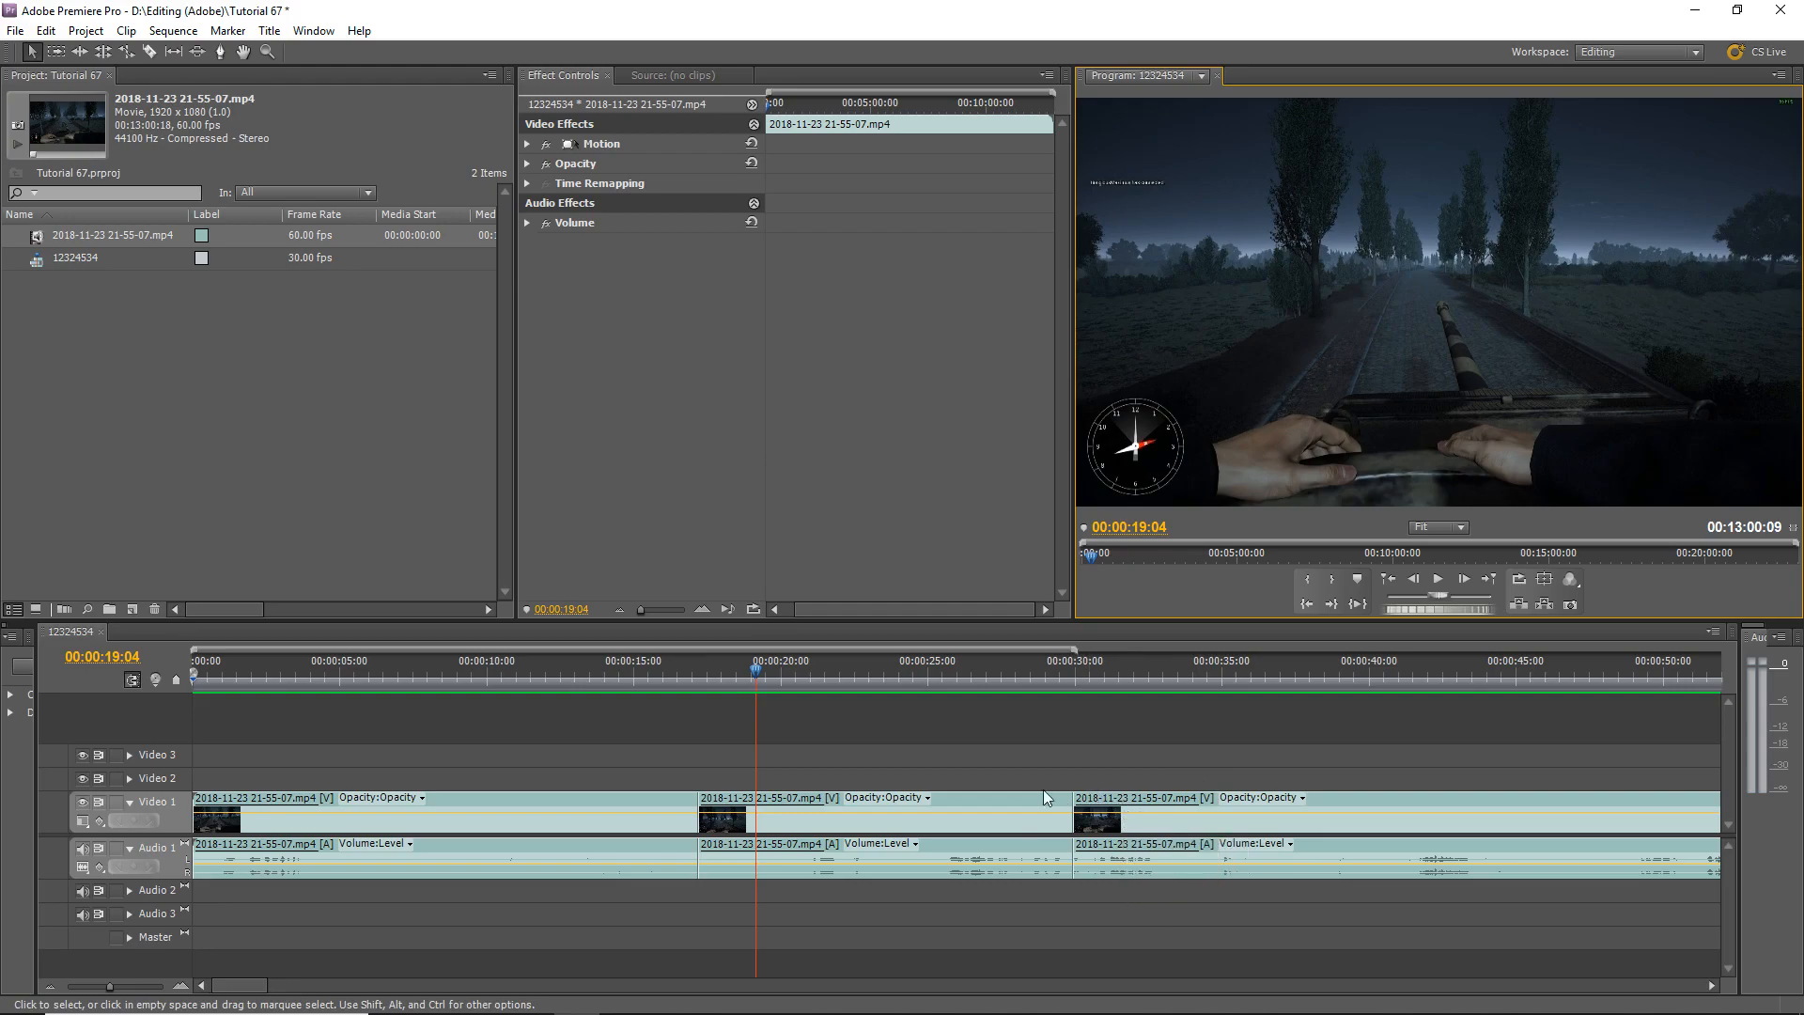
# Move the middle segment to the end of the sequence, after the last segment, and place the playhead on it at 00:13:06:28
pyautogui.click(986, 795)
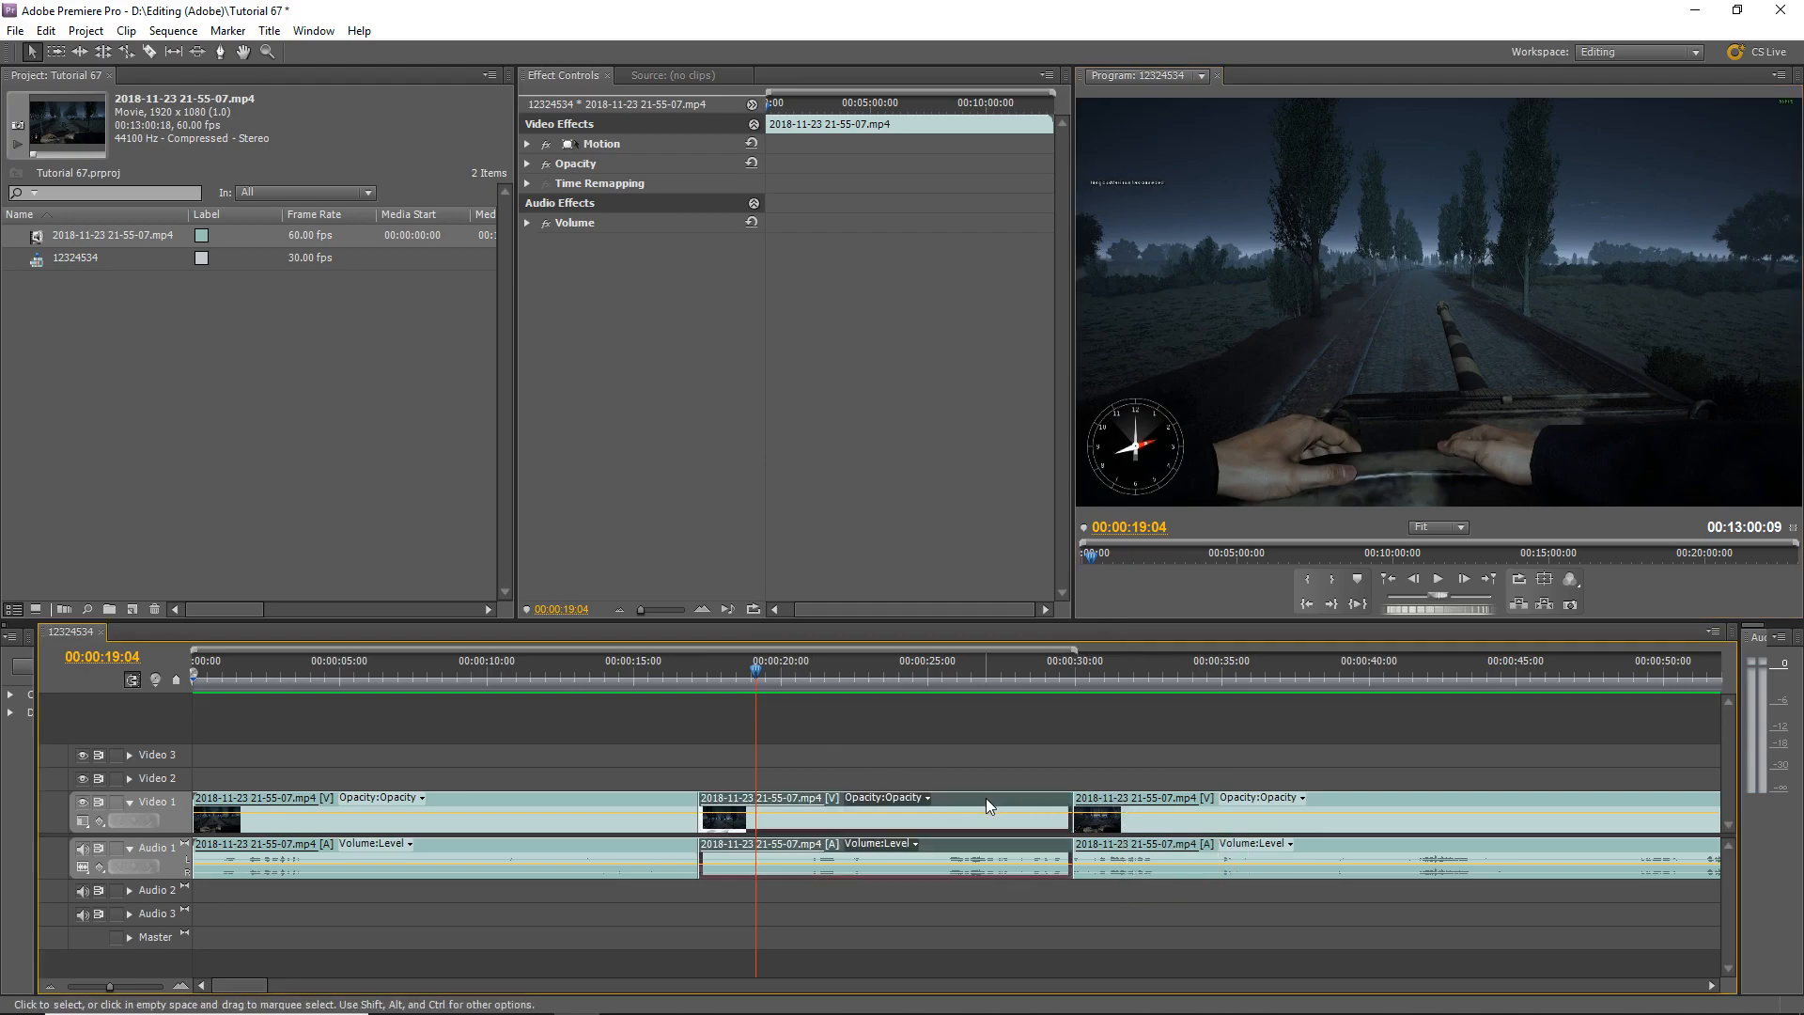
pyautogui.moveTo(110, 989); pyautogui.dragTo(88, 992)
pyautogui.moveTo(249, 805)
pyautogui.mouseDown()
pyautogui.moveTo(262, 776)
pyautogui.moveTo(268, 806)
pyautogui.moveTo(1587, 799)
pyautogui.moveTo(728, 784)
pyautogui.moveTo(245, 806)
pyautogui.mouseUp()
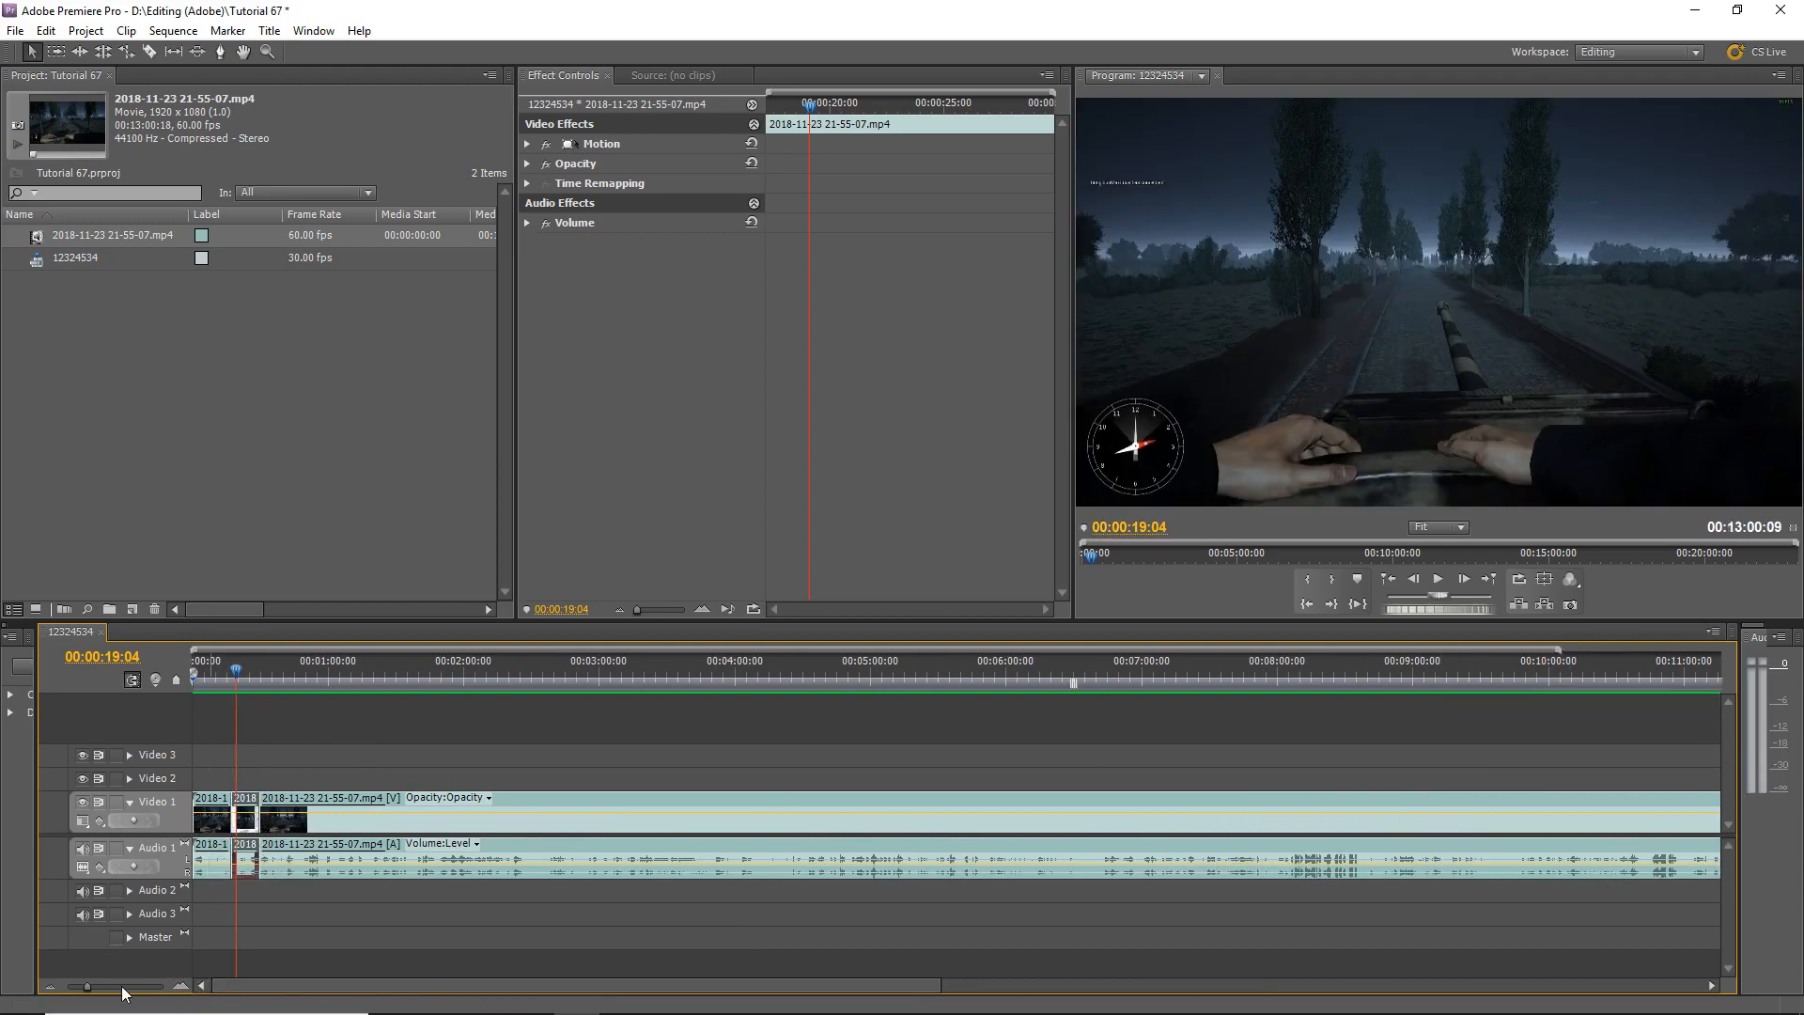
pyautogui.moveTo(87, 986); pyautogui.dragTo(82, 986)
pyautogui.moveTo(223, 799); pyautogui.dragTo(1284, 800)
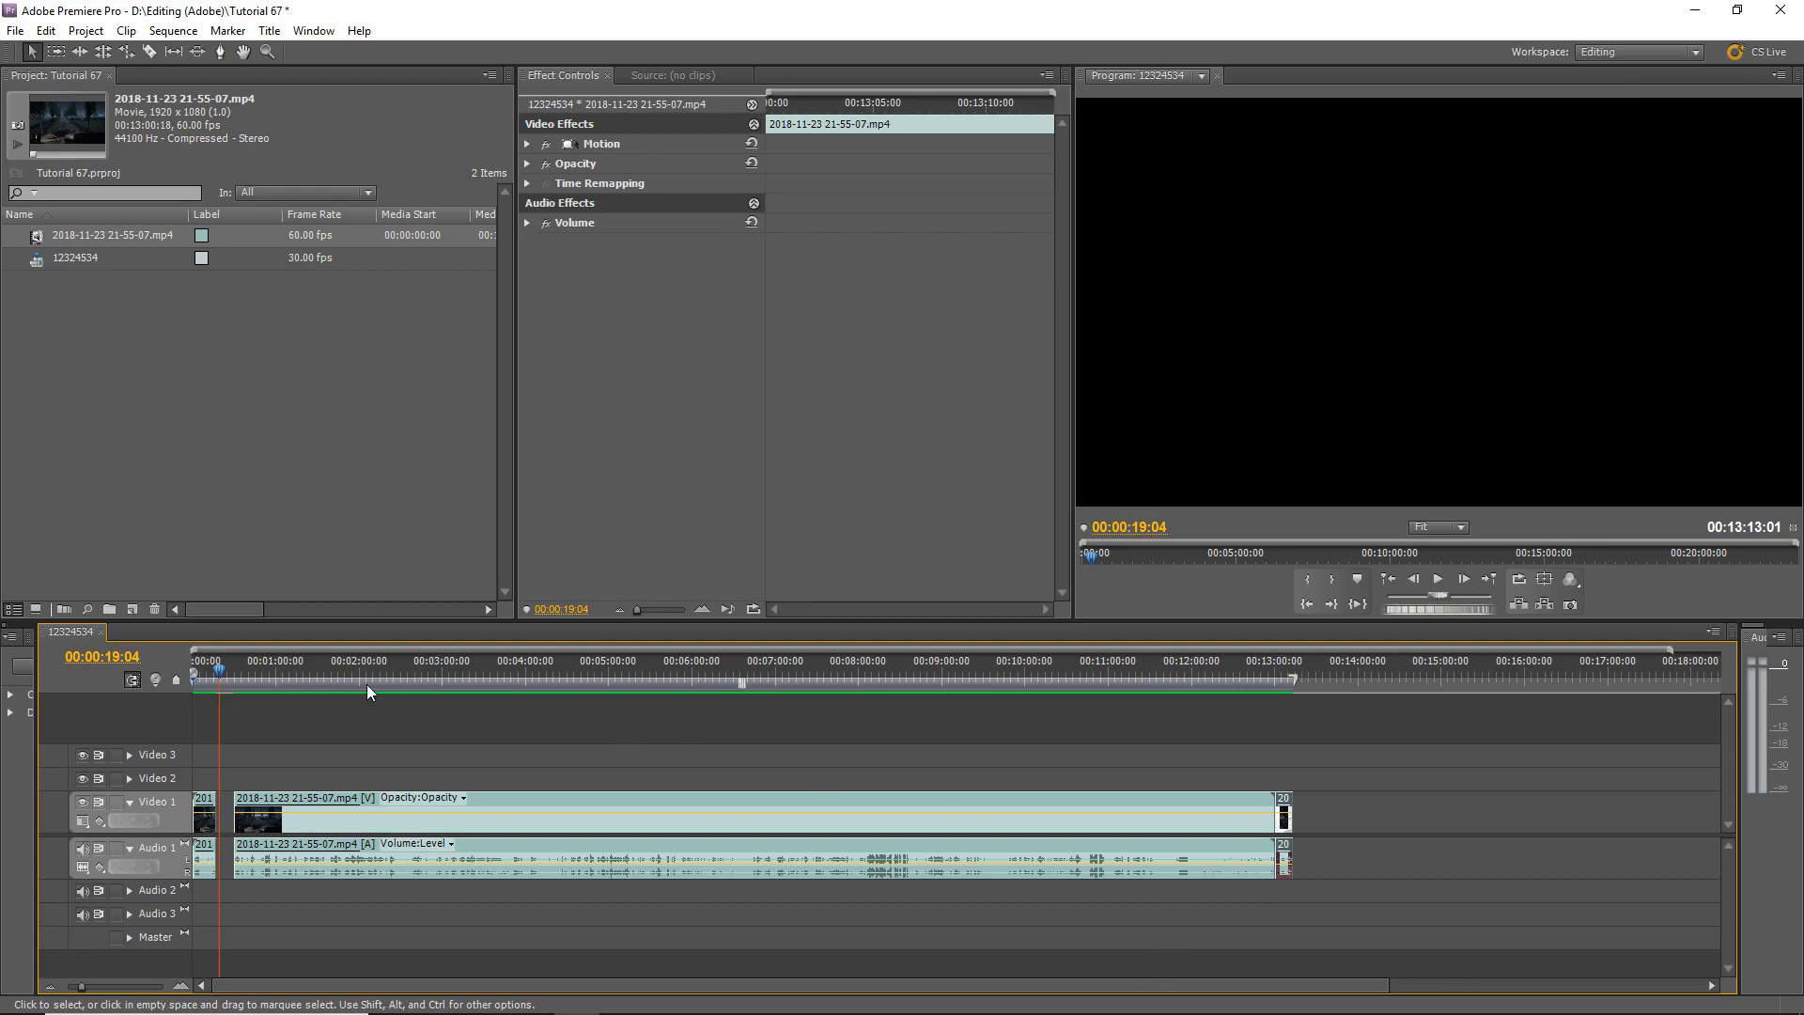
pyautogui.moveTo(224, 665); pyautogui.dragTo(1286, 705)
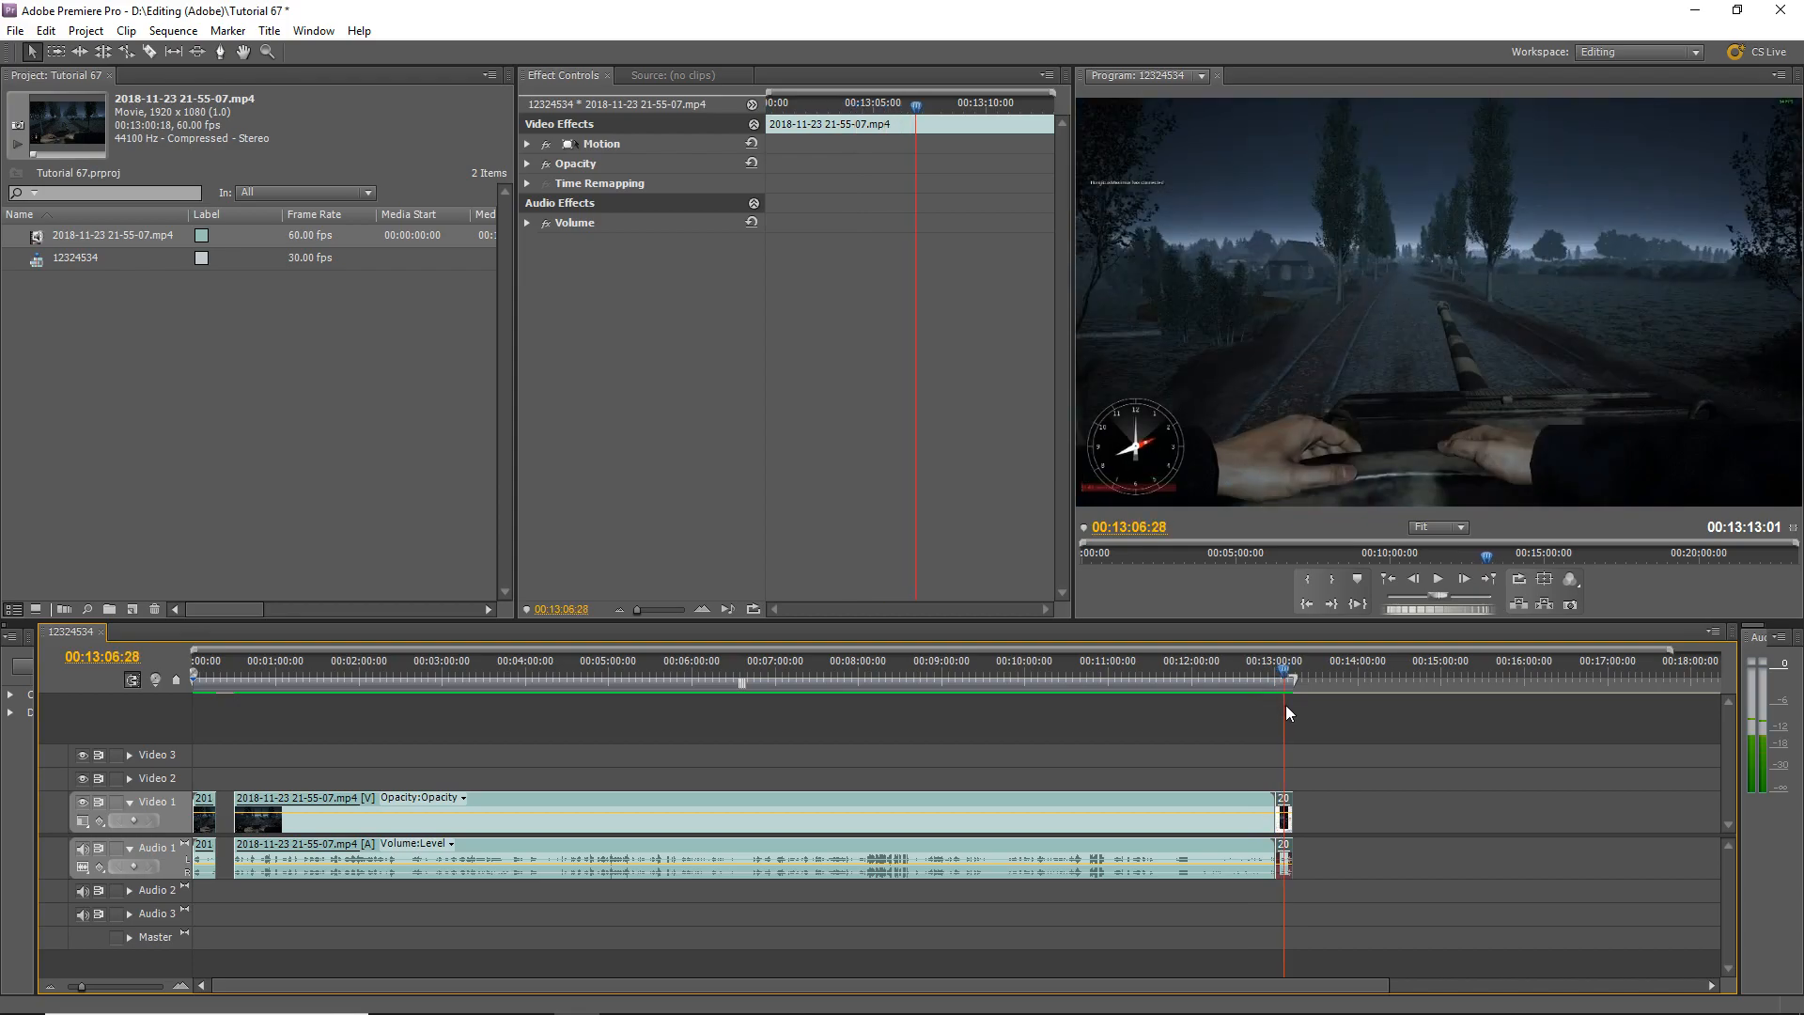
# Move the relocated segment back into the gap between the other two segments and return the playhead to 00:00:22:10
pyautogui.moveTo(1284, 800); pyautogui.dragTo(228, 814)
pyautogui.moveTo(1283, 667); pyautogui.dragTo(226, 697)
pyautogui.moveTo(82, 986); pyautogui.dragTo(105, 993)
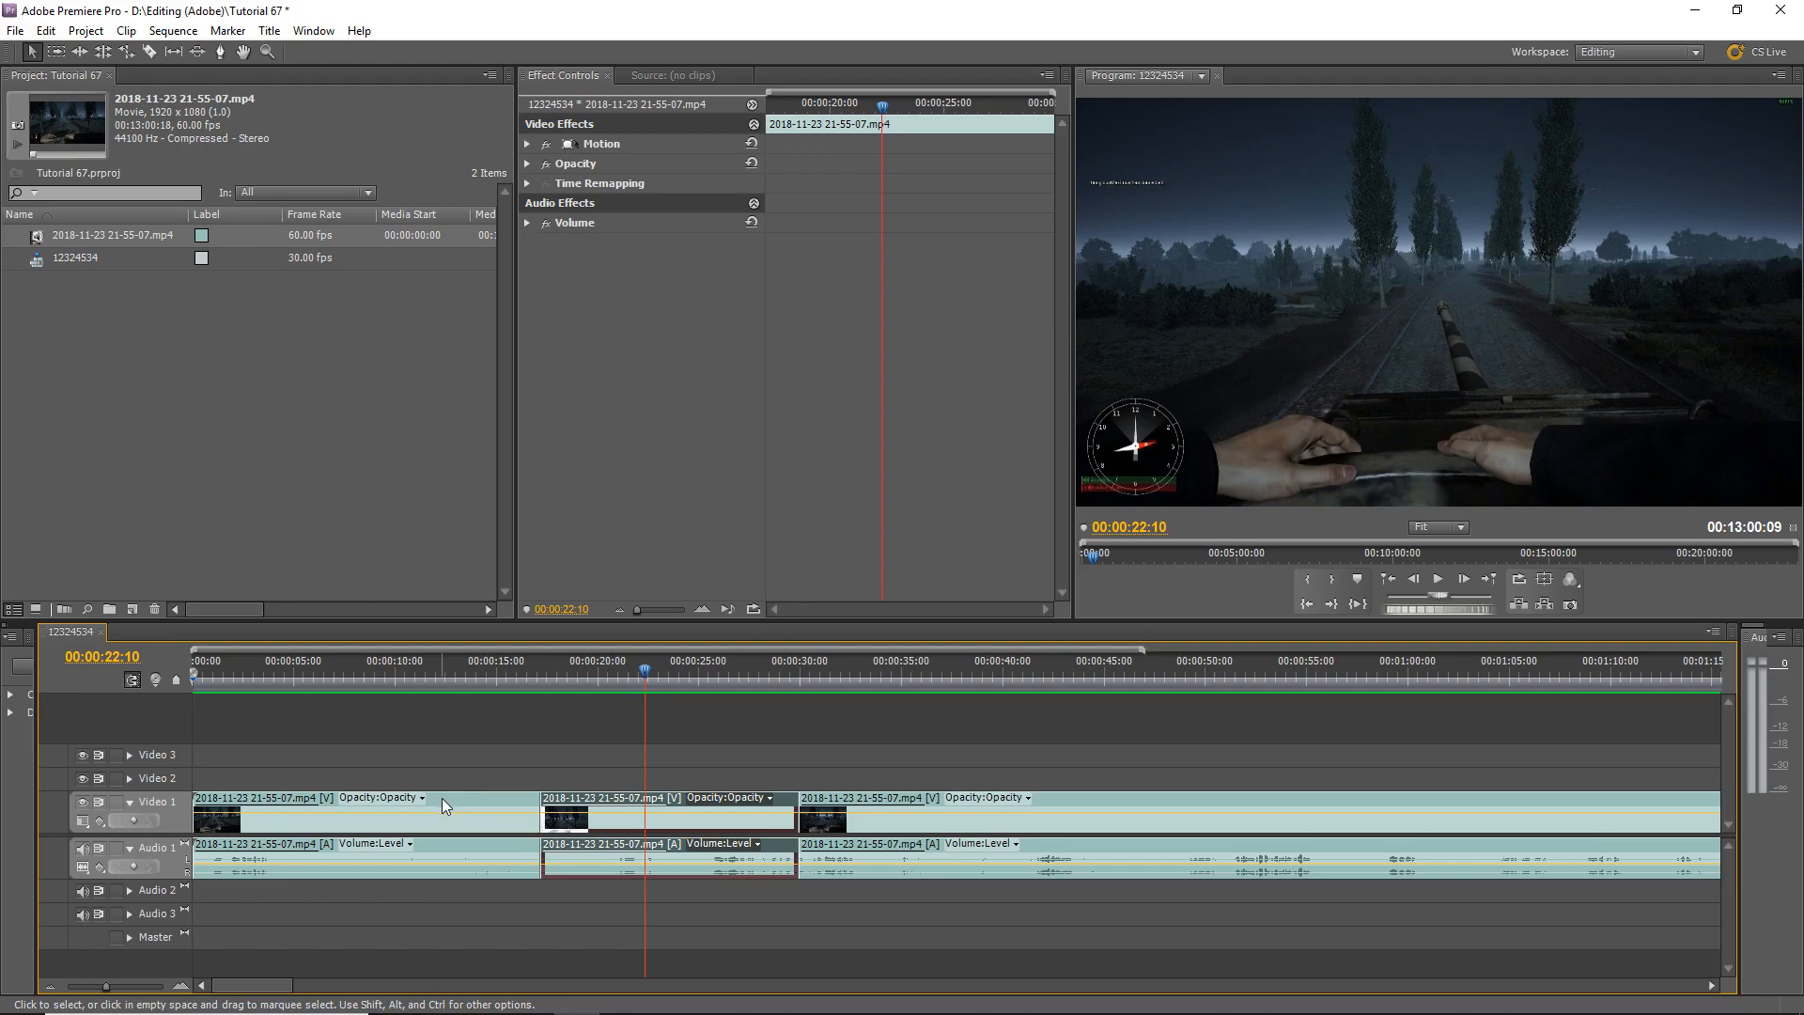
pyautogui.moveTo(105, 988); pyautogui.dragTo(103, 988)
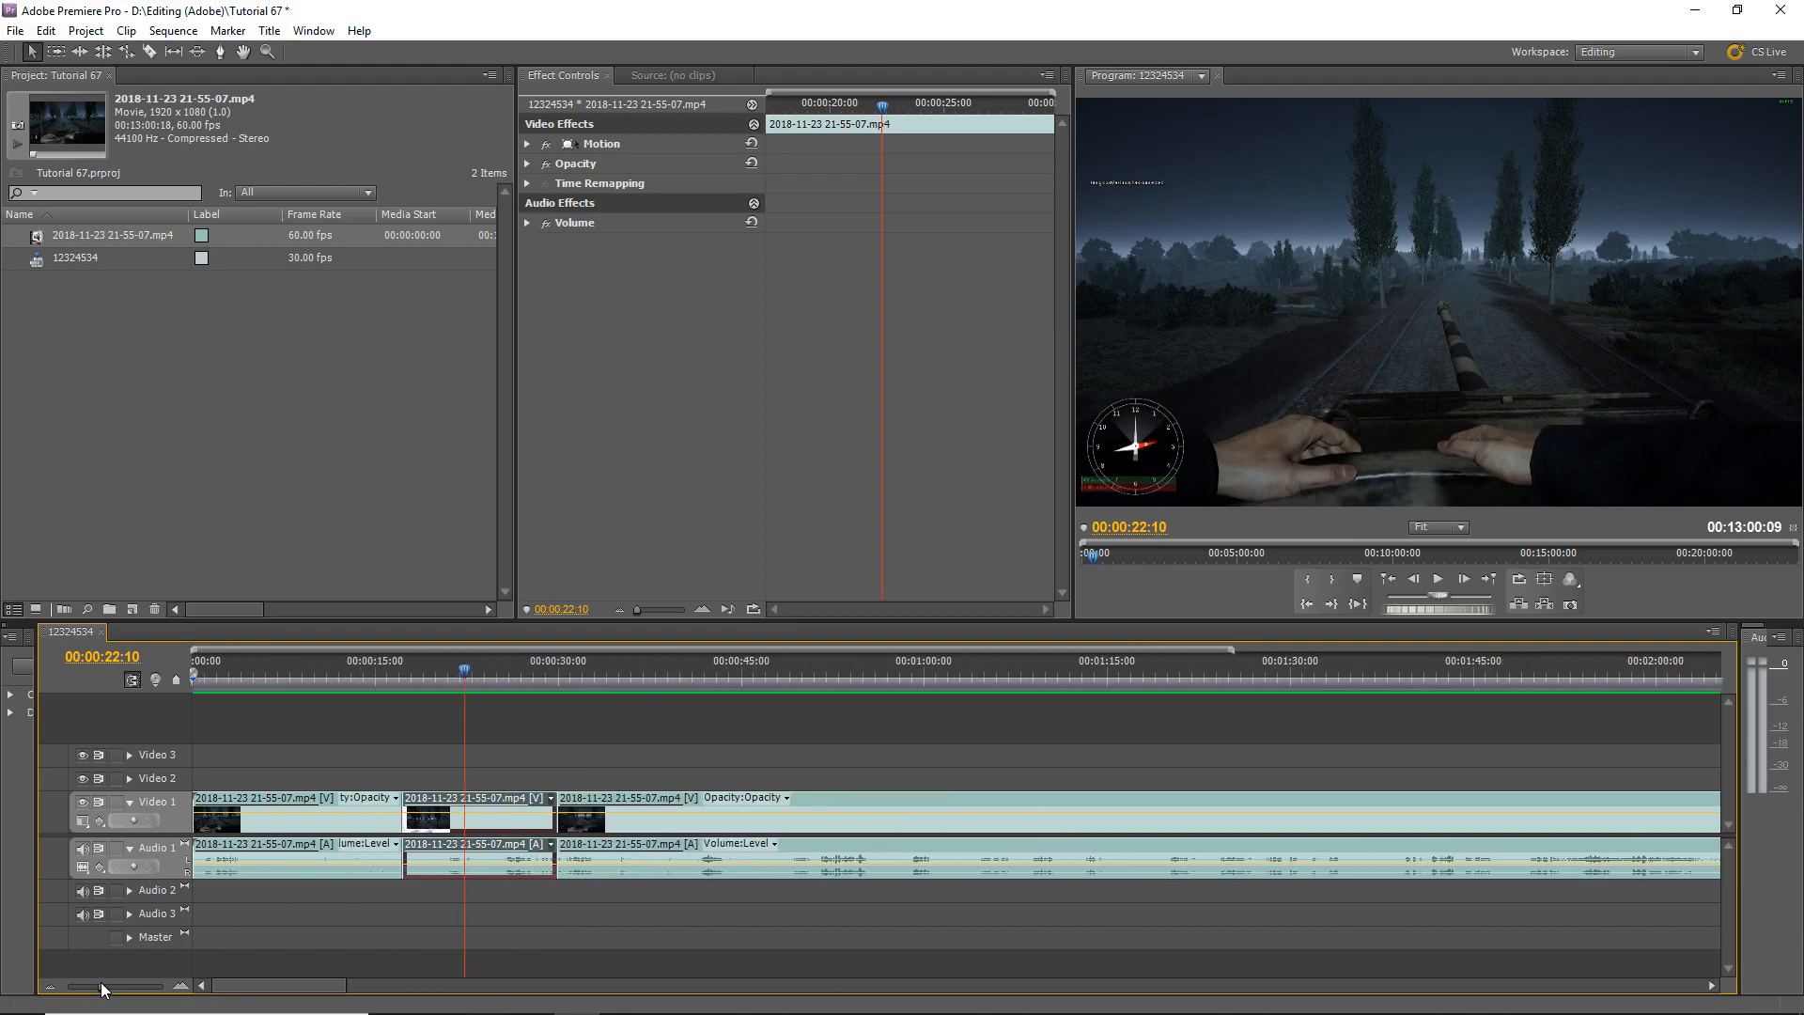